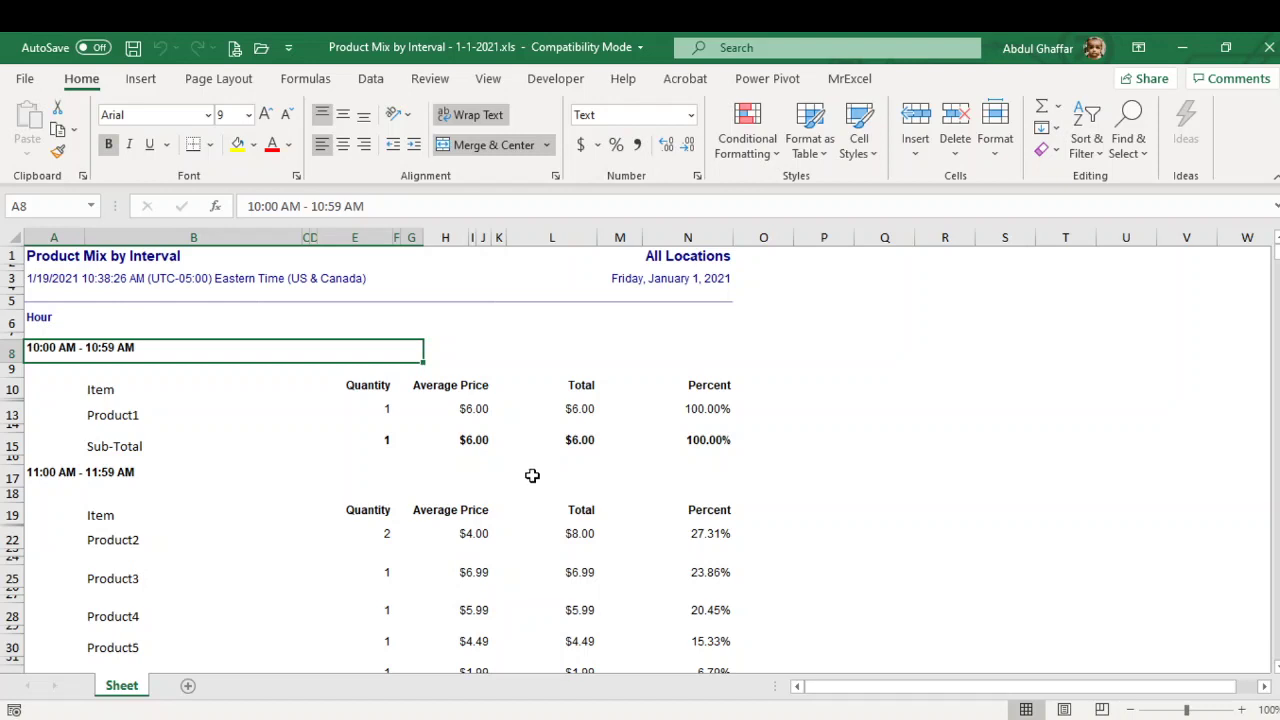
# Step: Review the hourly Product Mix report and check the Data Files folder
pyautogui.scroll(-10, 480, 491)
pyautogui.scroll(-4, 474, 487)
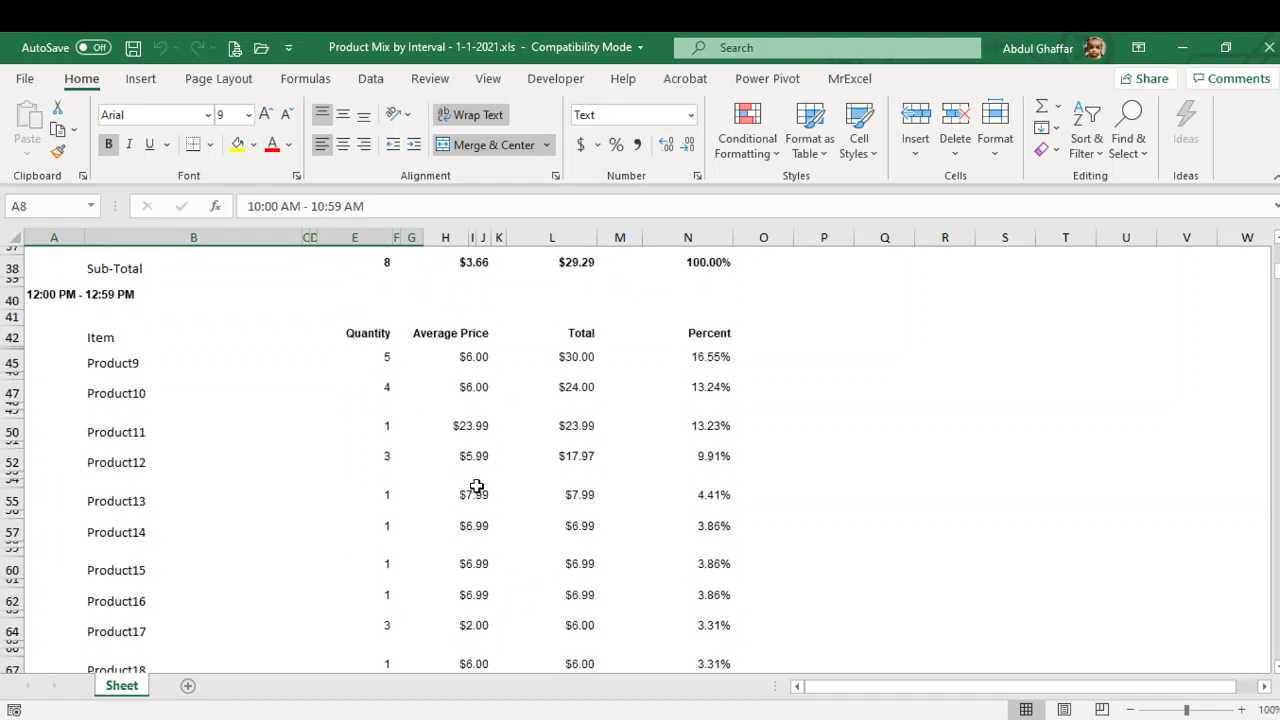
pyautogui.scroll(6, 465, 480)
pyautogui.scroll(3, 456, 474)
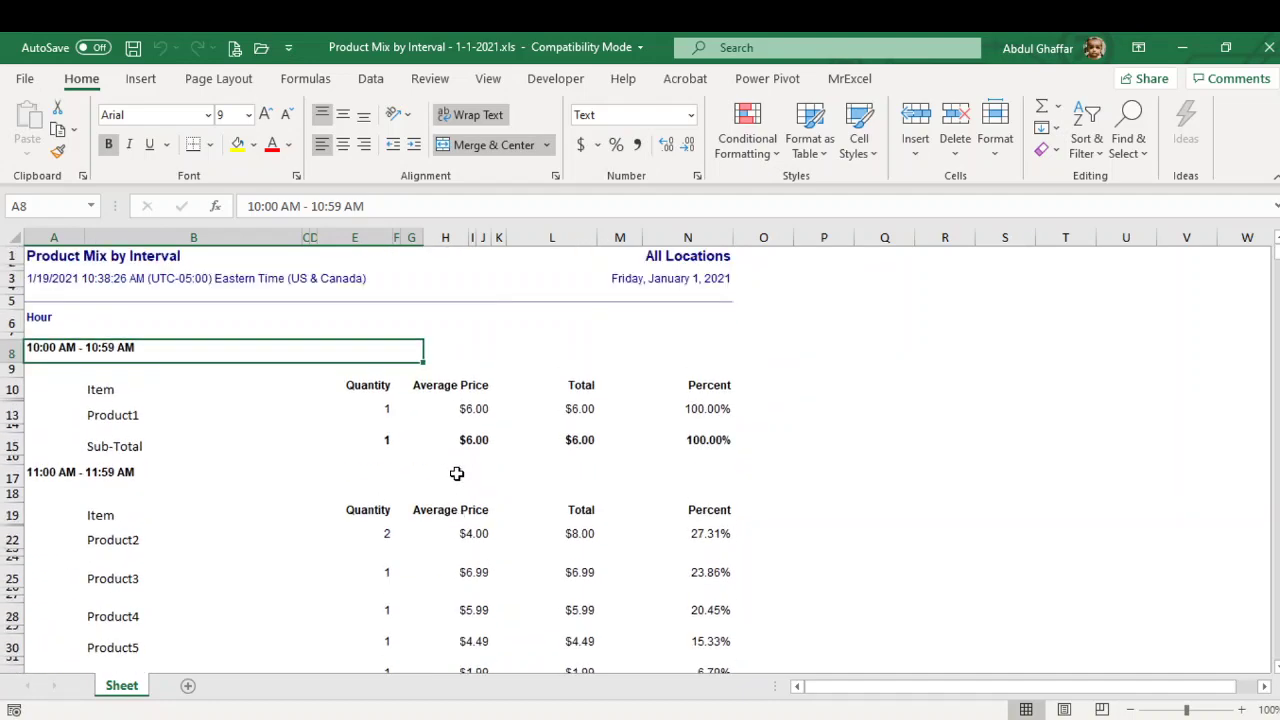
pyautogui.hotkey('alt', 'Tab')
pyautogui.hotkey('alt', 'Tab')
pyautogui.hotkey('alt', 'Tab')
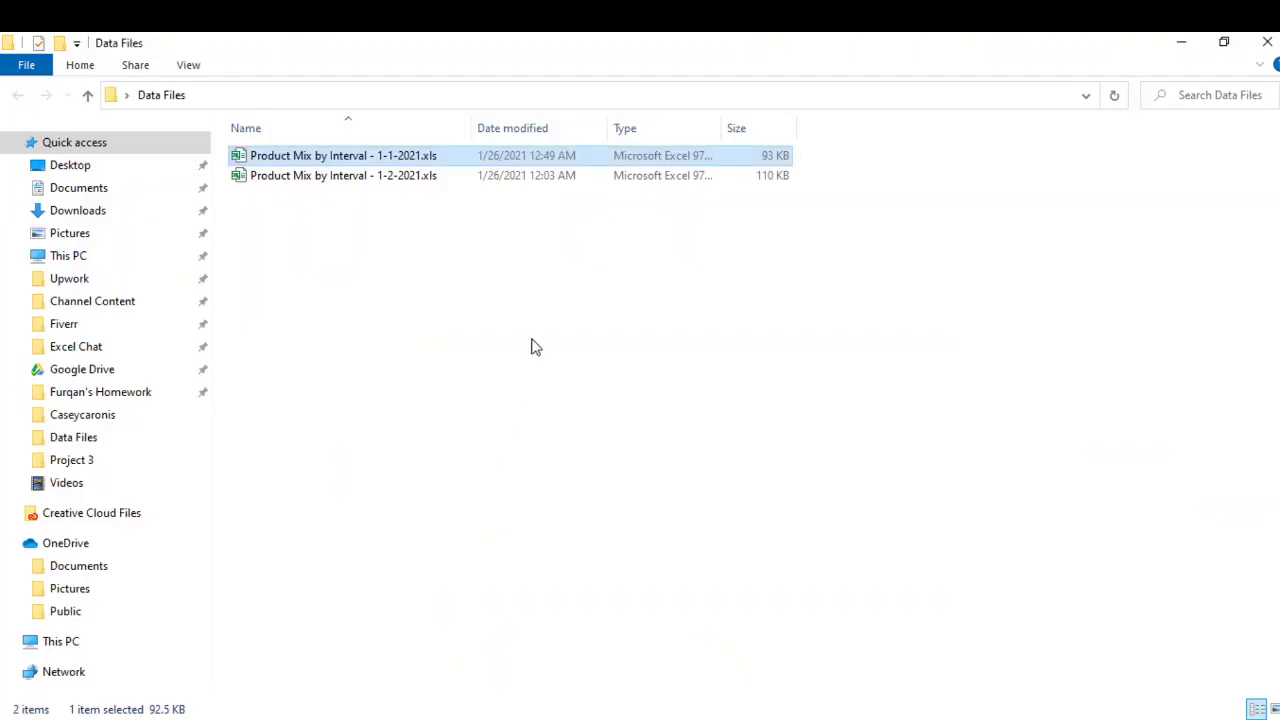
pyautogui.click(535, 343)
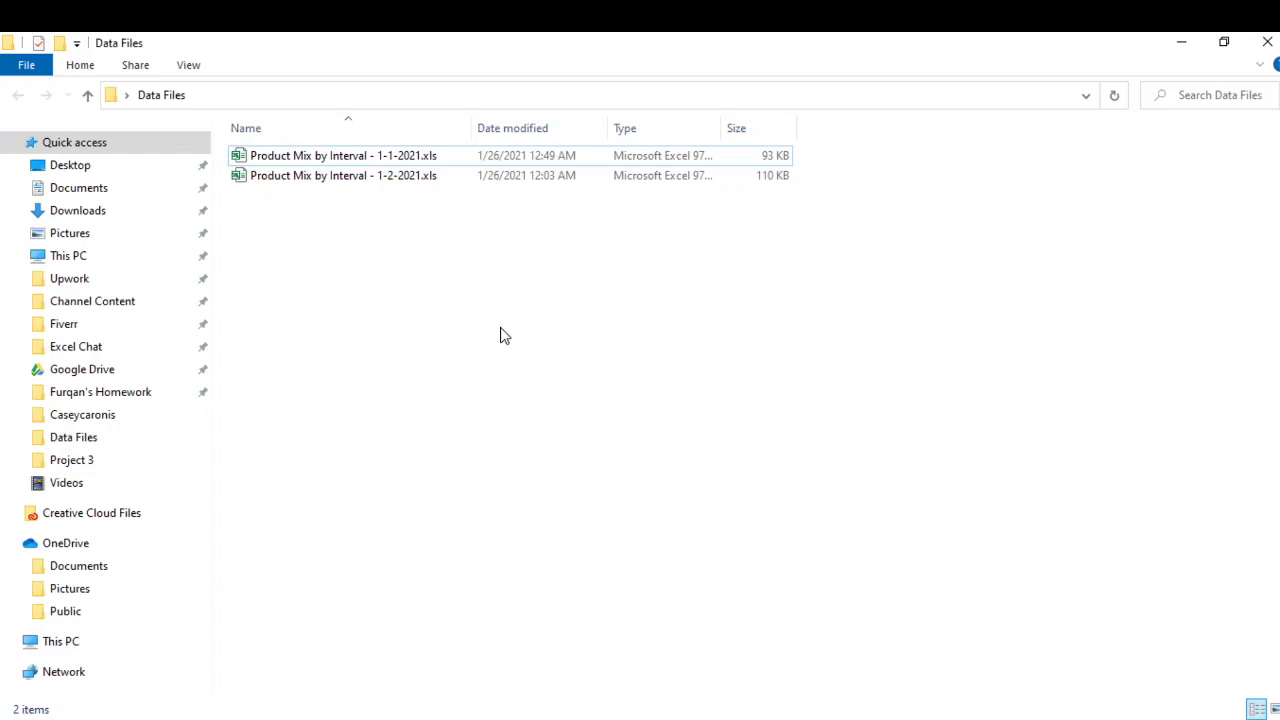
pyautogui.hotkey('alt', 'Tab')
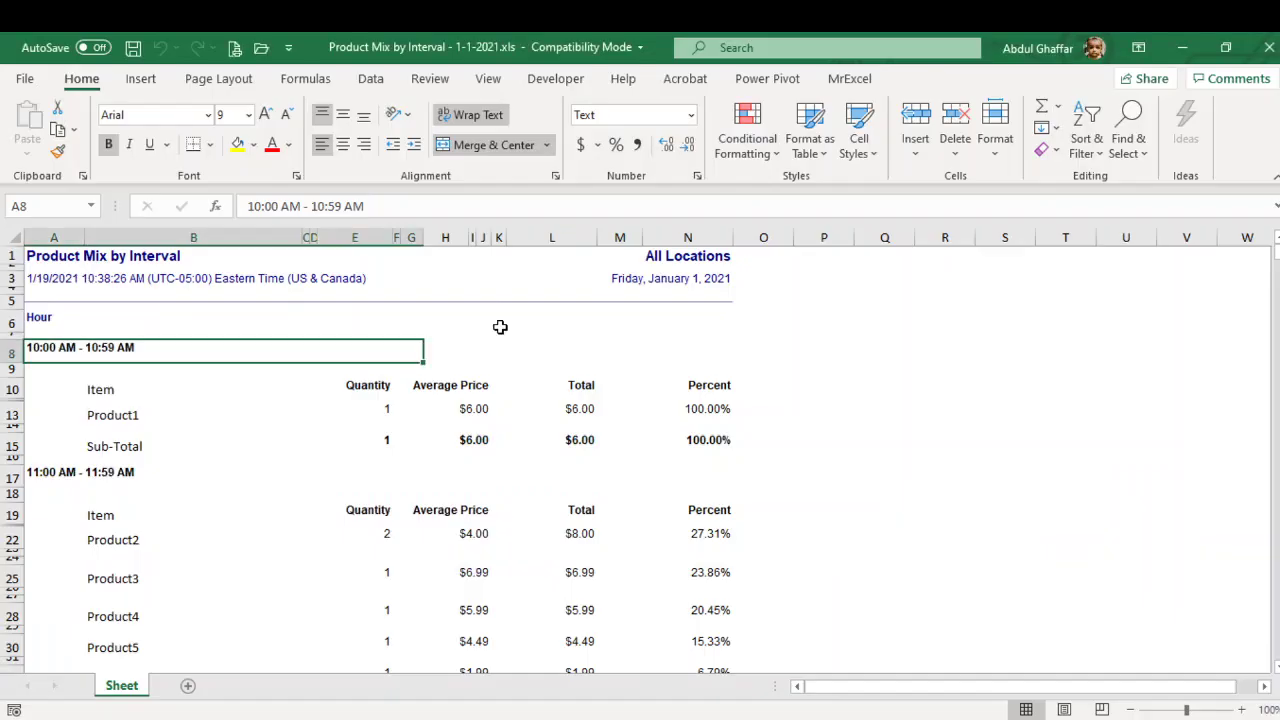
# Step: Create a new blank workbook (Book2) with Ctrl+N
pyautogui.scroll(-8, 486, 330)
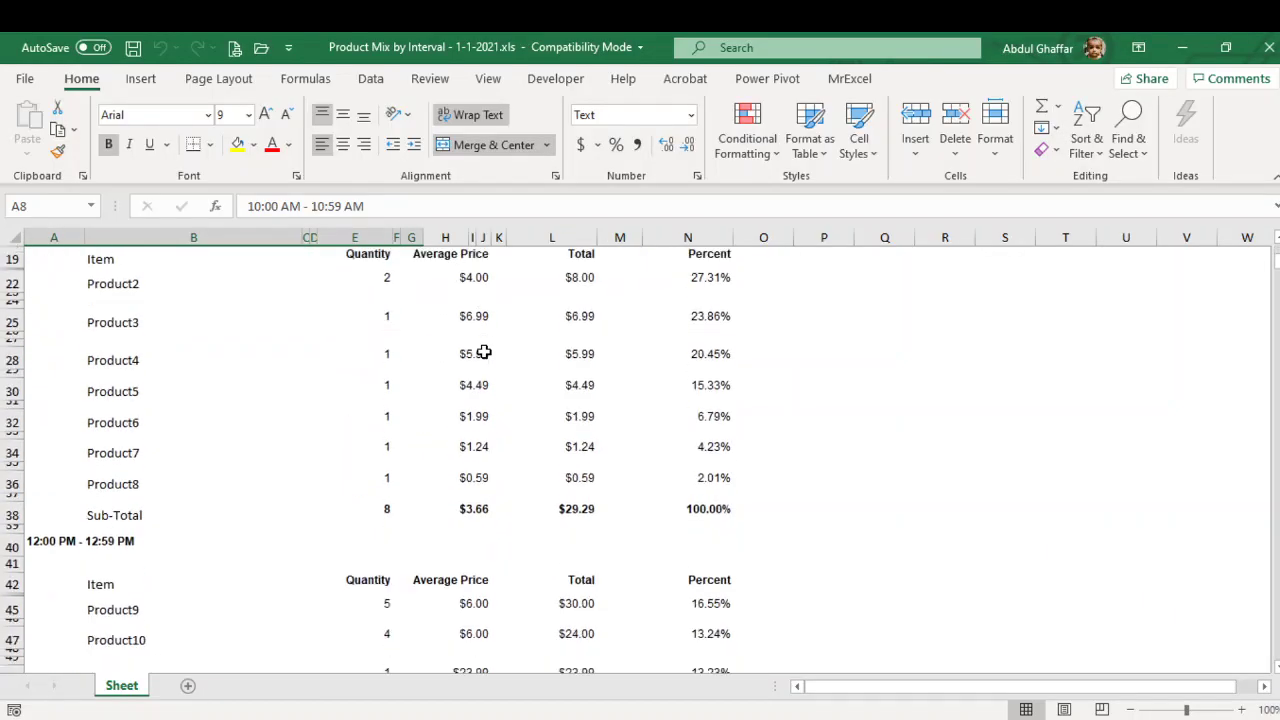
pyautogui.scroll(-18, 483, 349)
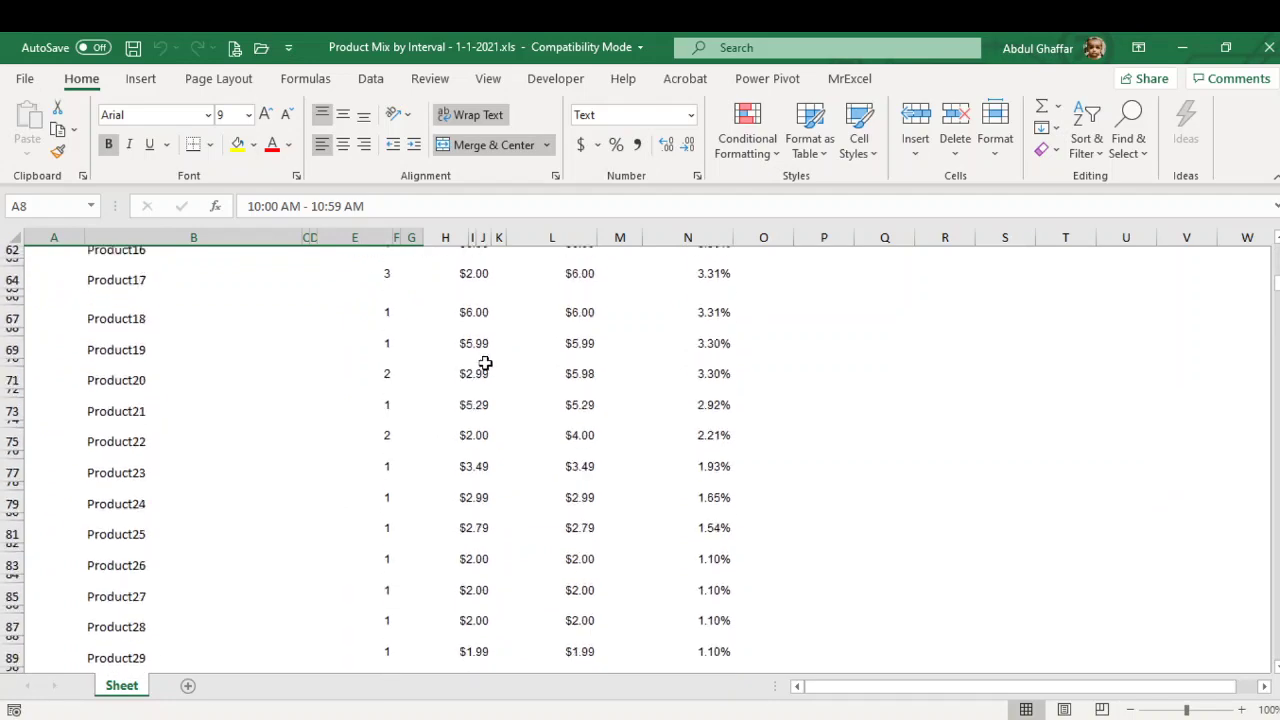
pyautogui.scroll(20, 483, 360)
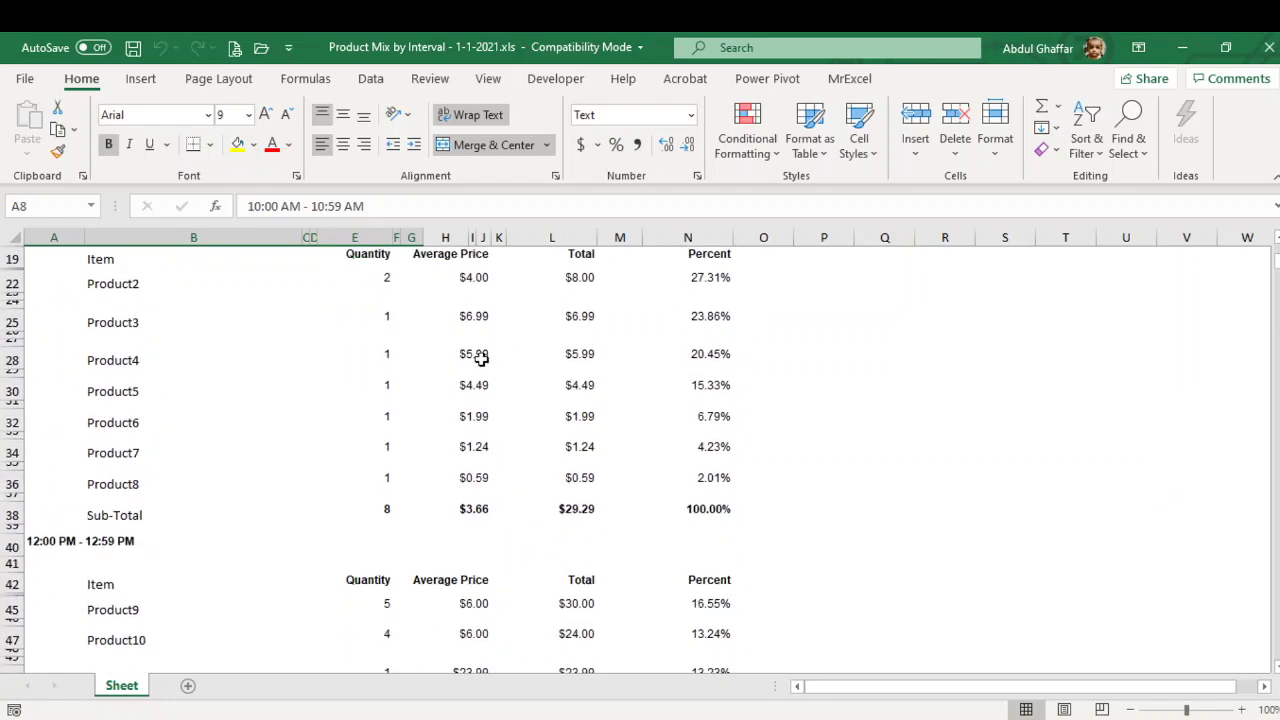
pyautogui.hotkey('ctrl', 'n')
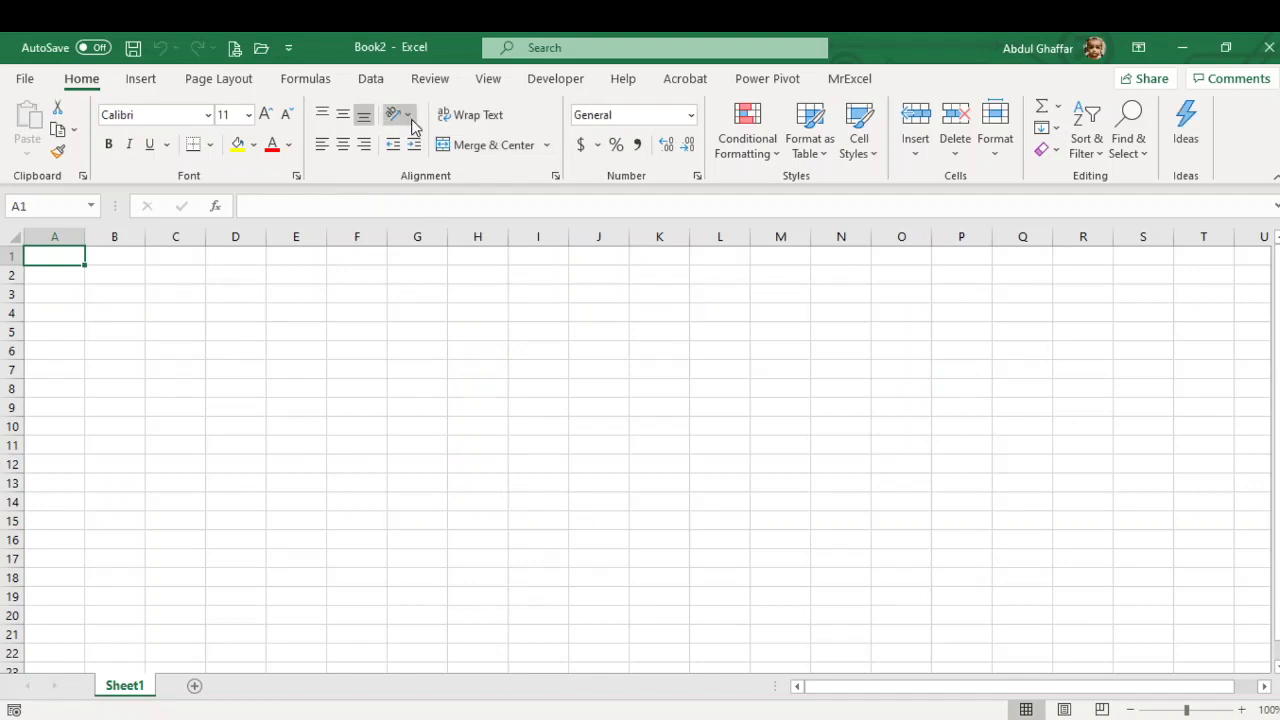
# Step: Start a From Folder import via Data > Get Data > From File
pyautogui.click(388, 87)
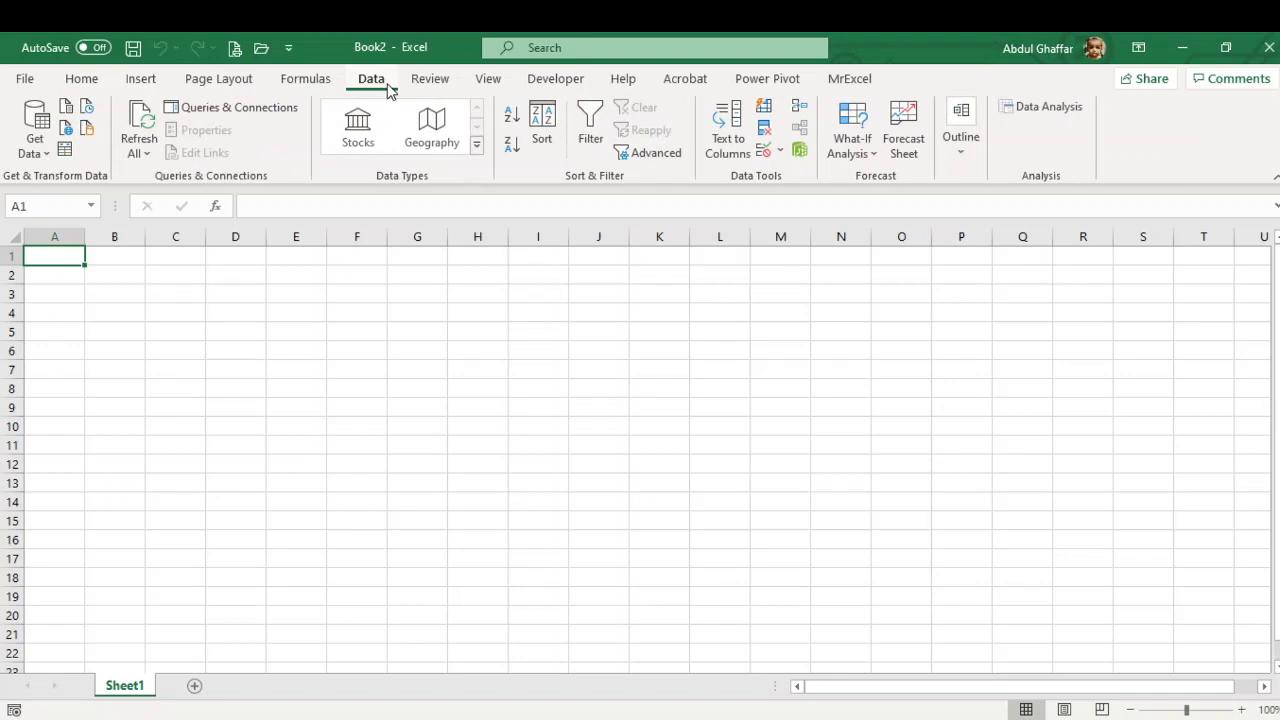
pyautogui.click(35, 150)
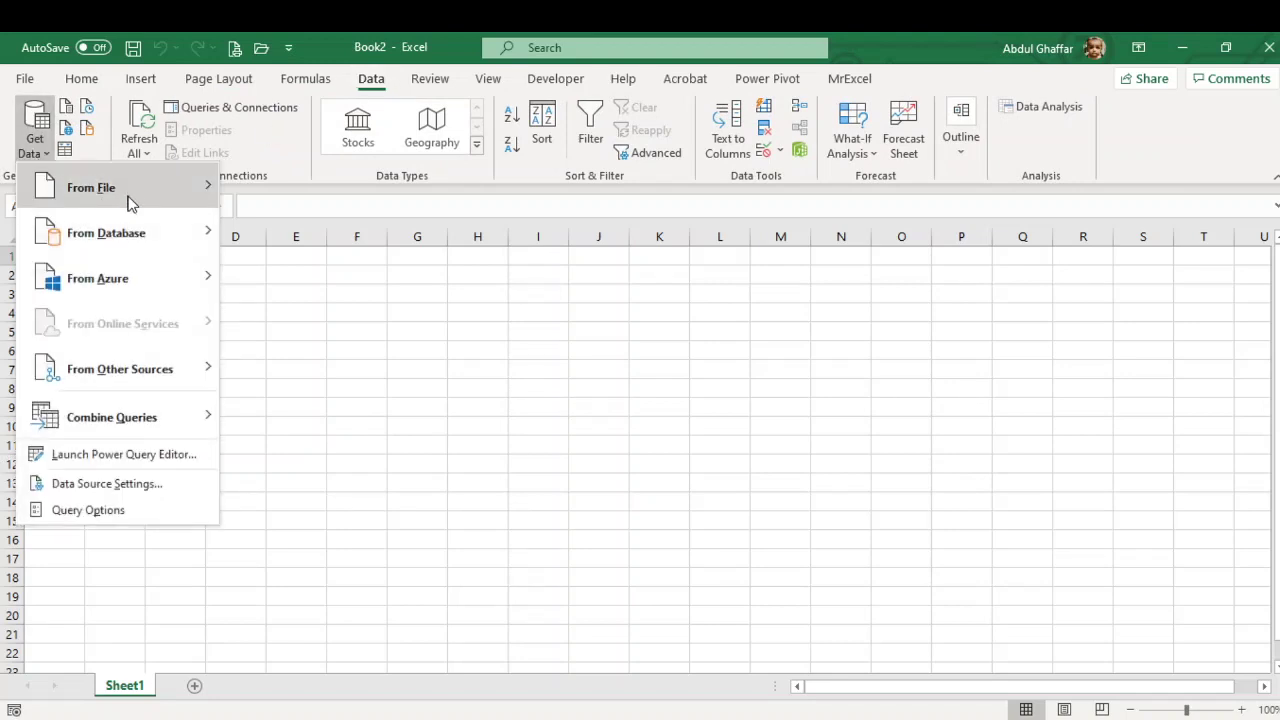
pyautogui.moveTo(137, 190)
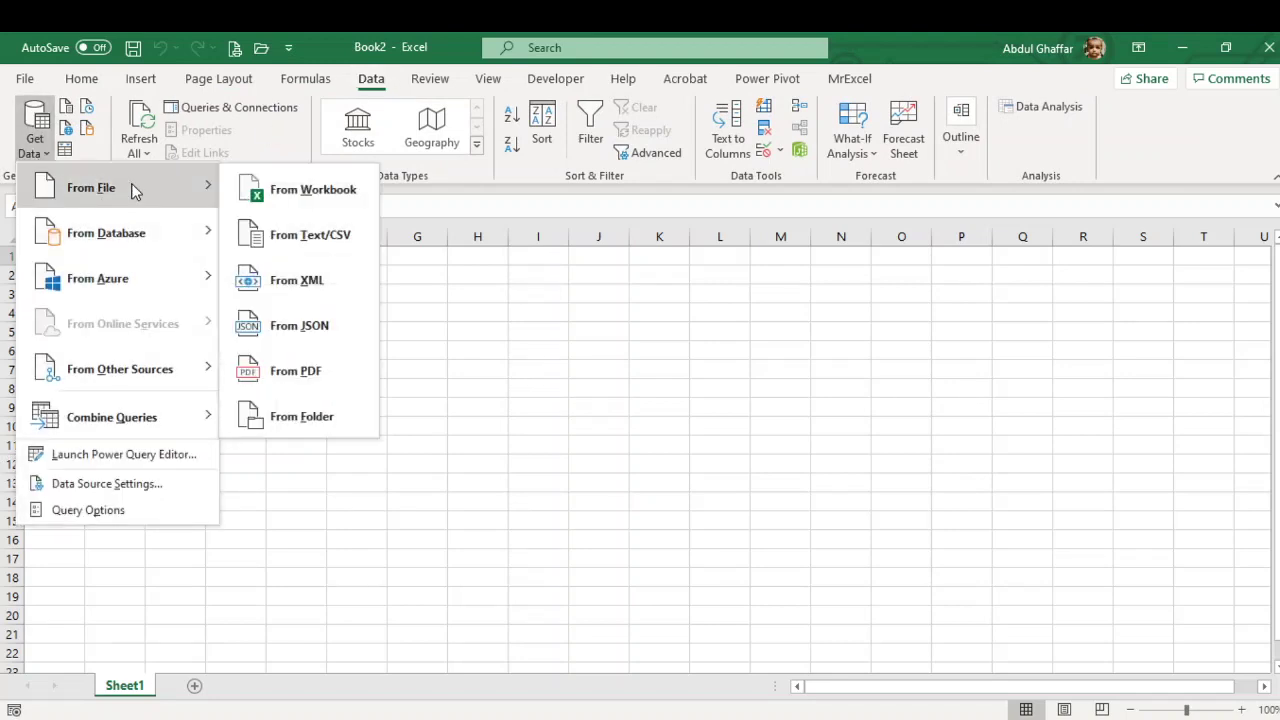
pyautogui.click(315, 414)
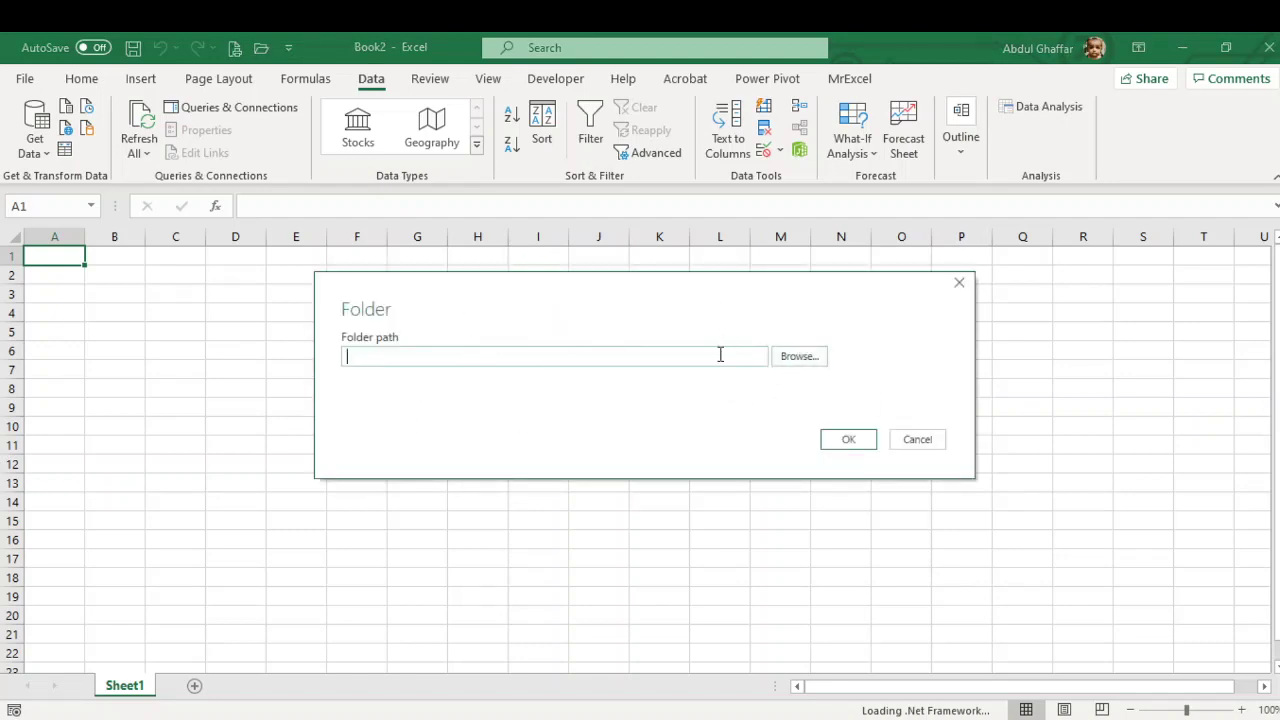
# Step: Set the import folder to Desktop > Data Files and preview its Product Mix files
pyautogui.click(800, 357)
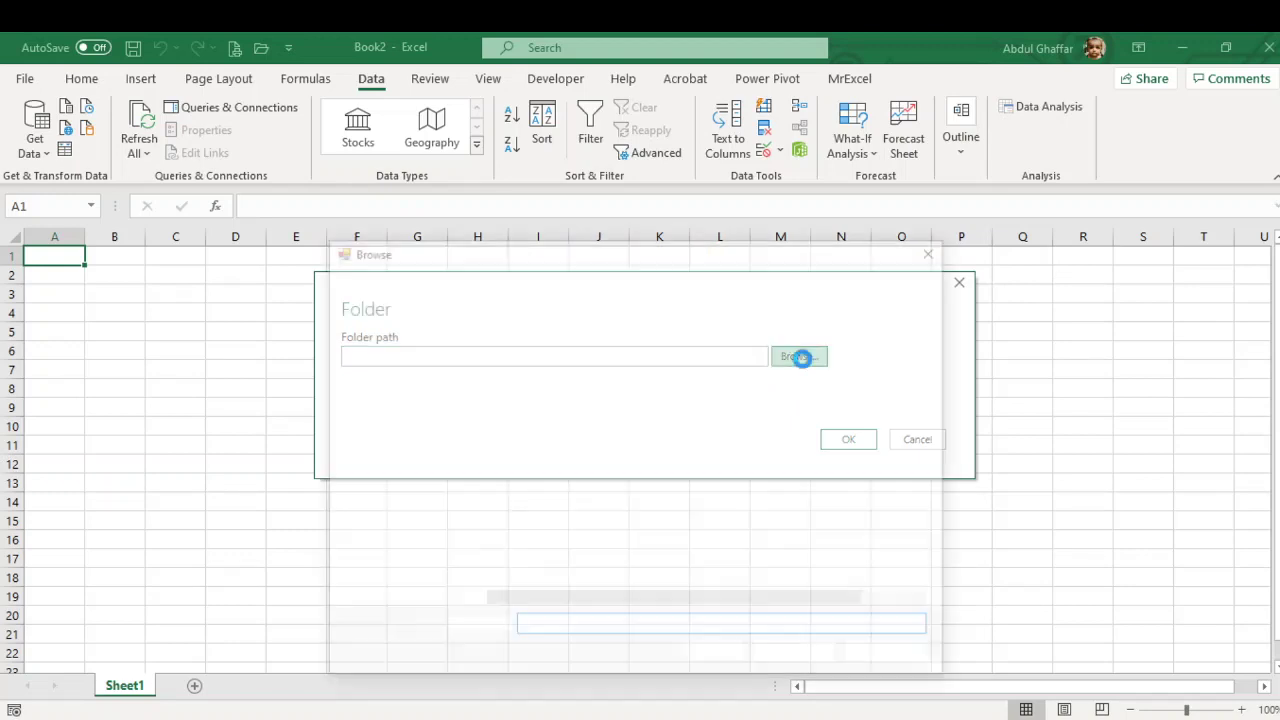
pyautogui.click(455, 372)
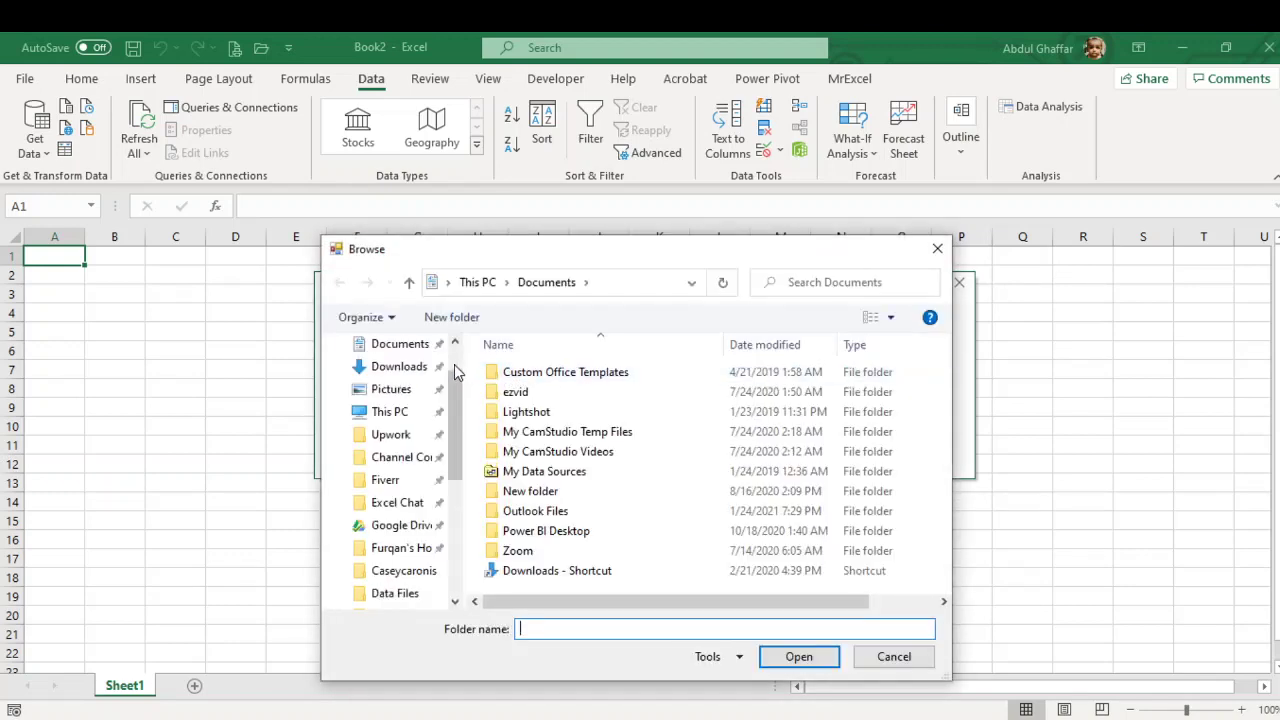
pyautogui.moveTo(450, 390); pyautogui.dragTo(450, 368)
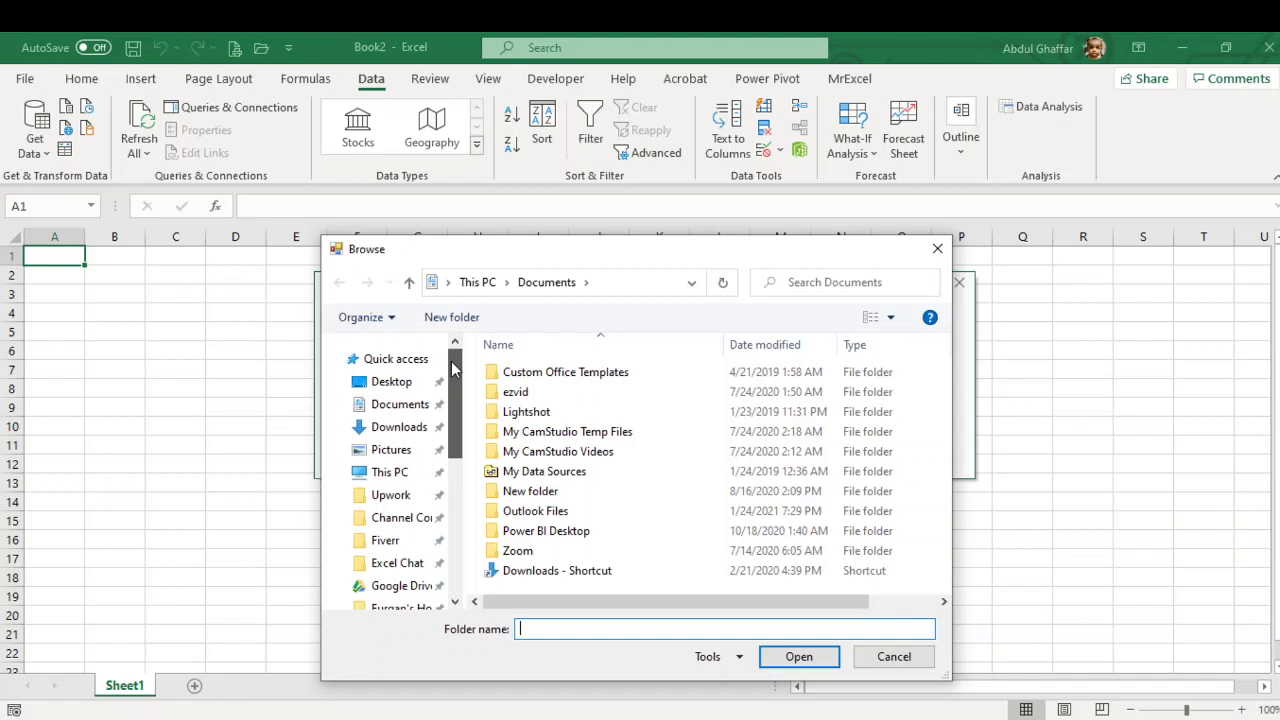
pyautogui.click(417, 381)
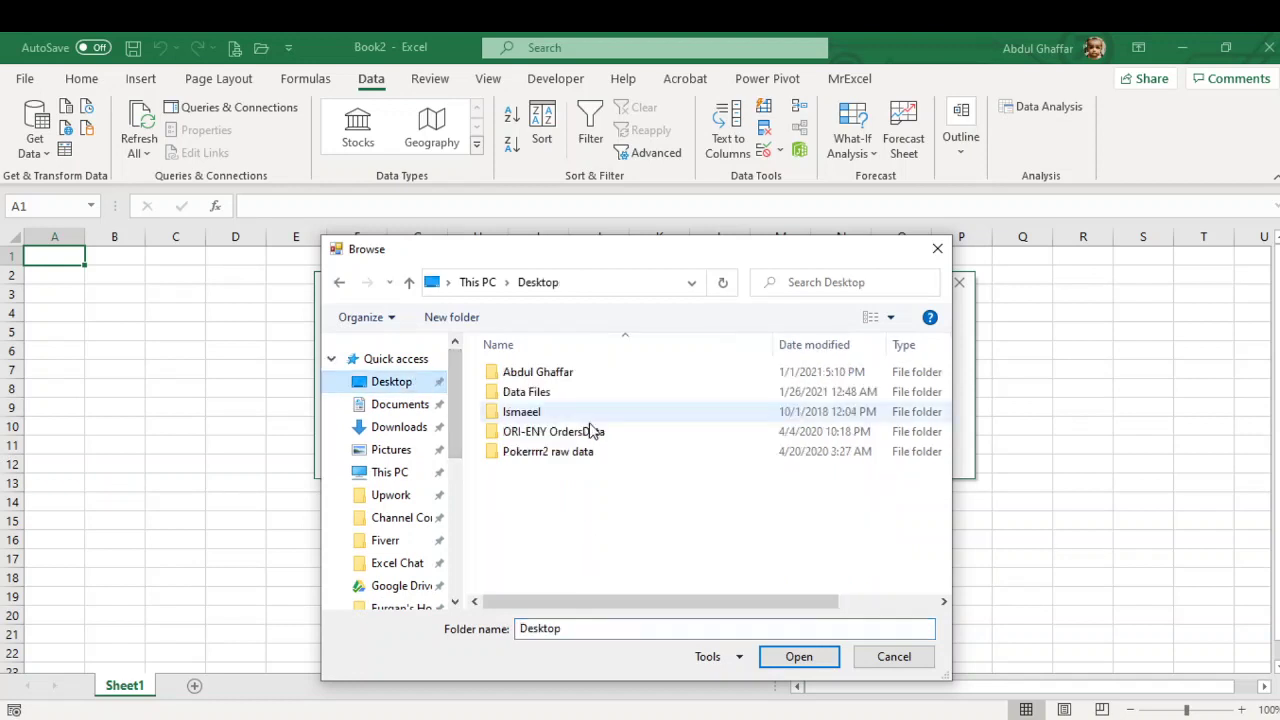
pyautogui.click(565, 398)
pyautogui.click(800, 657)
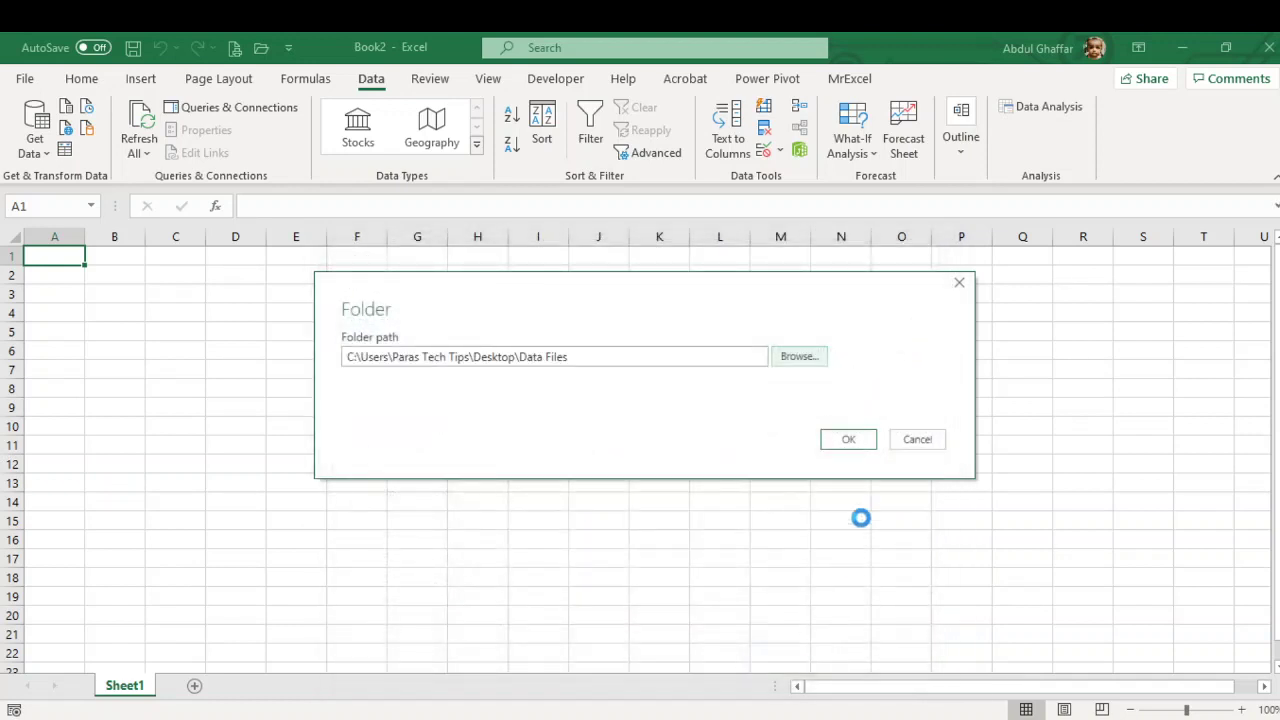
pyautogui.click(843, 443)
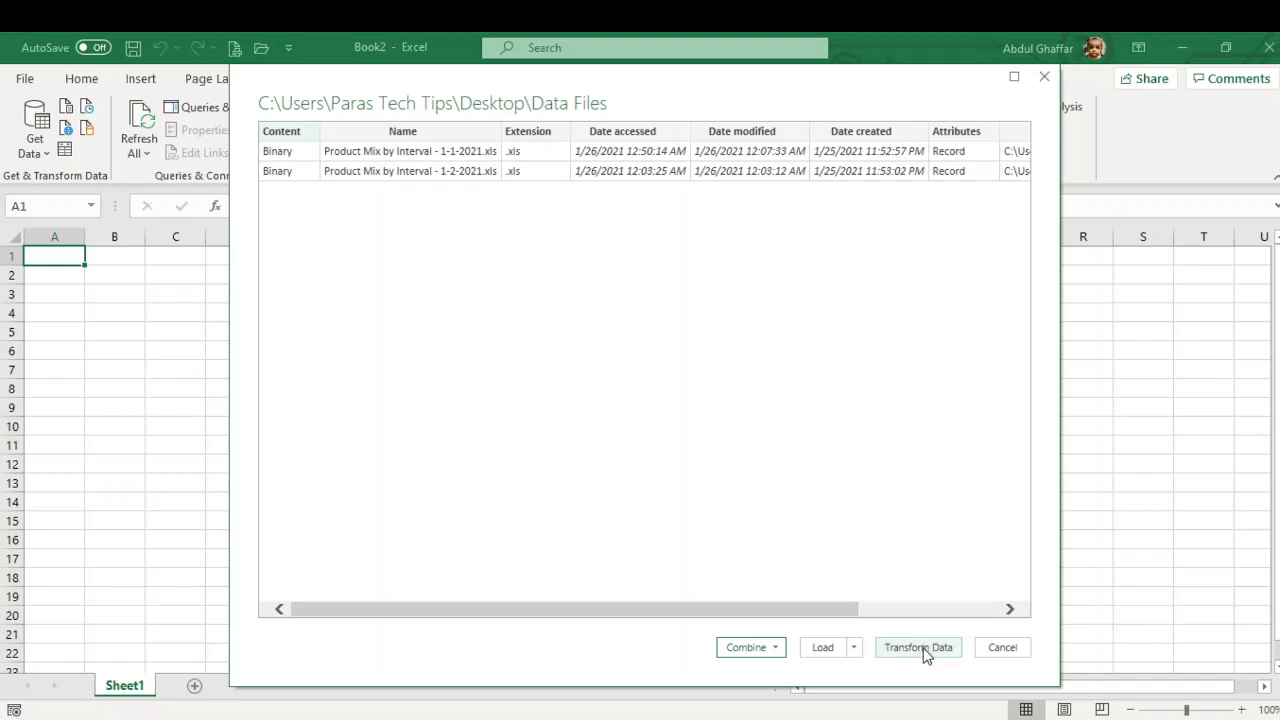
# Step: Load the Data Files folder listing into the Power Query Editor with Transform Data
pyautogui.click(920, 650)
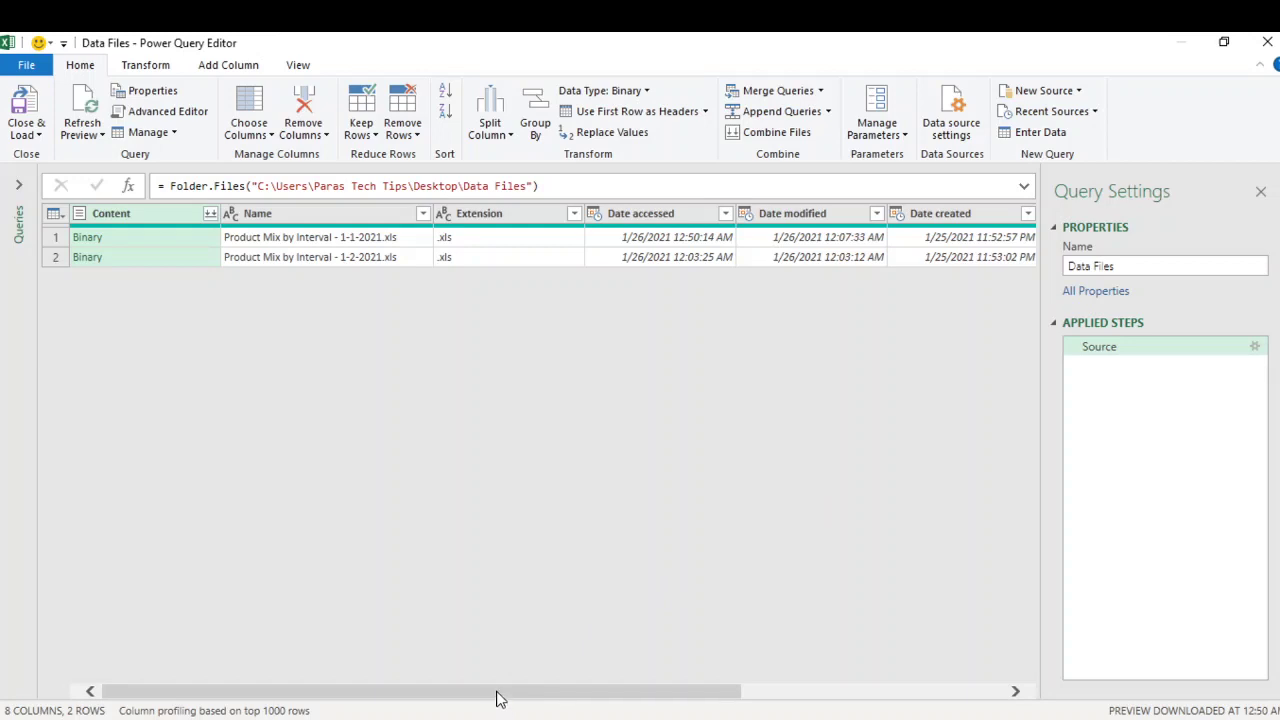
pyautogui.moveTo(500, 698); pyautogui.dragTo(424, 692)
# Step: Start an Equals text filter on the Extension column of the file list
pyautogui.click(518, 214)
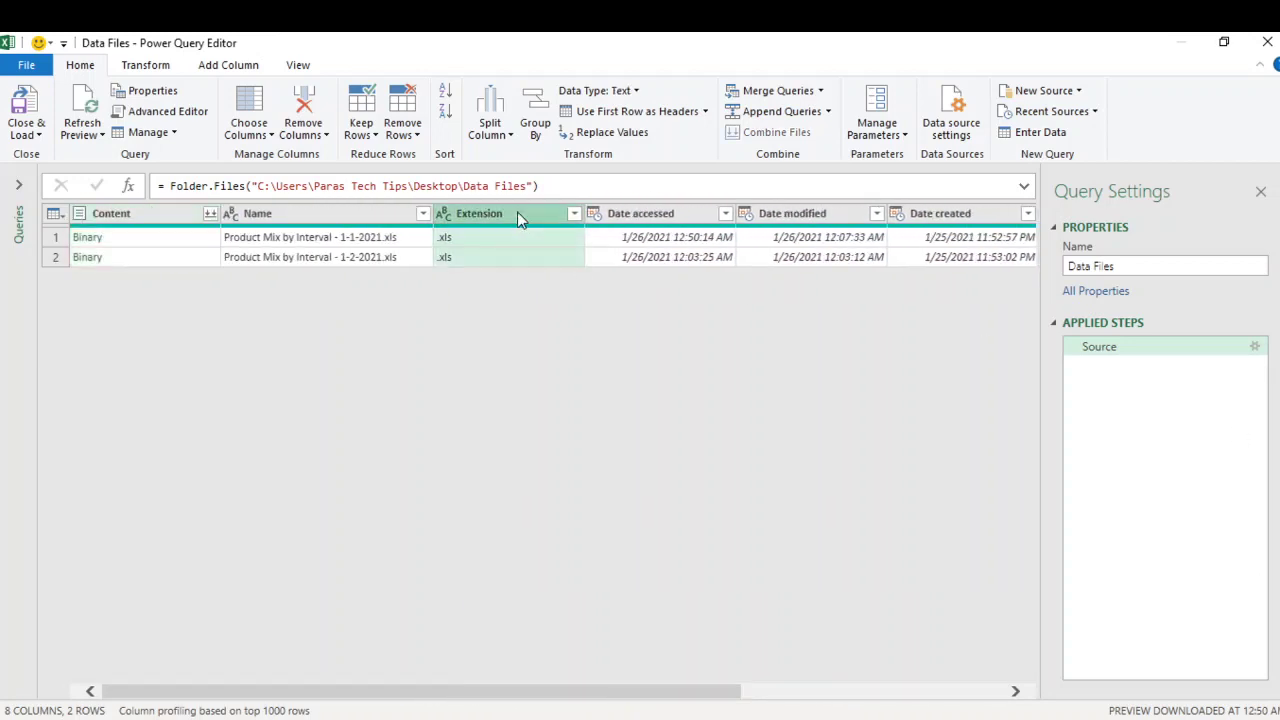
pyautogui.click(574, 214)
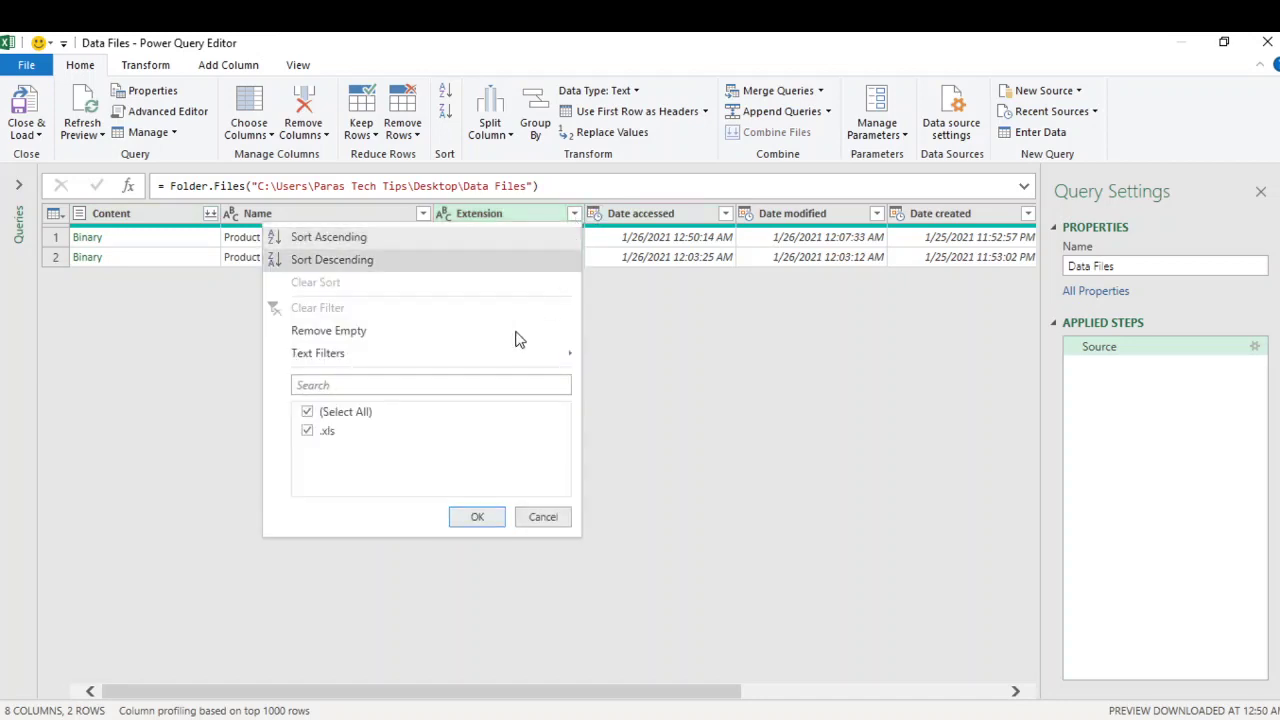
pyautogui.moveTo(507, 357)
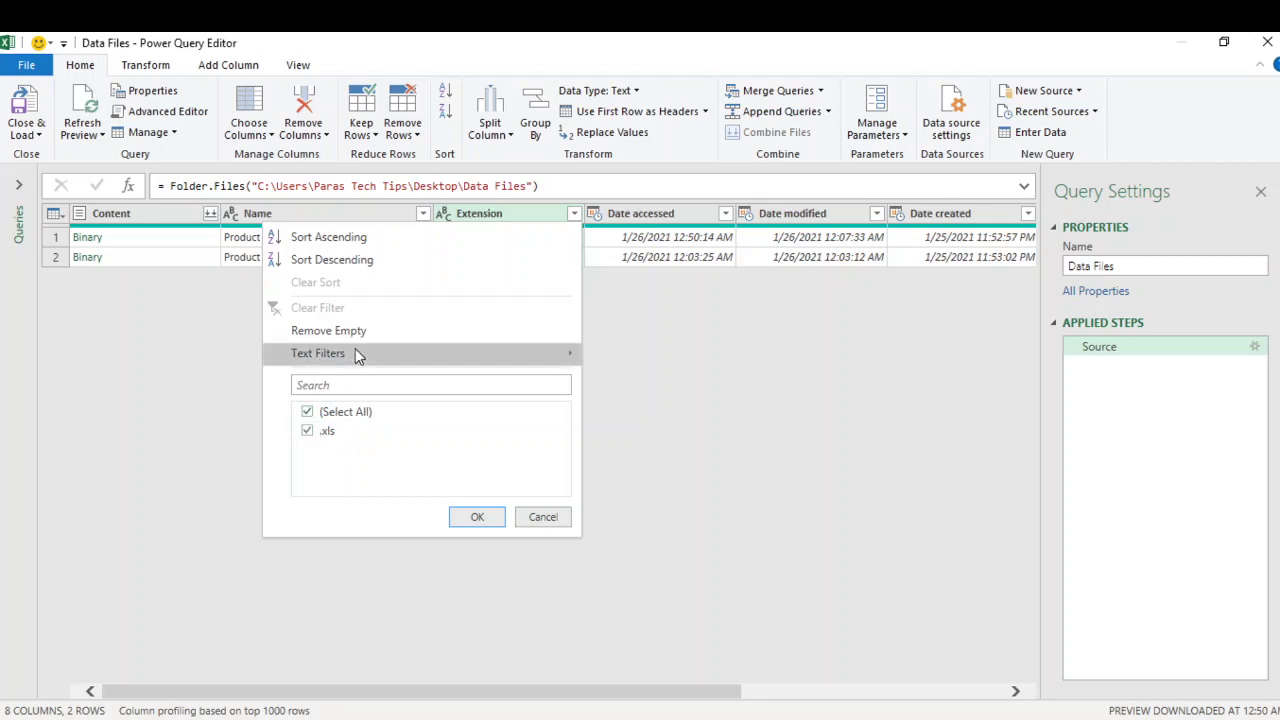
pyautogui.moveTo(355, 350)
pyautogui.moveTo(391, 361)
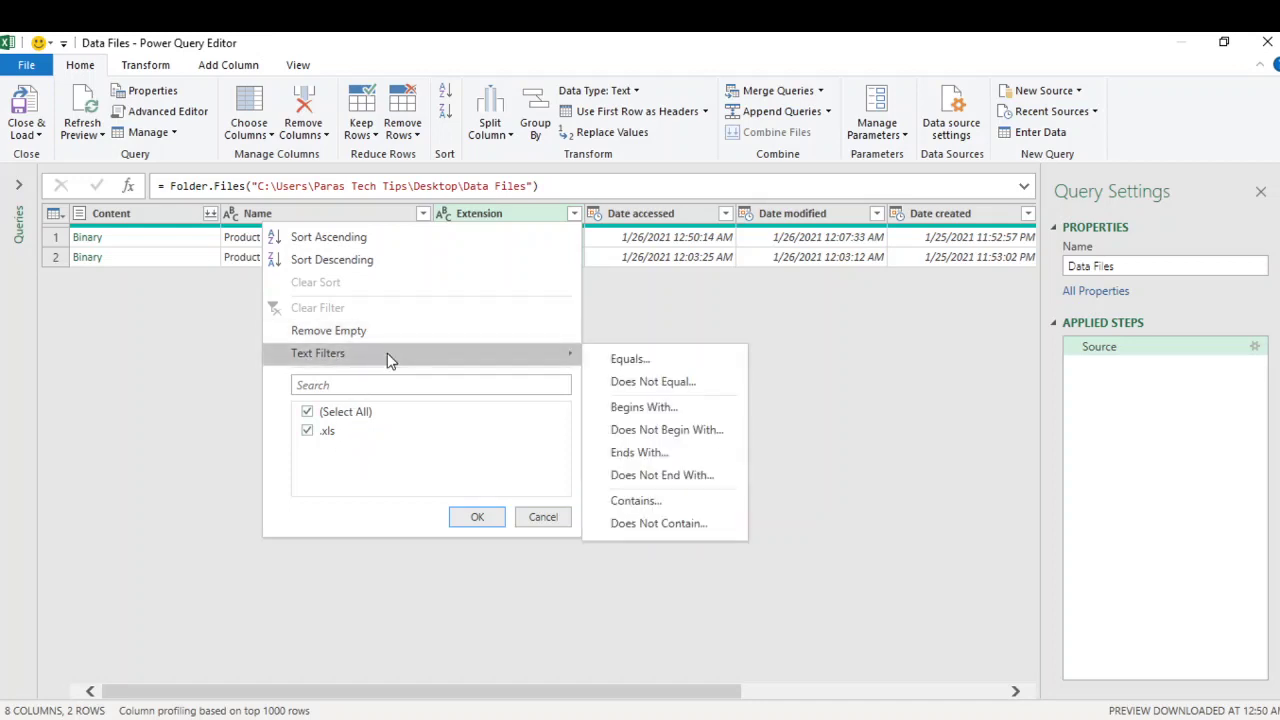
pyautogui.click(686, 363)
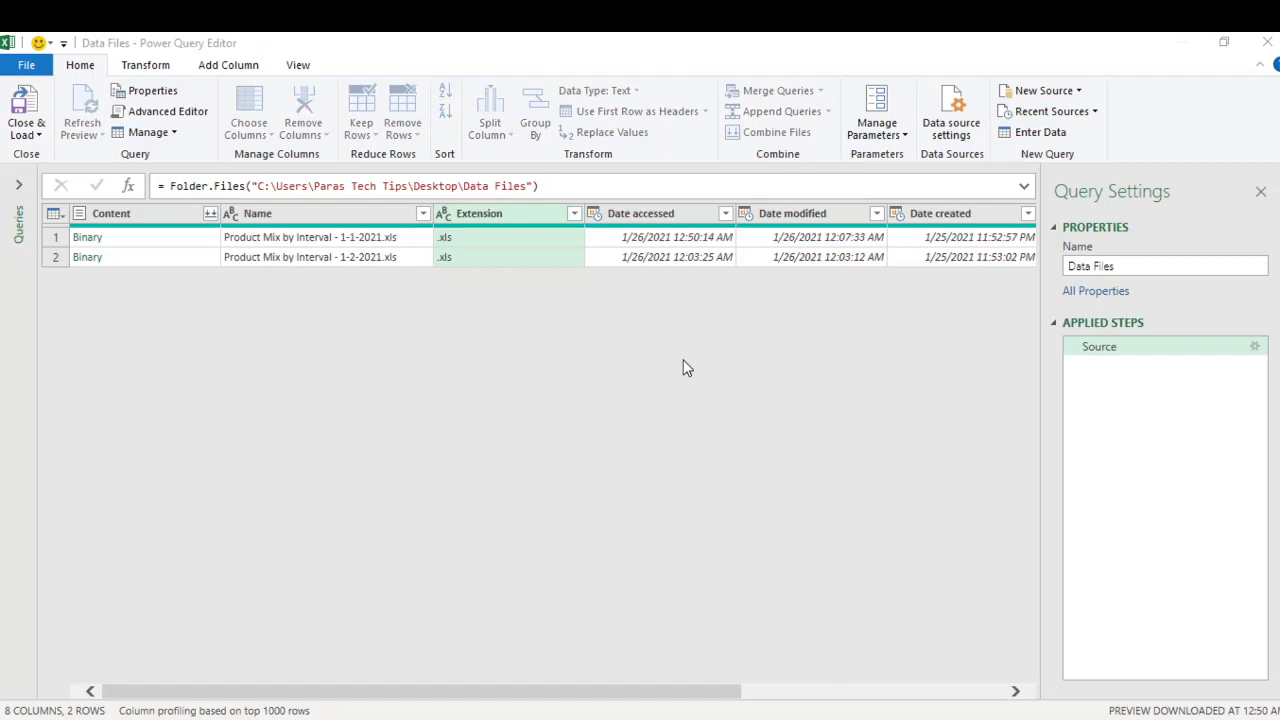
pyautogui.click(605, 377)
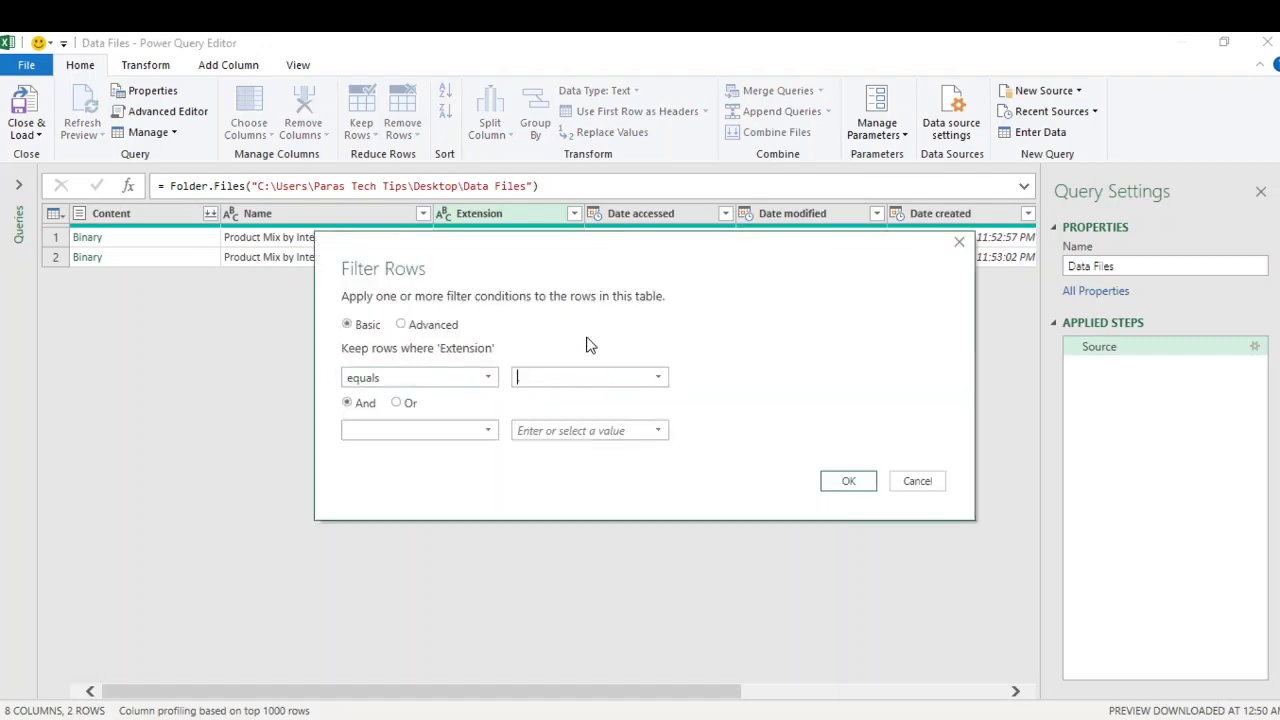
pyautogui.write('.xls')
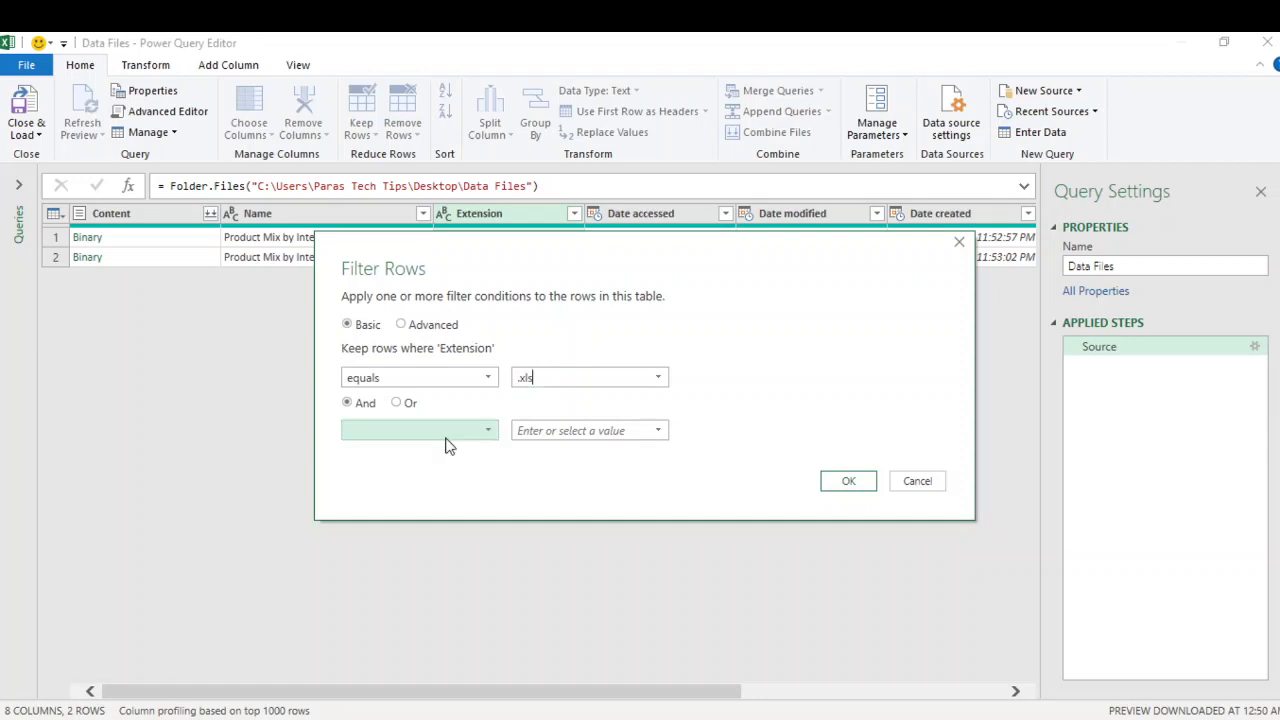
pyautogui.click(445, 436)
pyautogui.click(410, 471)
pyautogui.click(410, 404)
pyautogui.click(581, 438)
pyautogui.write('x')
pyautogui.press('BackSpace')
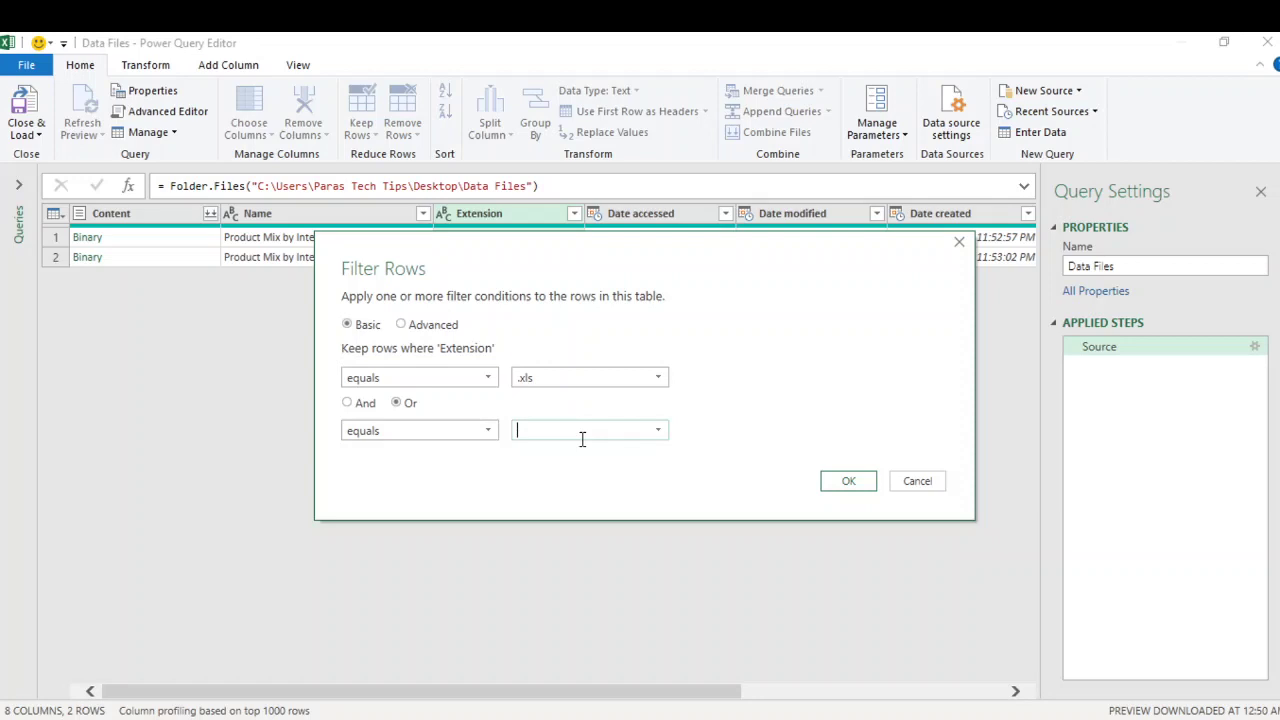
pyautogui.write('.xlsx')
pyautogui.click(849, 482)
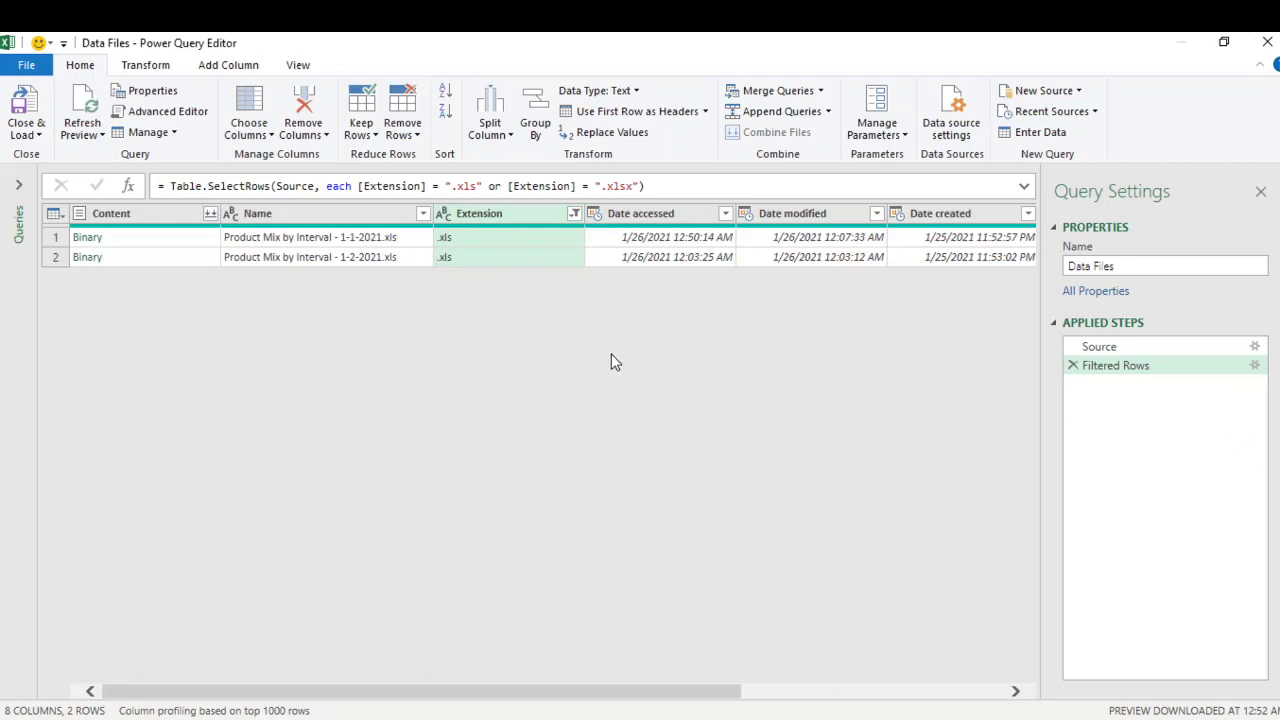
# Step: Filter the Name column to files containing 'Product Mix by Interval -'
pyautogui.click(423, 214)
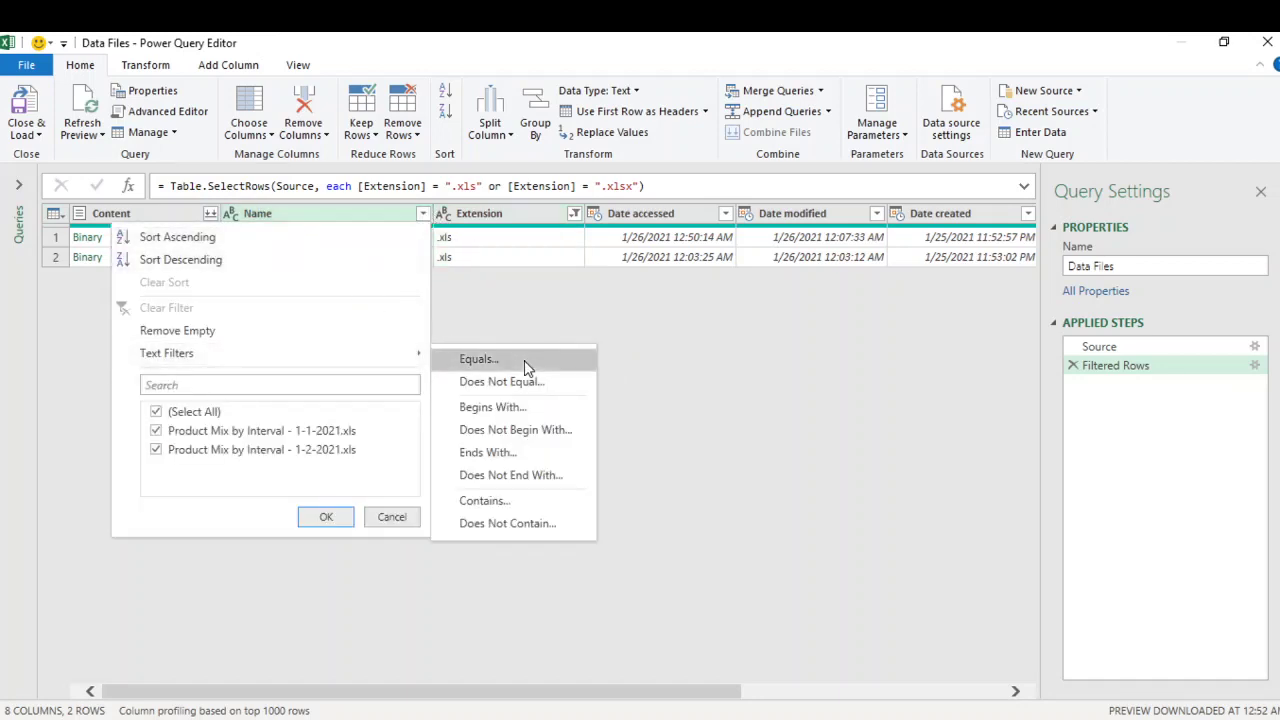
pyautogui.click(523, 497)
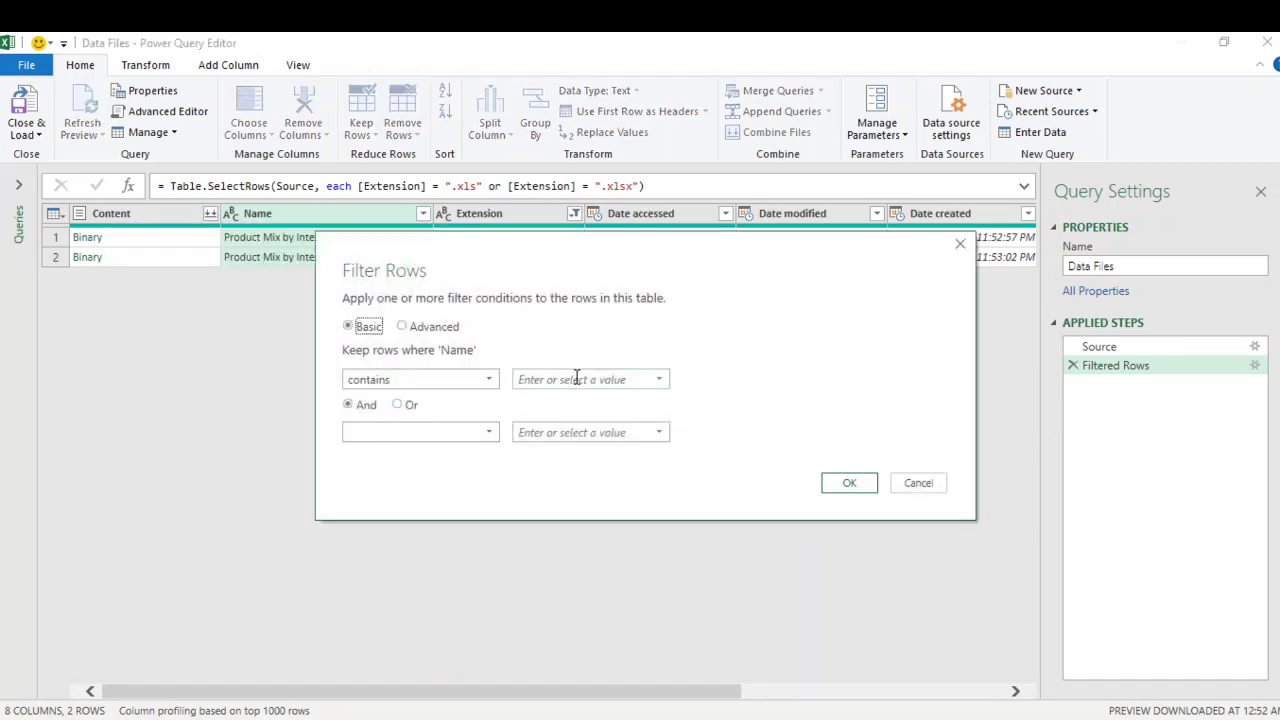
pyautogui.moveTo(582, 248); pyautogui.dragTo(638, 322)
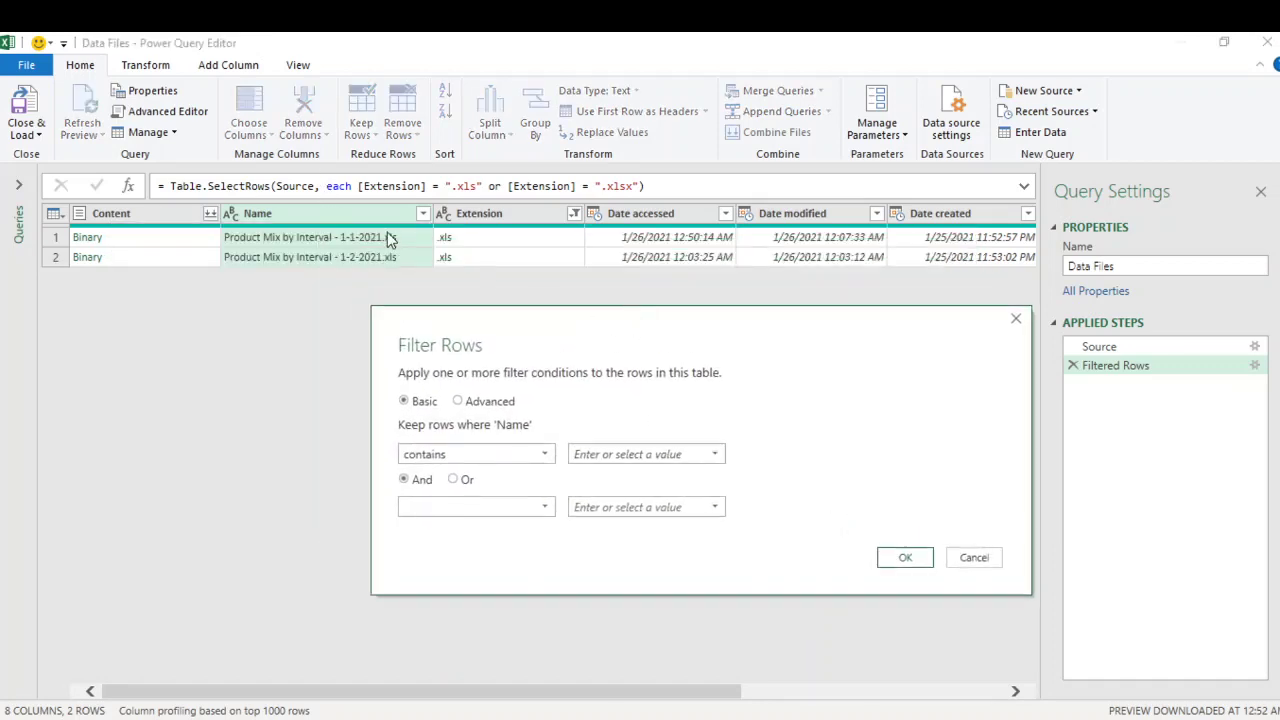
pyautogui.click(630, 452)
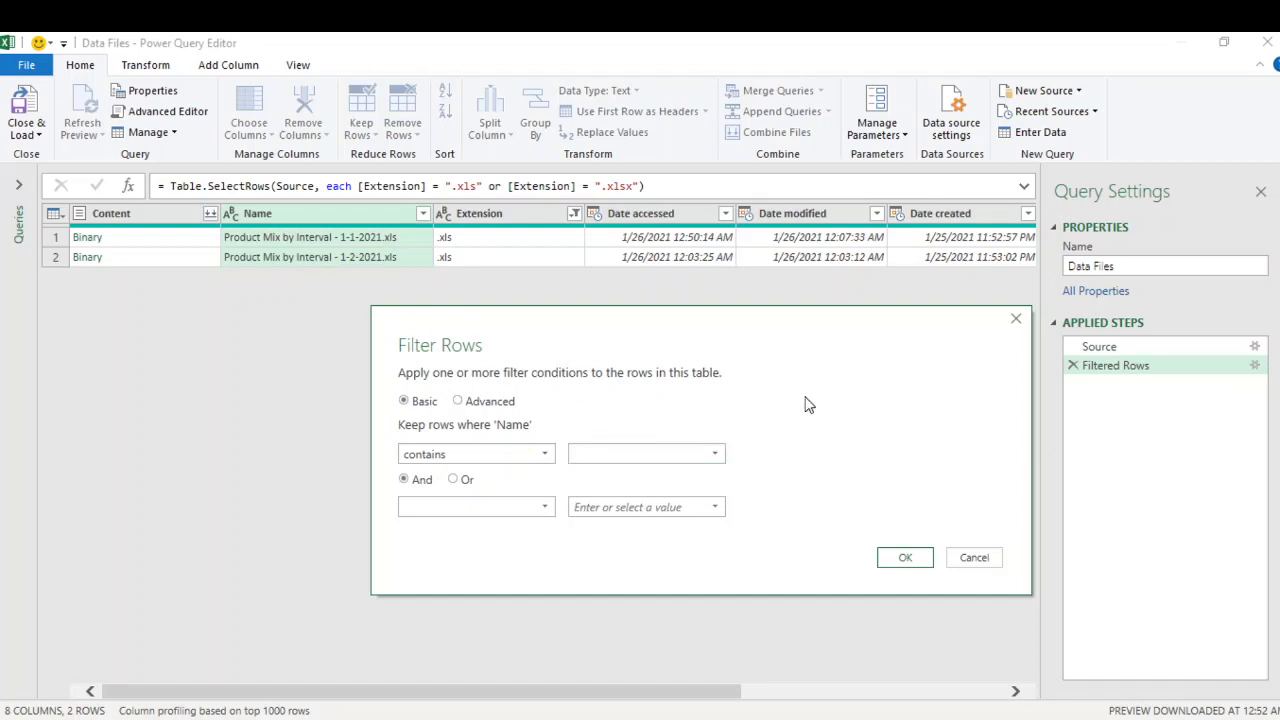
pyautogui.write('P')
pyautogui.write('roduct Mix by Interval -')
pyautogui.moveTo(687, 457); pyautogui.dragTo(570, 456)
pyautogui.click(649, 456)
pyautogui.click(905, 558)
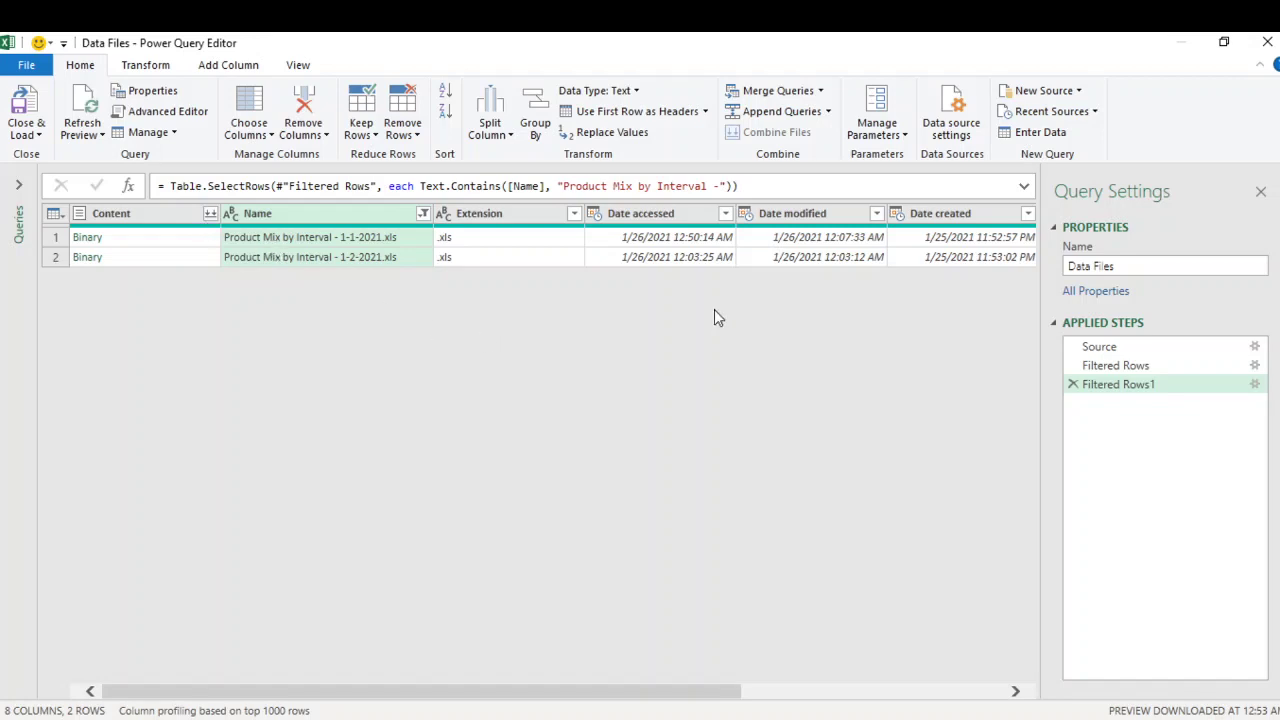
# Step: Combine the filtered files using each file's Sheet, producing the 15-column Data Files table
pyautogui.click(212, 217)
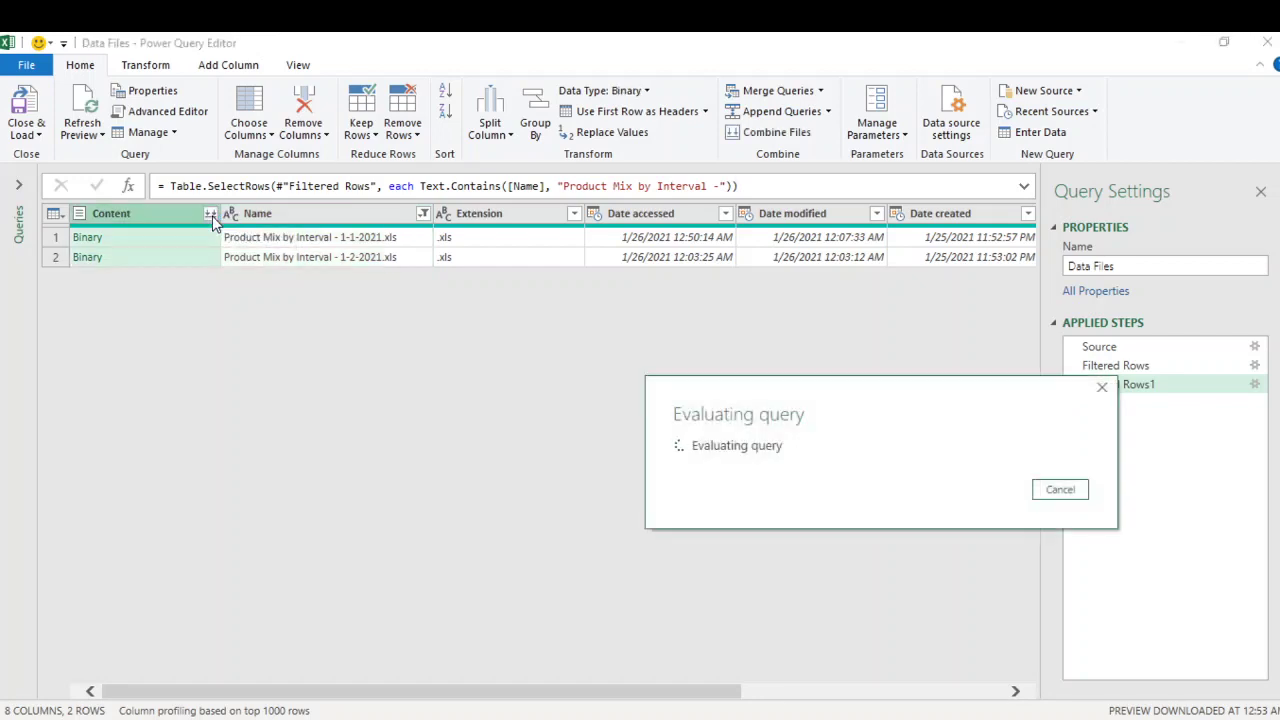
pyautogui.moveTo(786, 403); pyautogui.dragTo(477, 340)
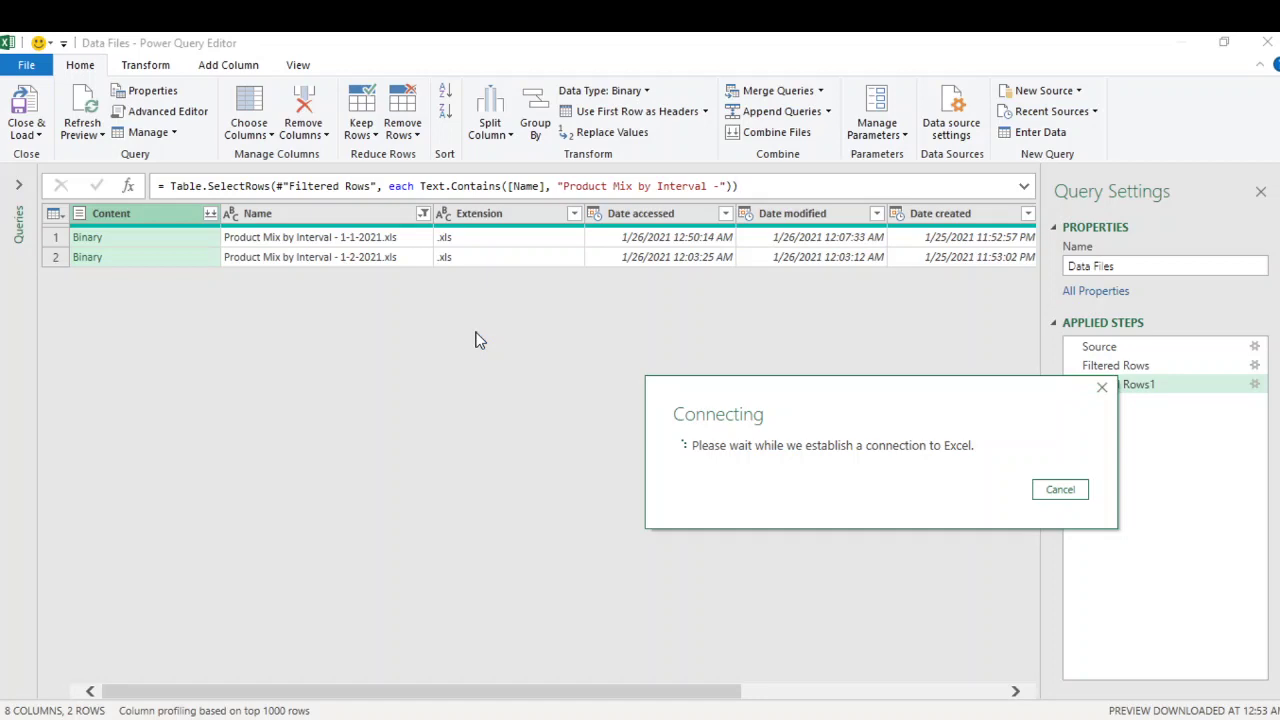
pyautogui.moveTo(882, 410); pyautogui.dragTo(578, 367)
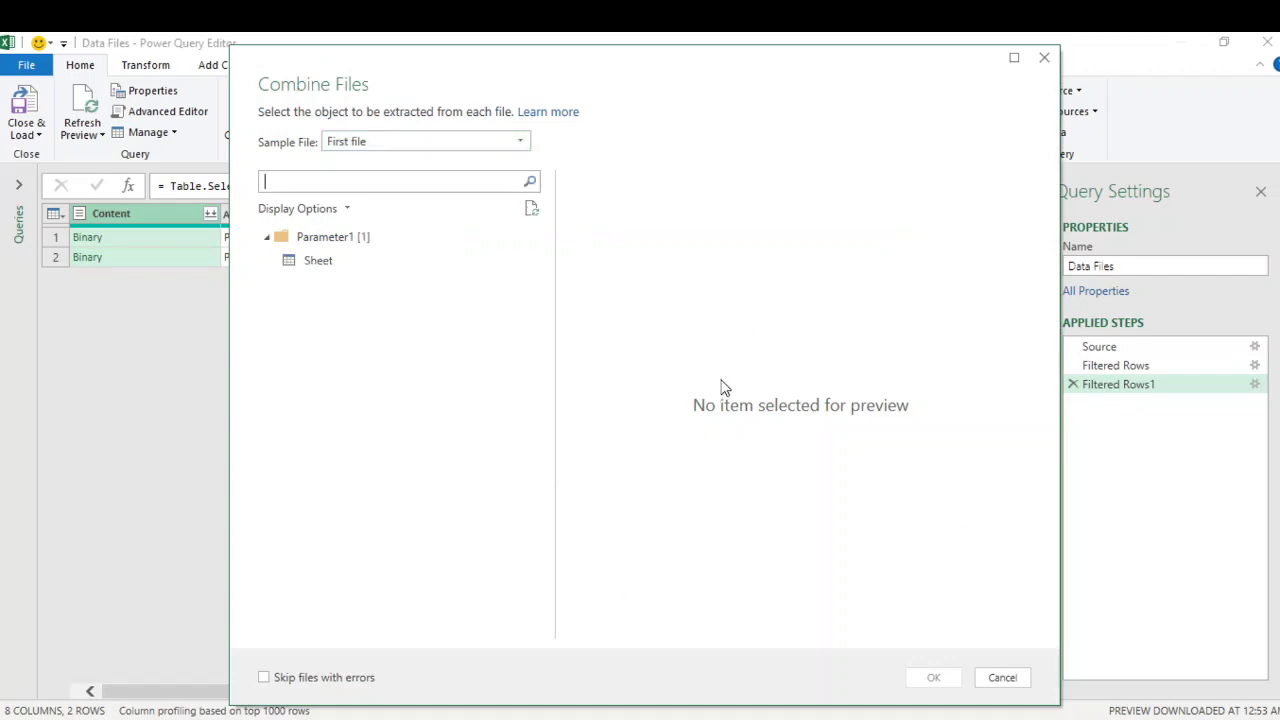
pyautogui.click(356, 264)
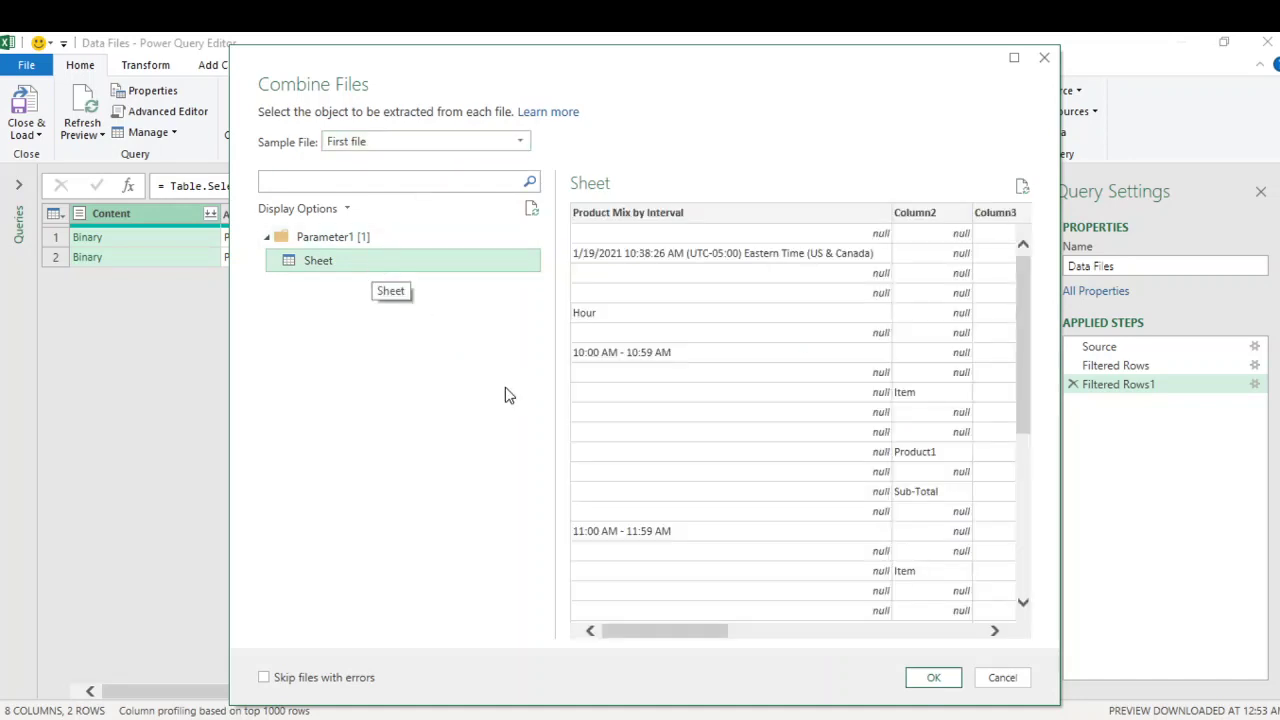
pyautogui.click(933, 679)
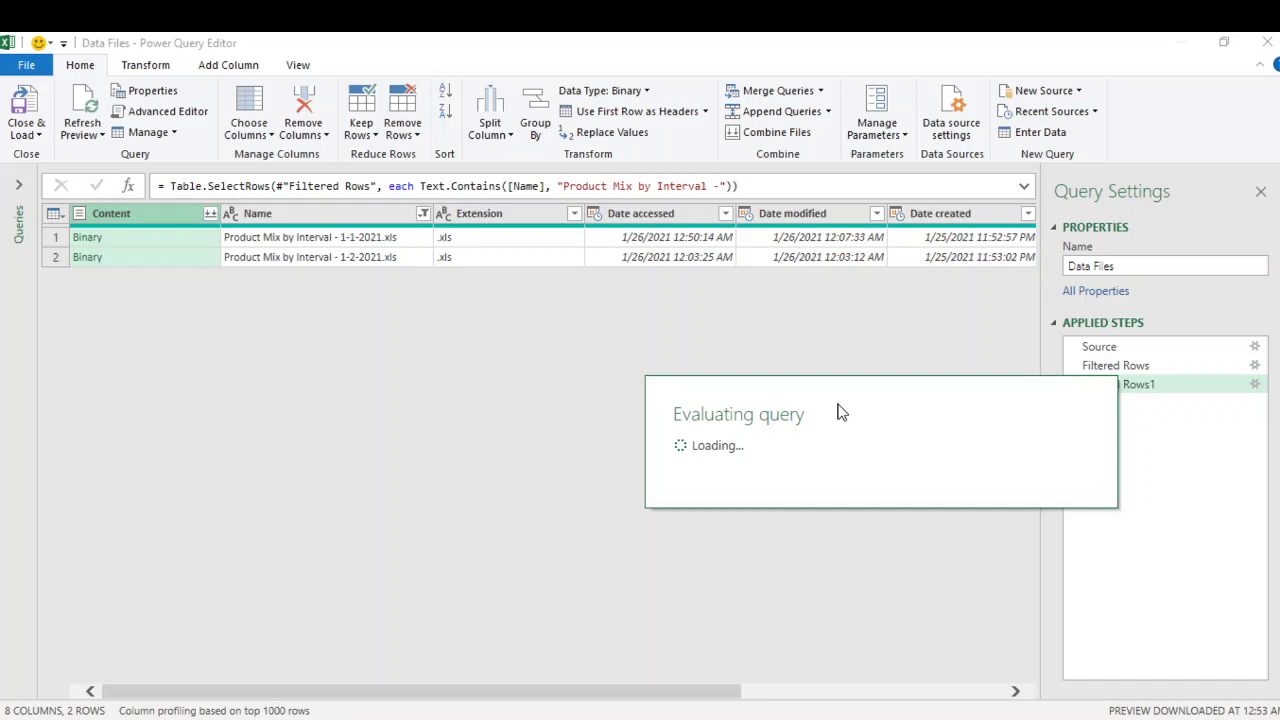
pyautogui.moveTo(849, 418); pyautogui.dragTo(482, 369)
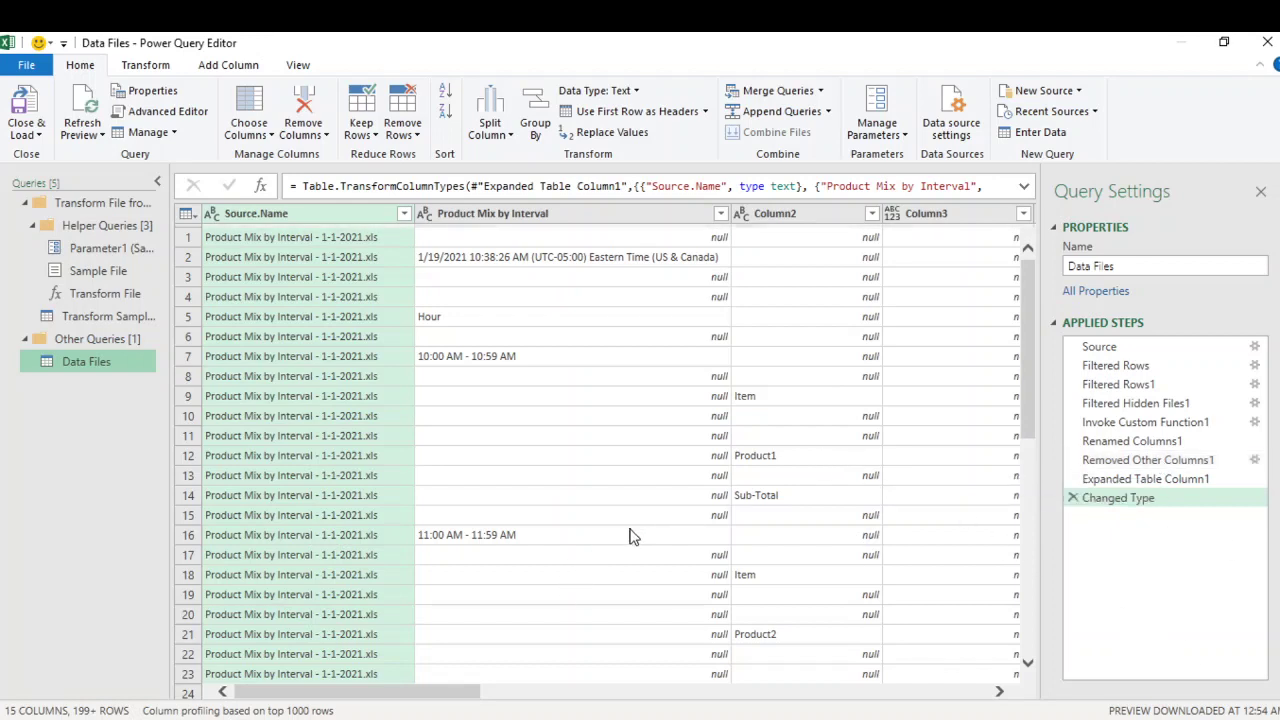
pyautogui.moveTo(428, 691); pyautogui.dragTo(381, 668)
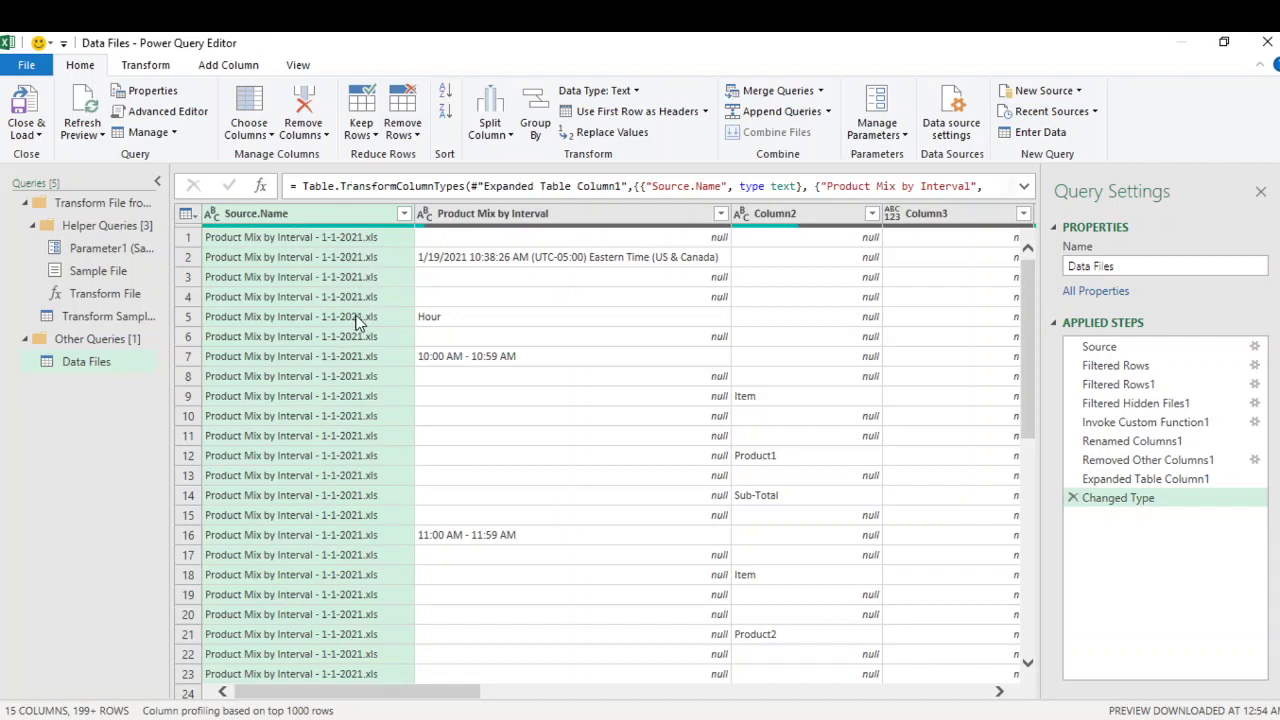
pyautogui.scroll(-4, 350, 310)
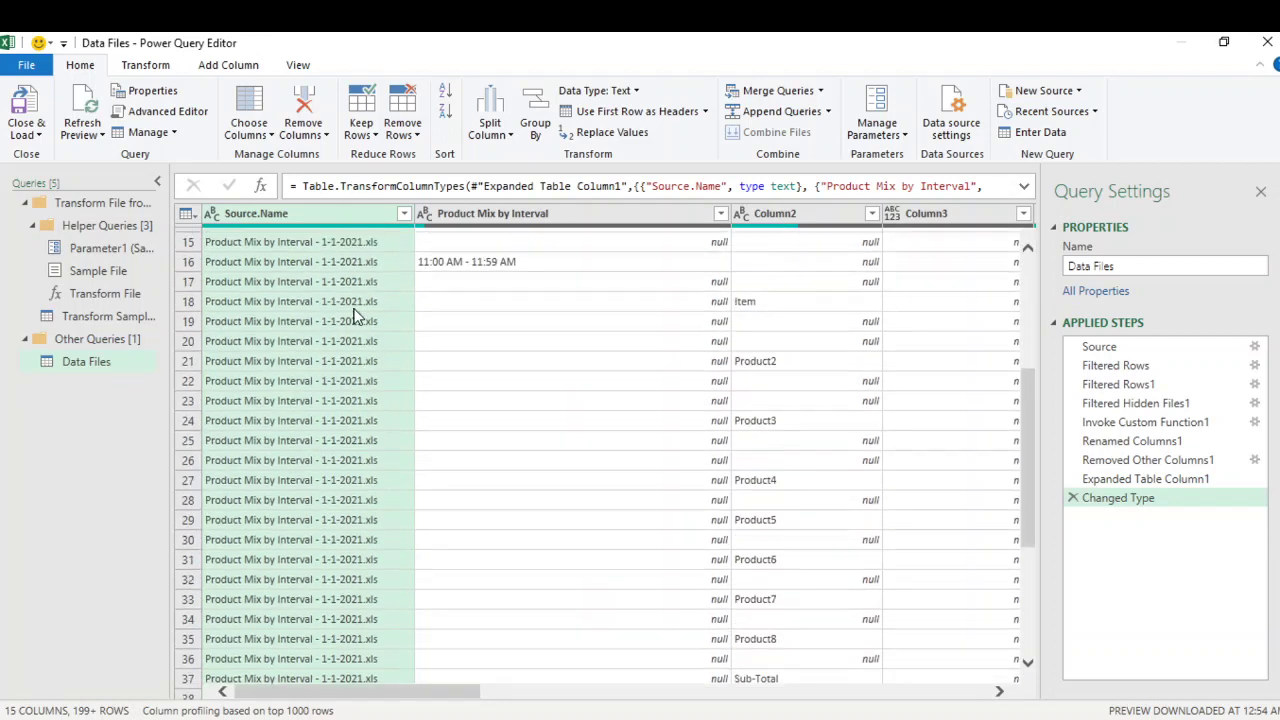
pyautogui.scroll(4, 350, 300)
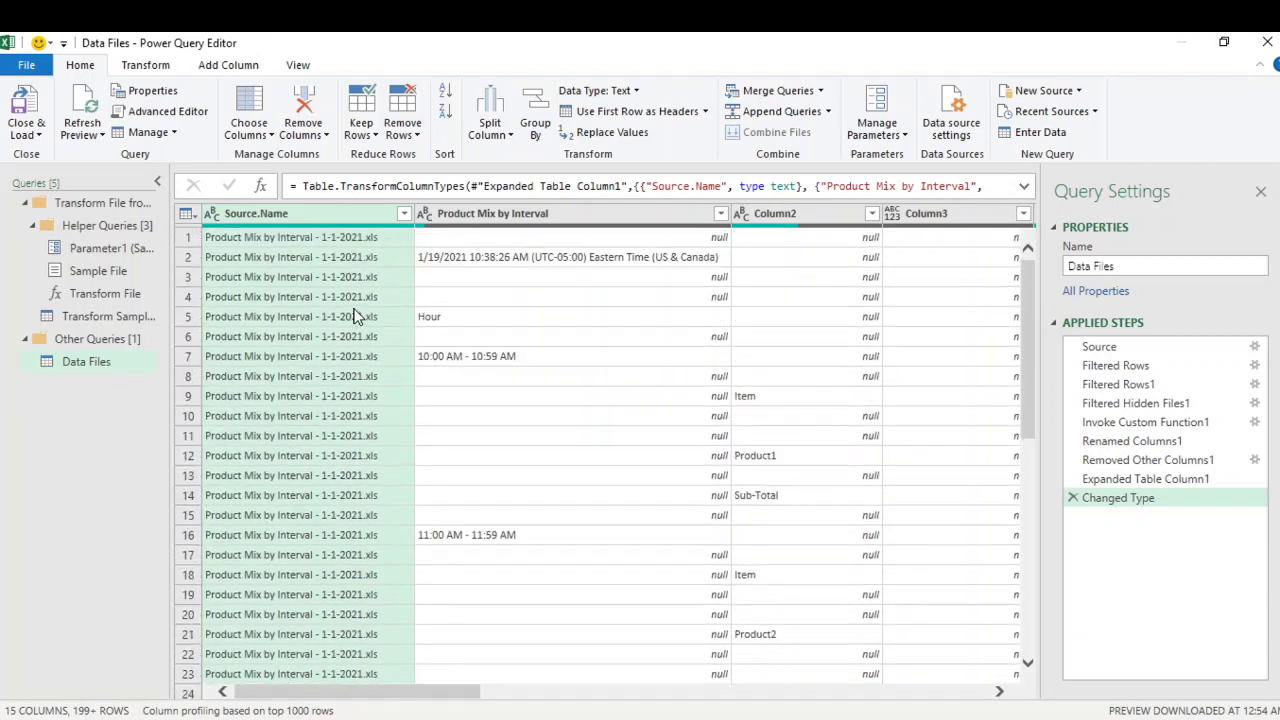
# Step: Split Source.Name at the right-most '.' into Source.Name.1 and Source.Name.2
pyautogui.rightClick(361, 221)
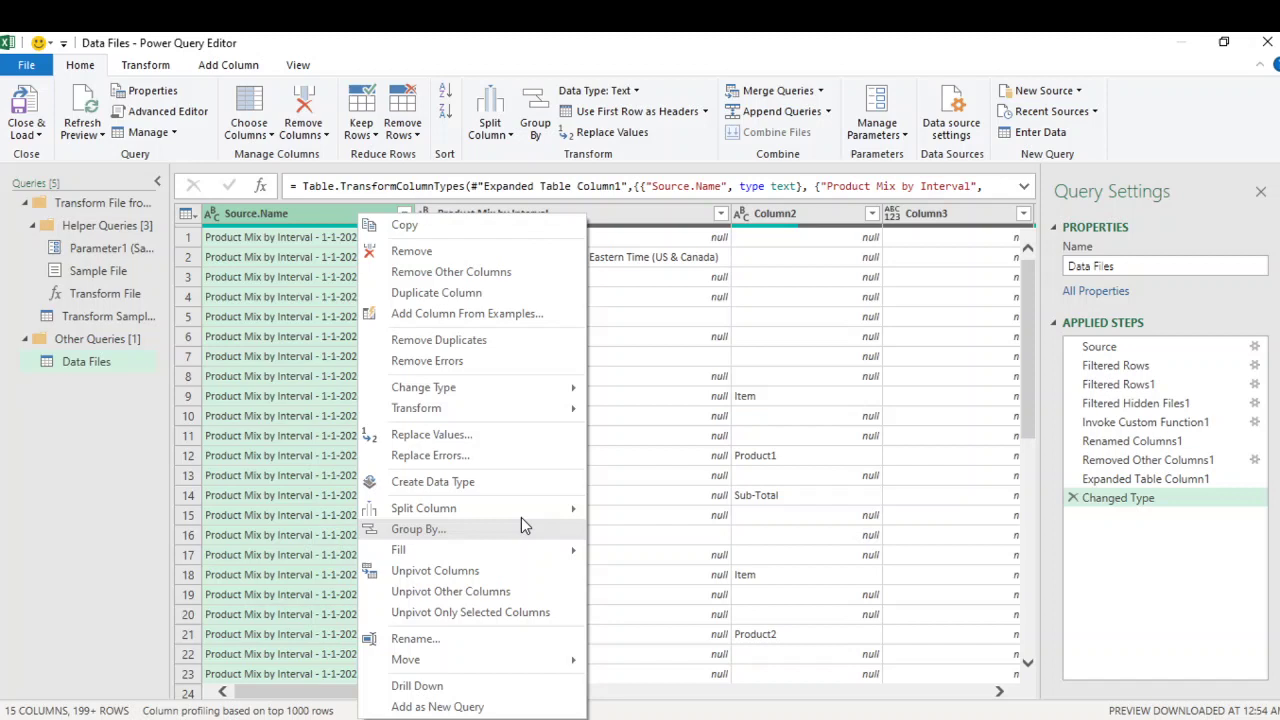
pyautogui.moveTo(521, 510)
pyautogui.click(681, 515)
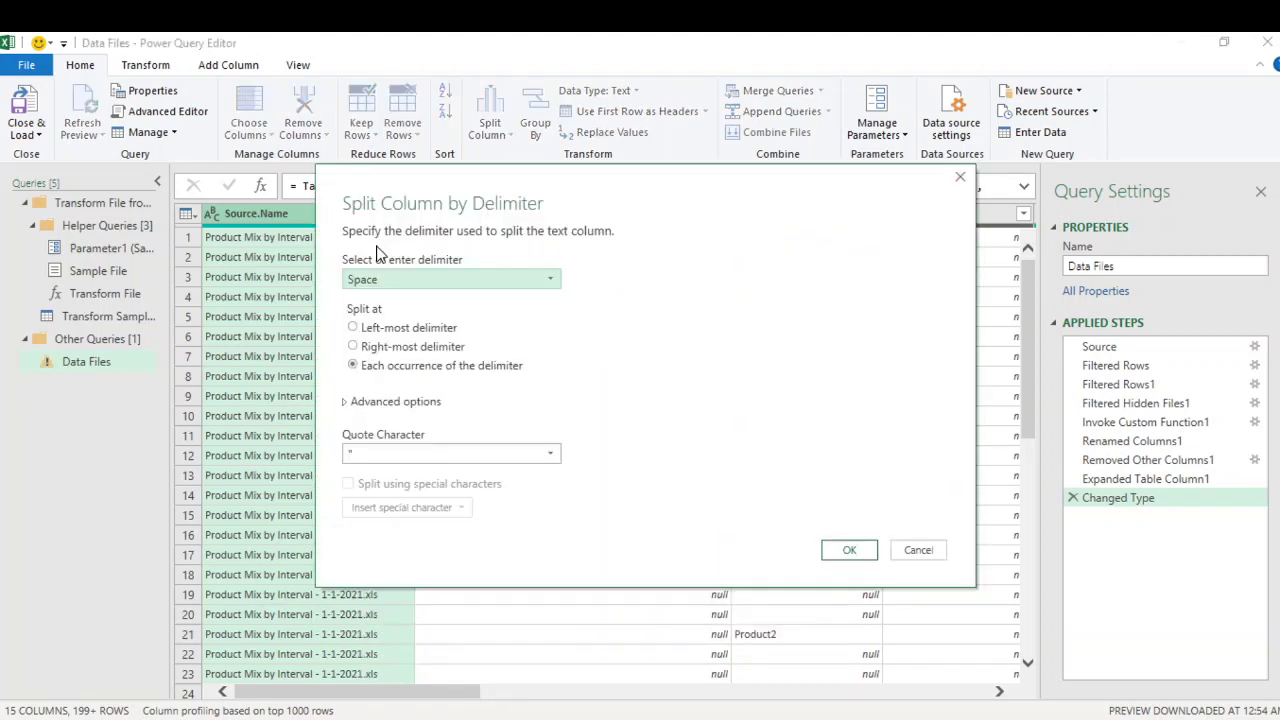
pyautogui.click(400, 345)
pyautogui.click(400, 331)
pyautogui.click(400, 346)
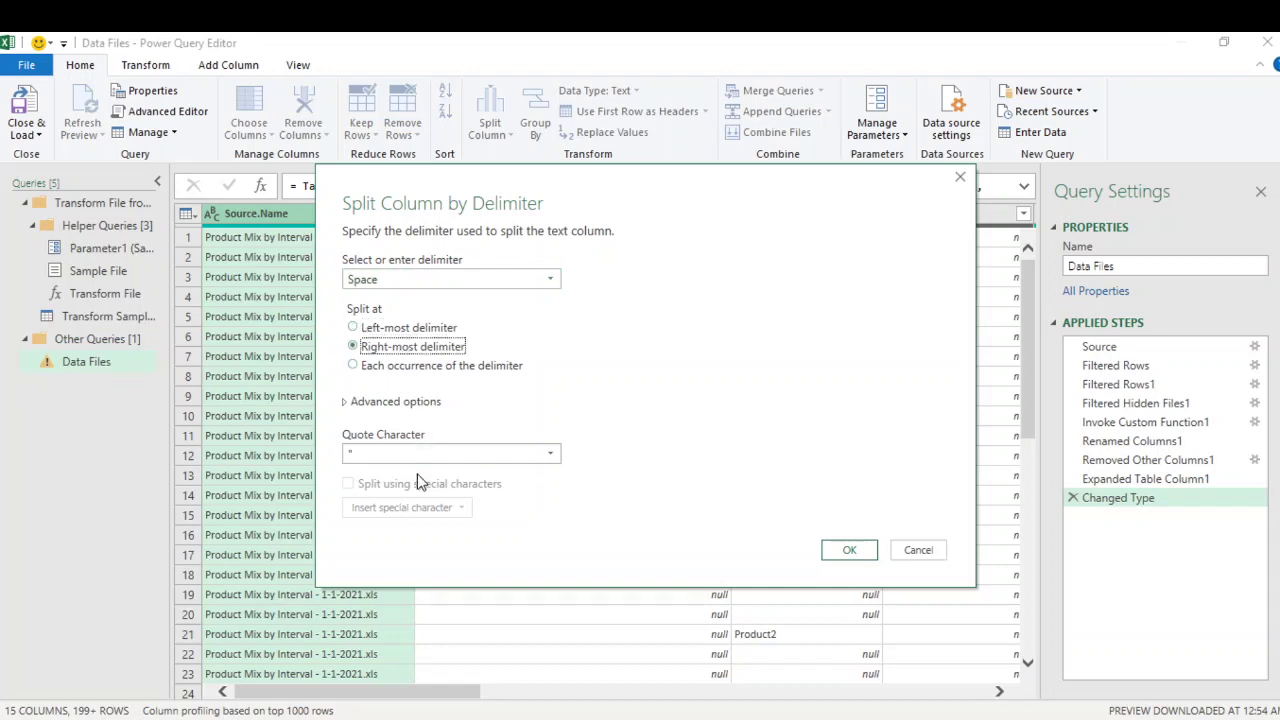
pyautogui.click(445, 279)
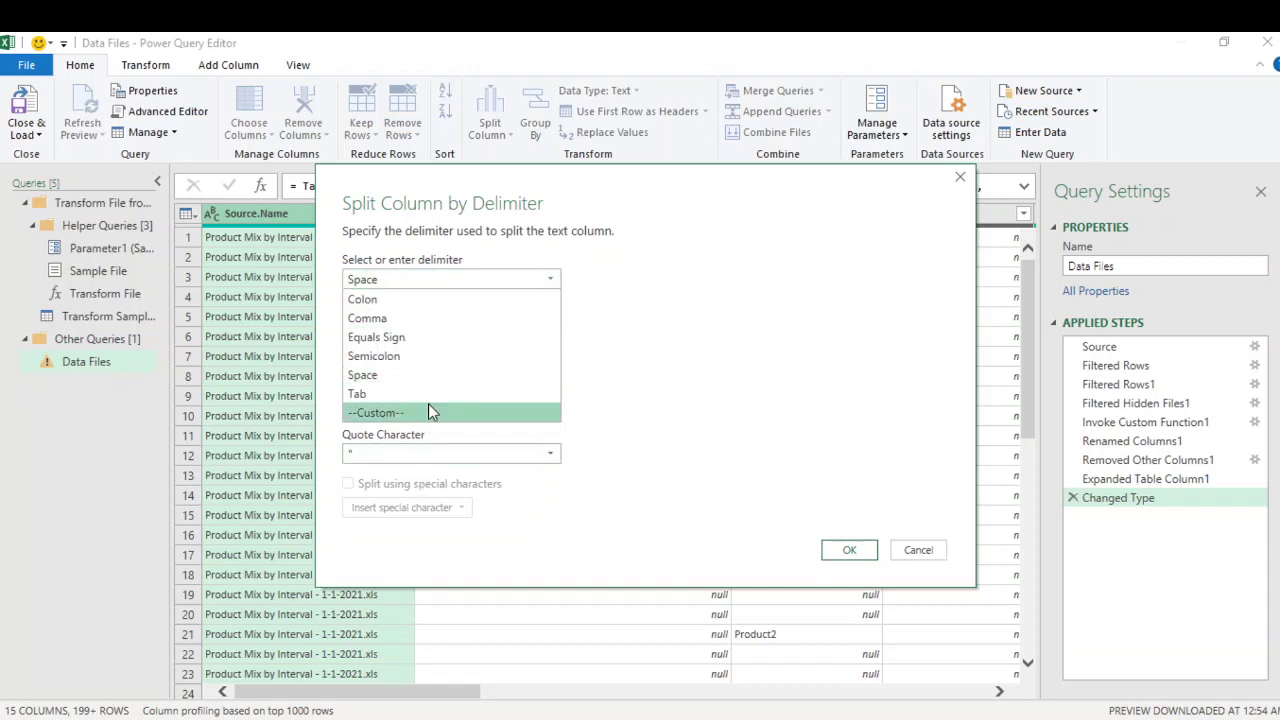
pyautogui.click(428, 405)
pyautogui.click(425, 306)
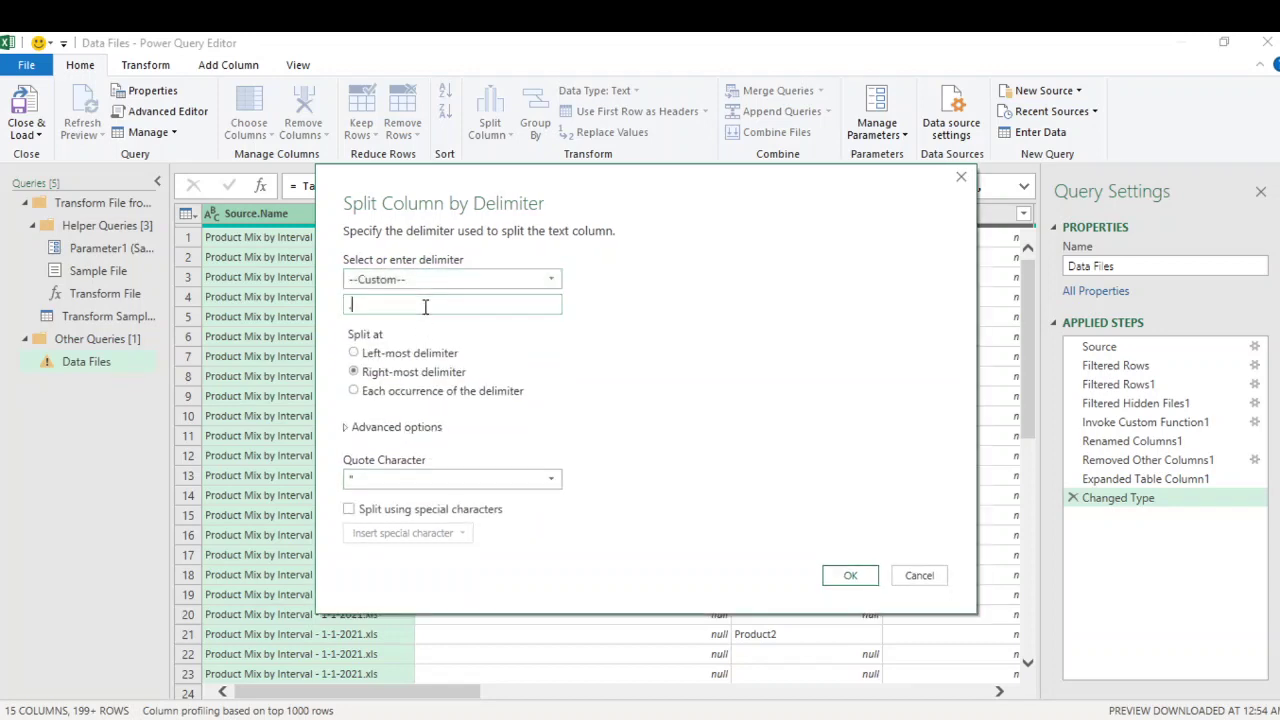
pyautogui.click(848, 575)
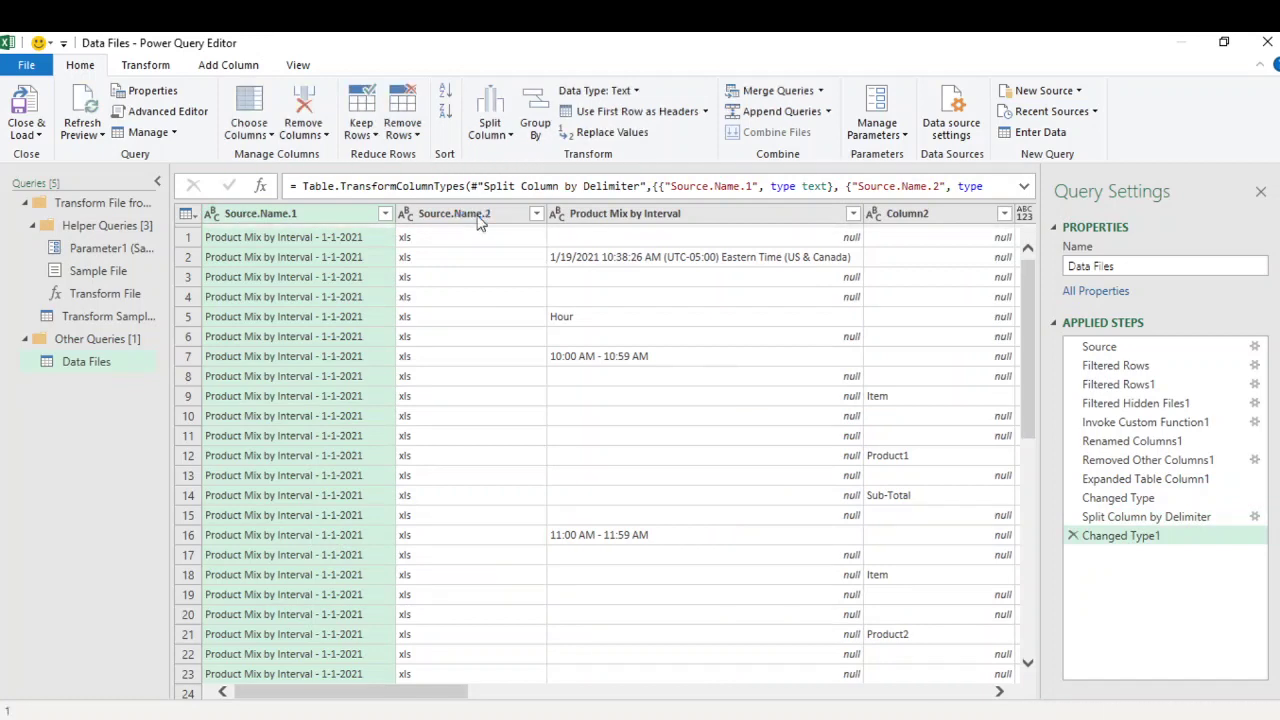
# Step: Strip the 'Product Mix by Interval -' prefix from Source.Name.1 values
pyautogui.rightClick(278, 236)
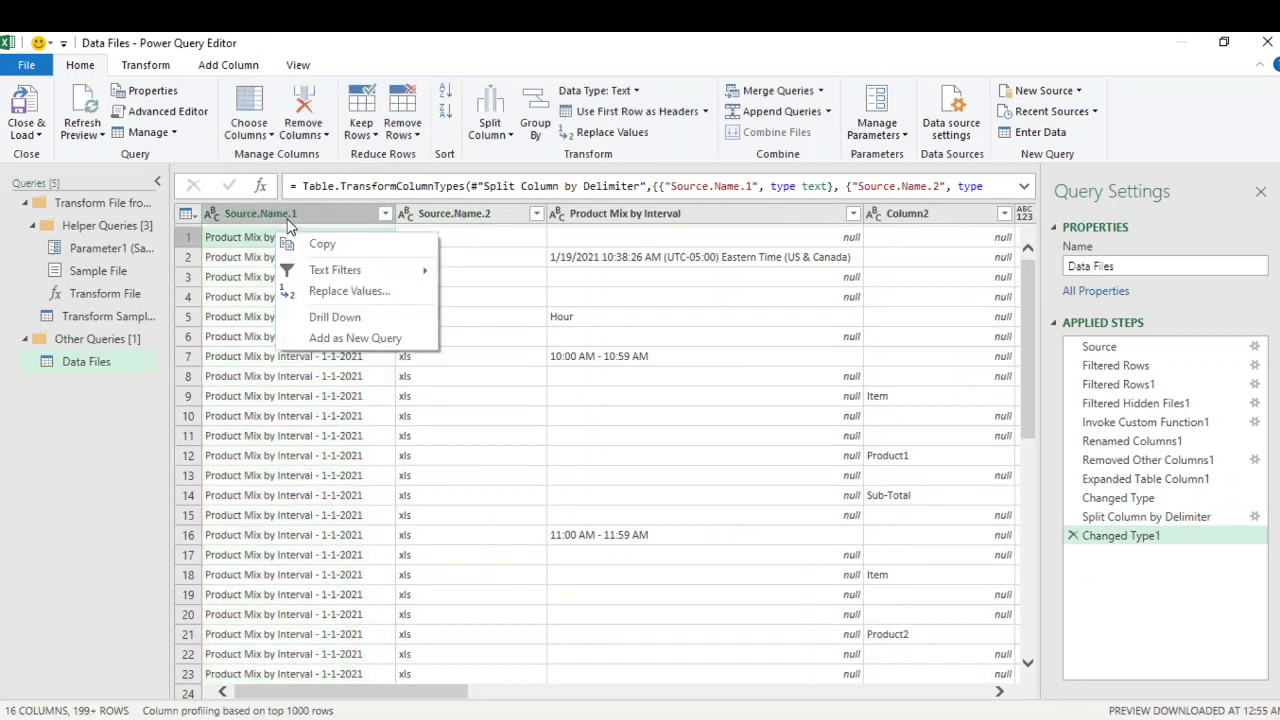
pyautogui.press('Escape')
pyautogui.rightClick(290, 218)
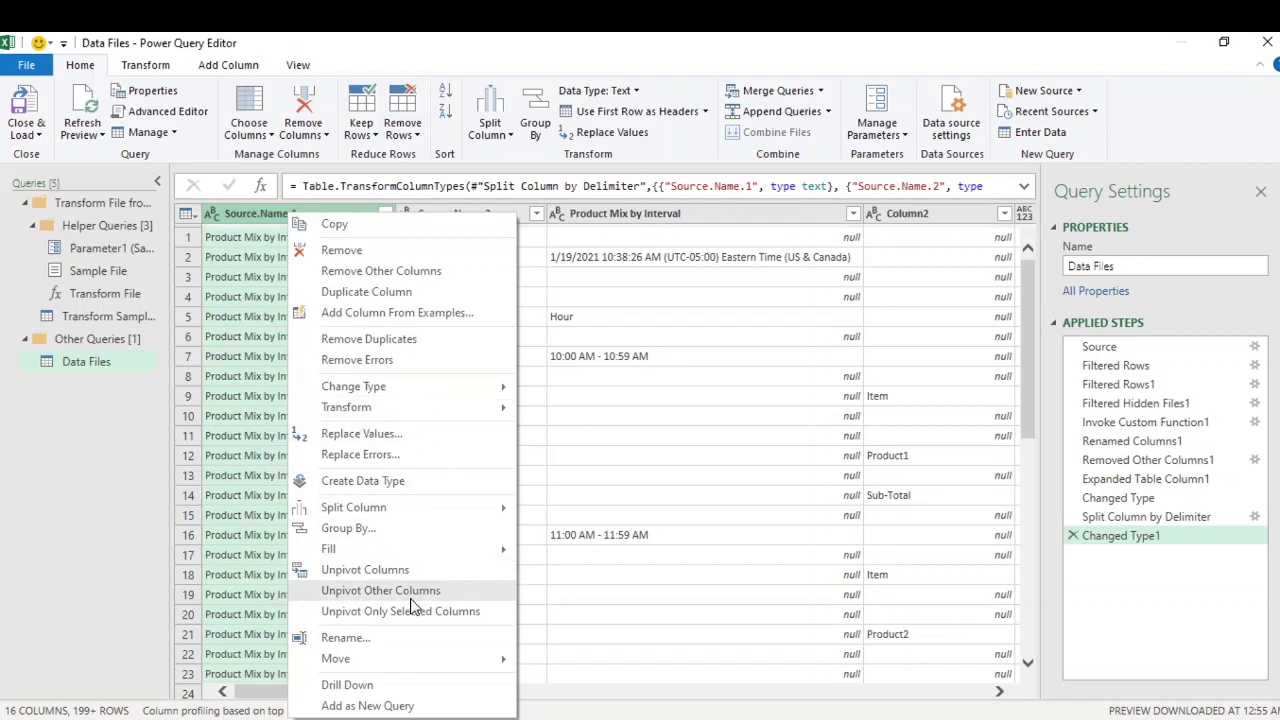
pyautogui.click(423, 434)
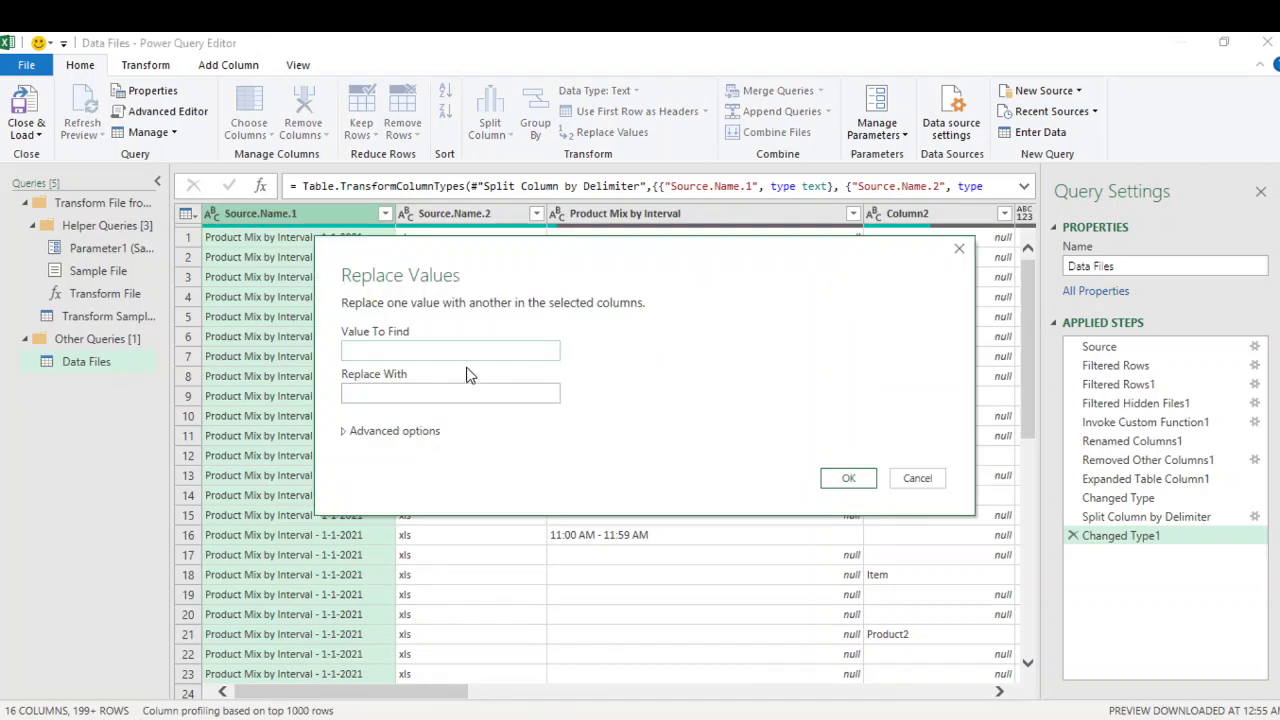
pyautogui.write('Produc')
pyautogui.write('t Mix by Interval -')
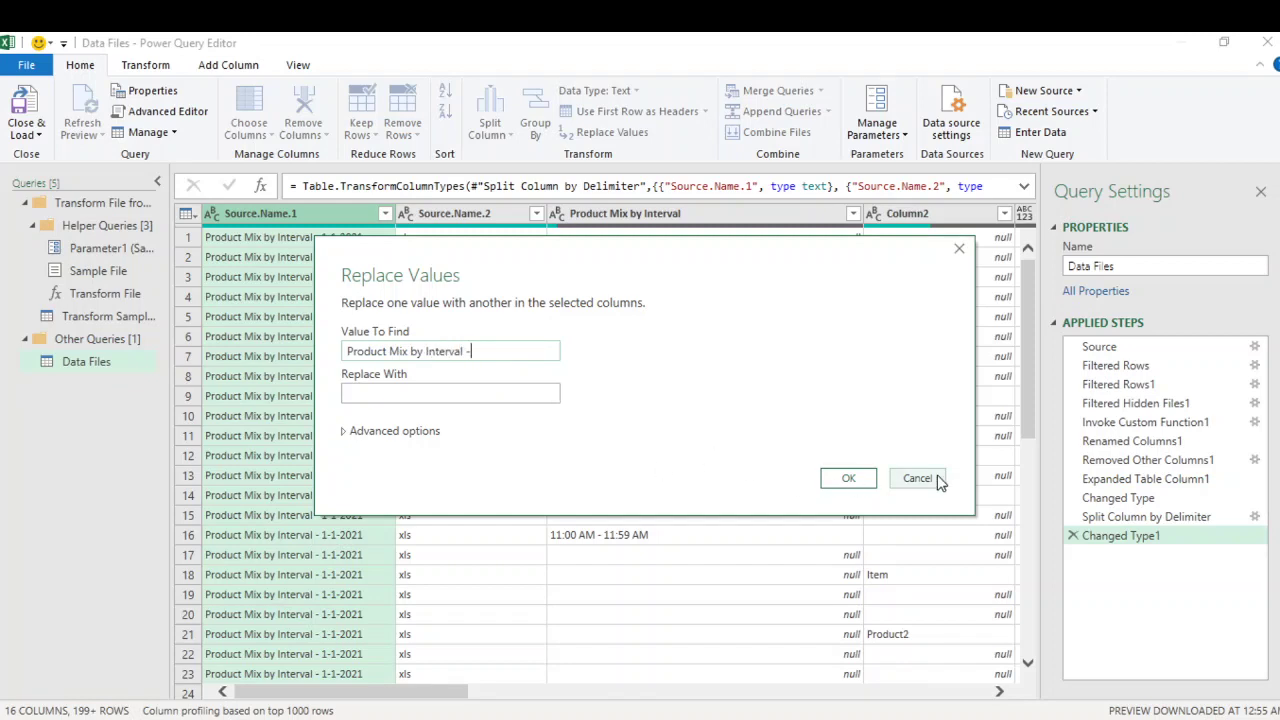
pyautogui.click(847, 478)
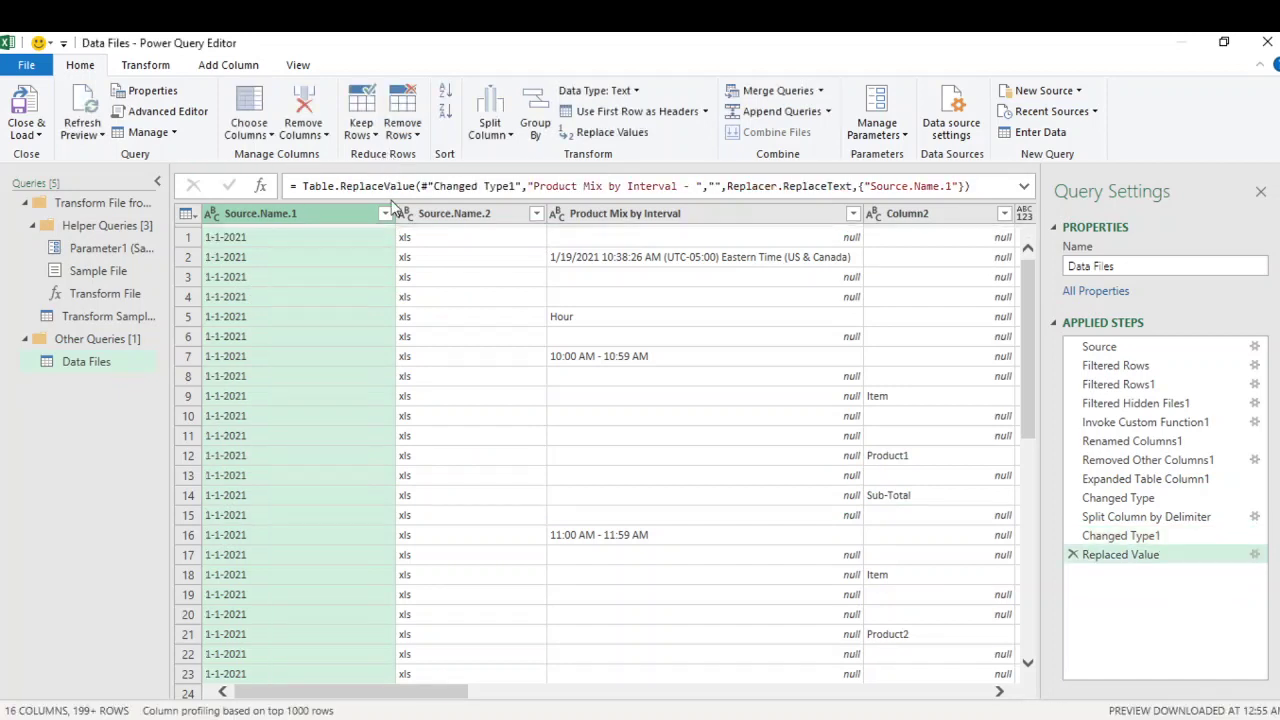
# Step: Replace the dashes with slashes in the Source.Name.1 dates
pyautogui.rightClick(250, 219)
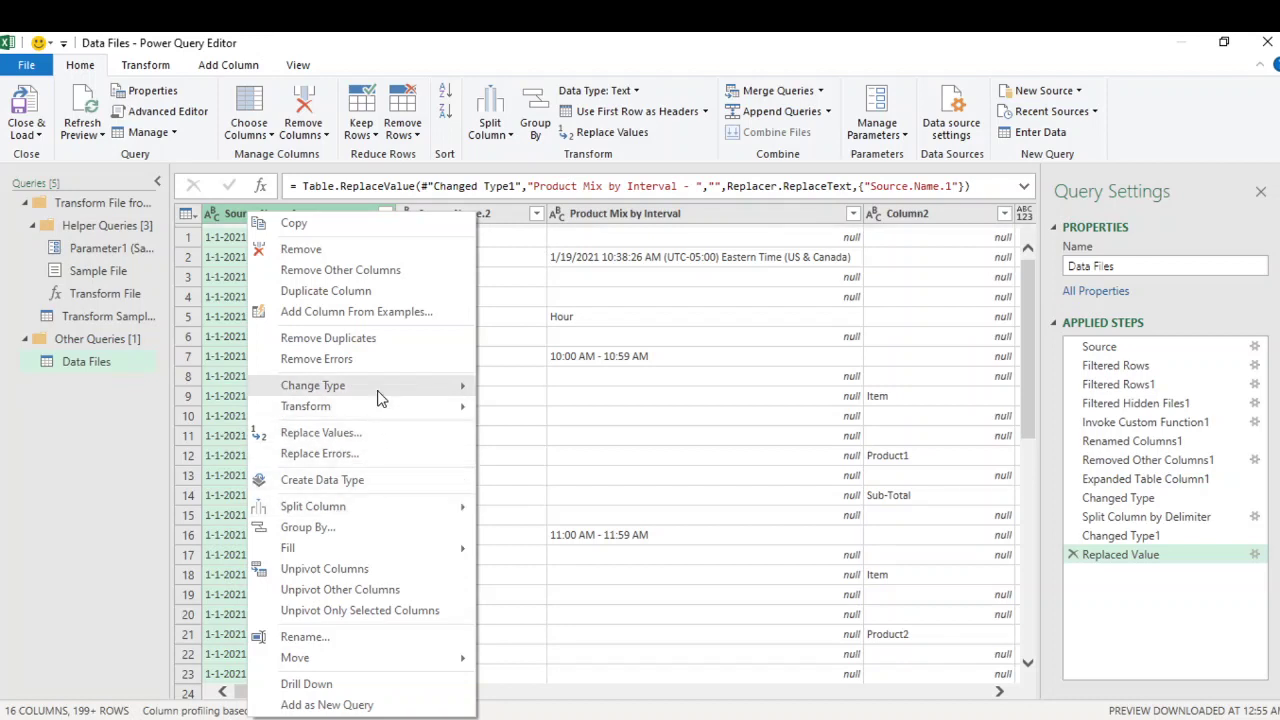
pyautogui.click(320, 432)
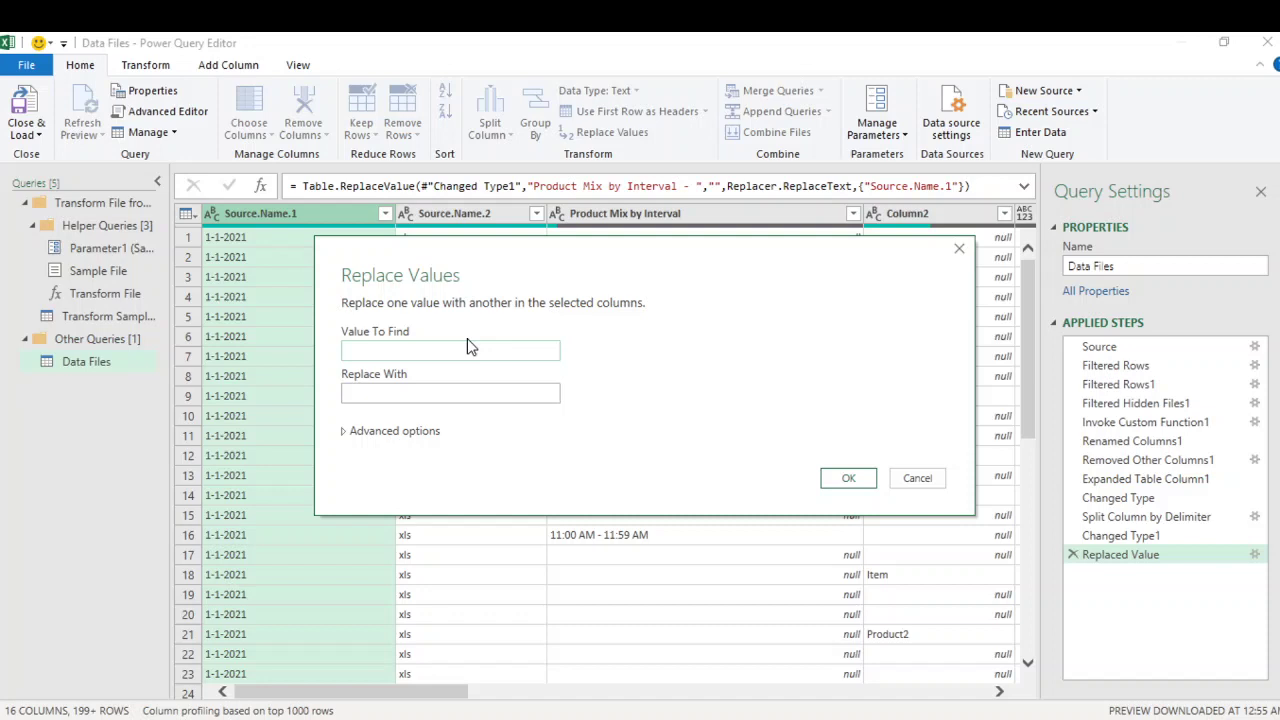
pyautogui.write('-')
pyautogui.press('Tab')
pyautogui.write('/')
pyautogui.click(847, 480)
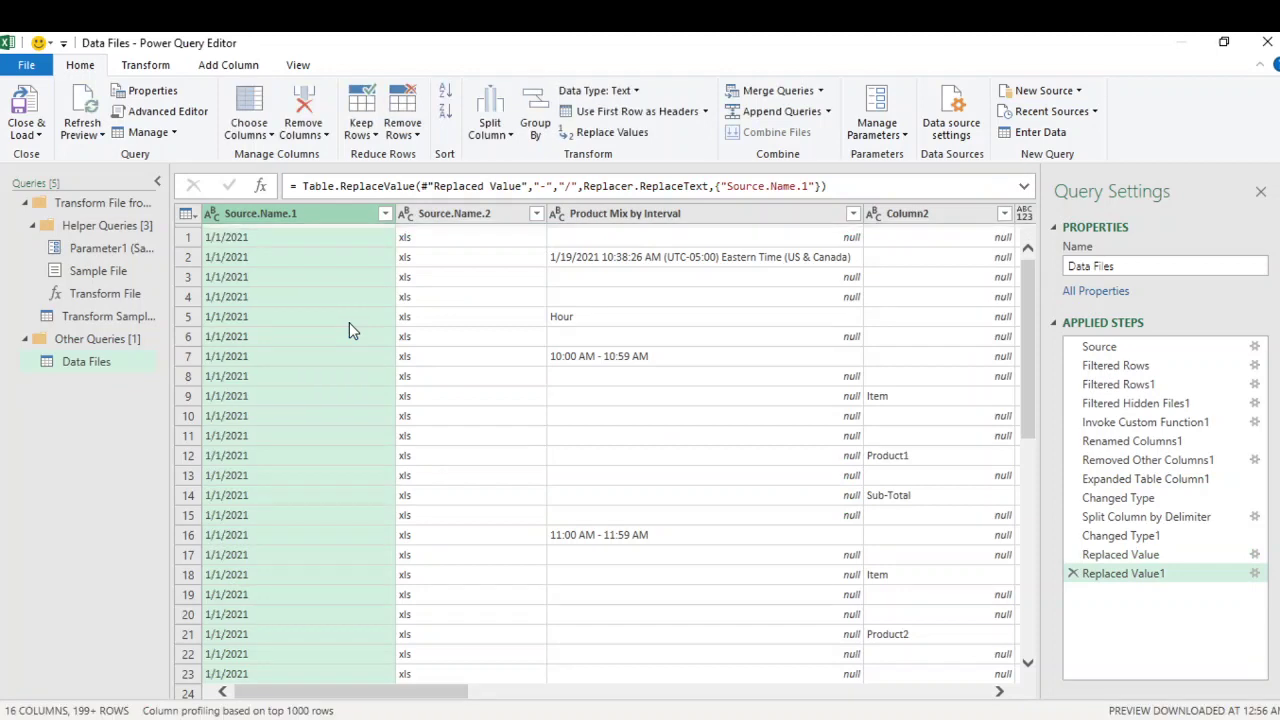
# Step: Change the Source.Name.1 column type to Date
pyautogui.click(212, 213)
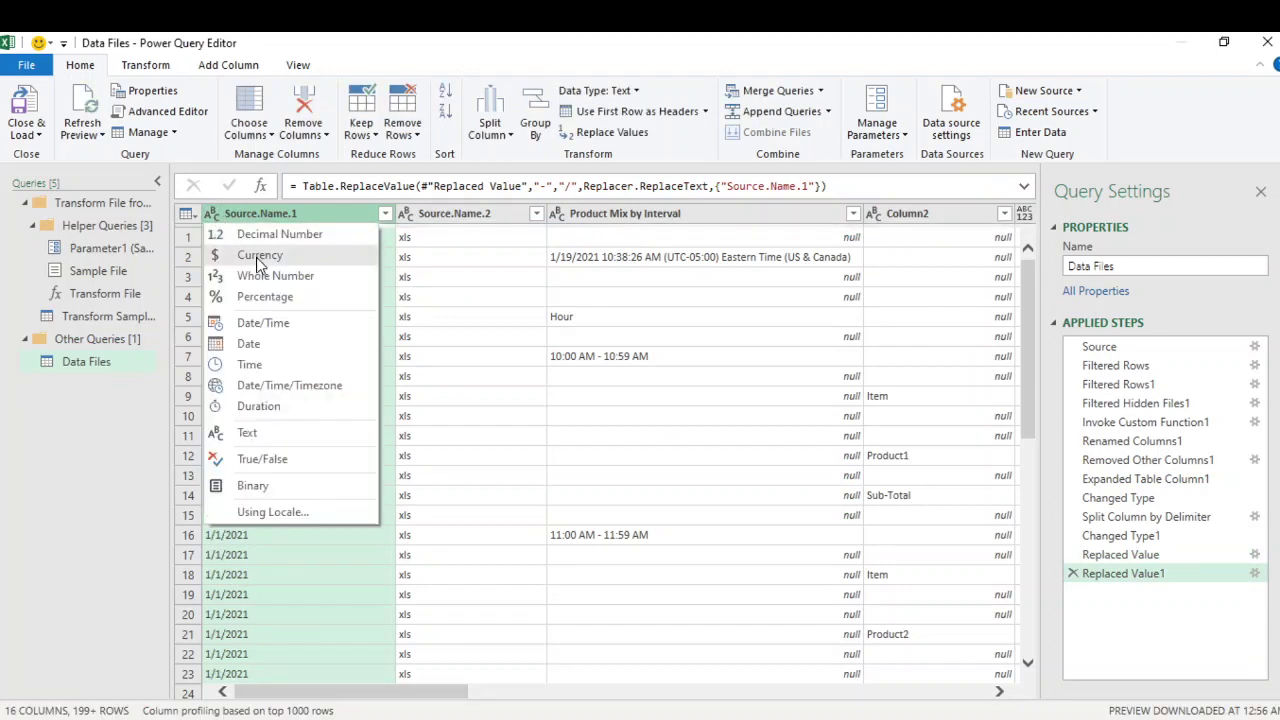
pyautogui.click(307, 346)
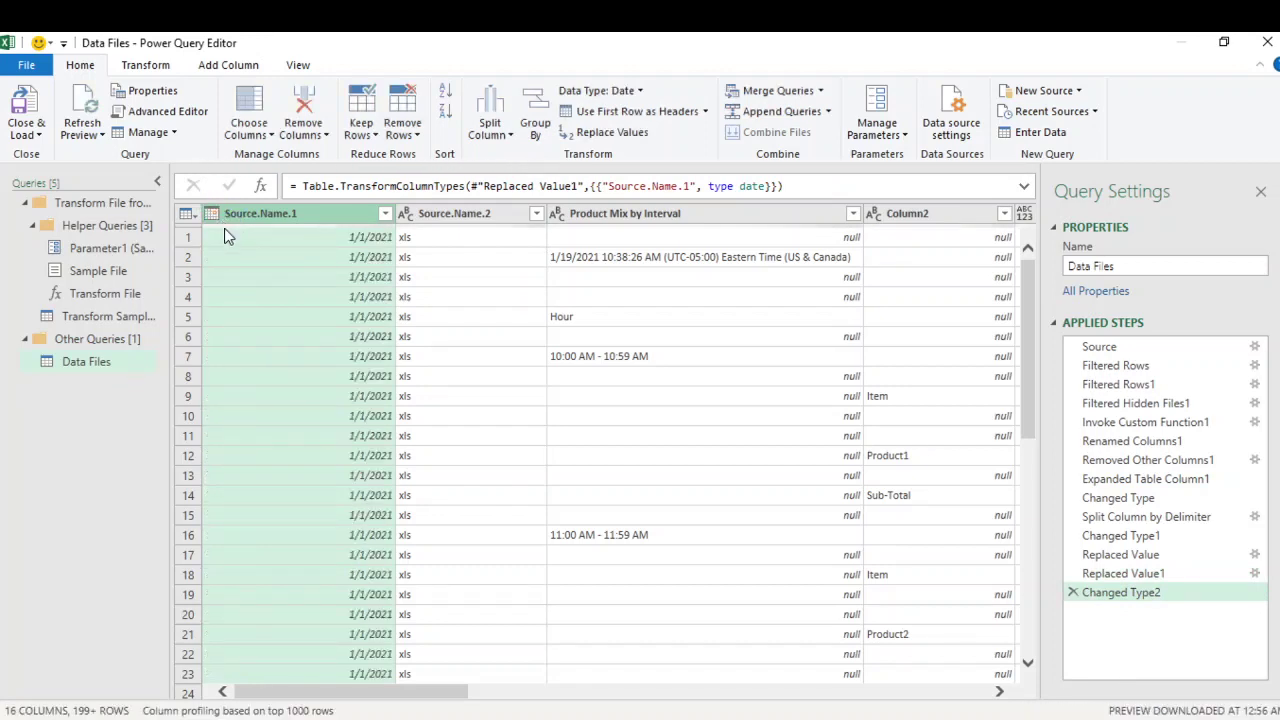
pyautogui.click(627, 94)
pyautogui.click(710, 77)
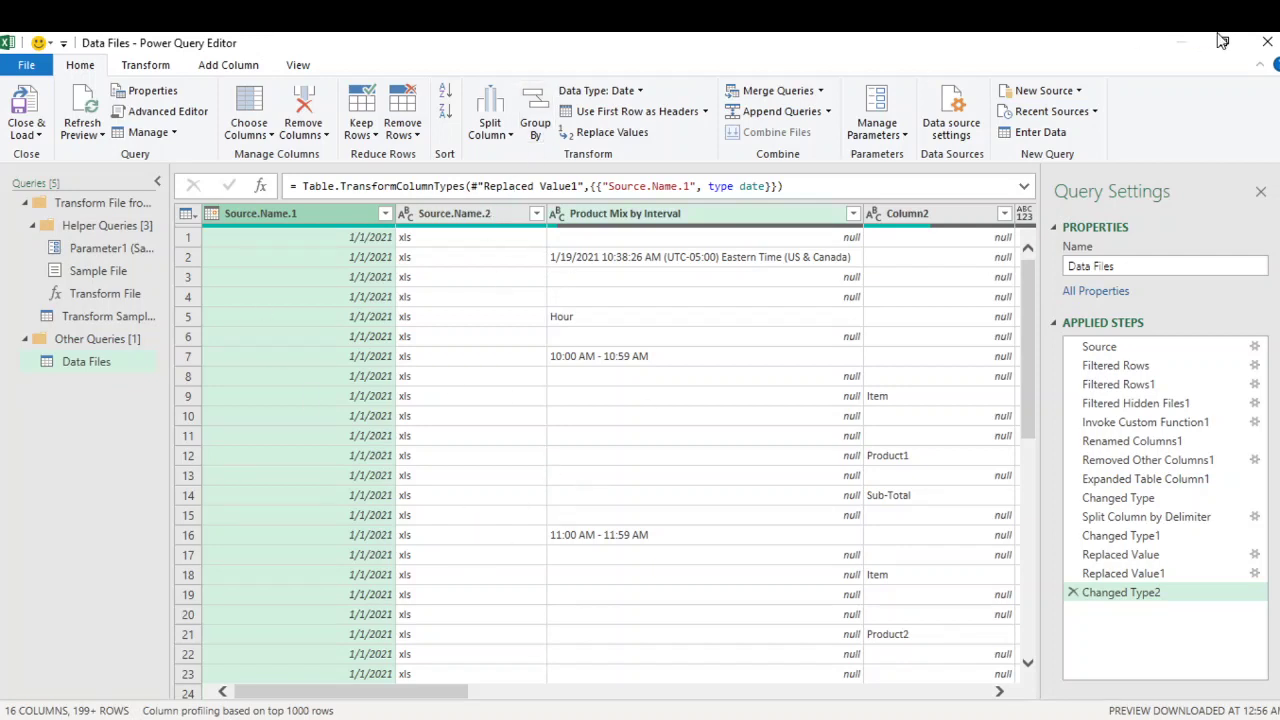
# Step: Remove the top 6 rows from the combined table
pyautogui.click(672, 214)
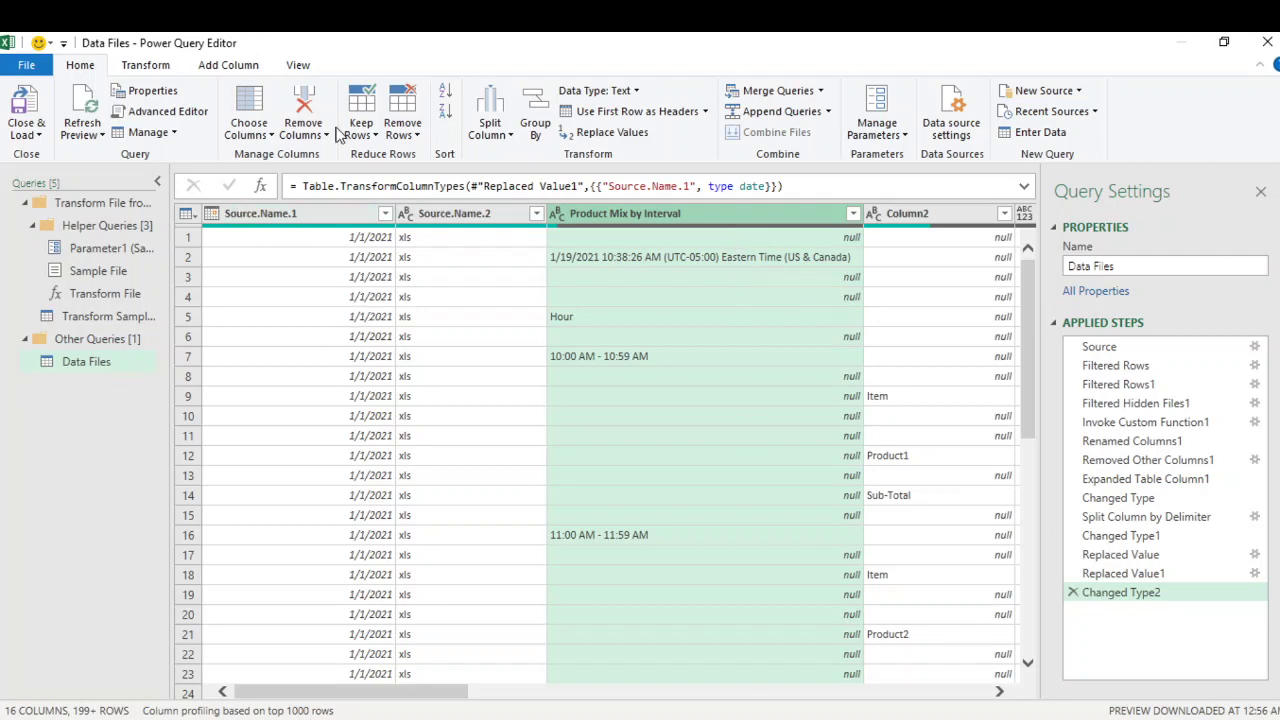
pyautogui.click(303, 130)
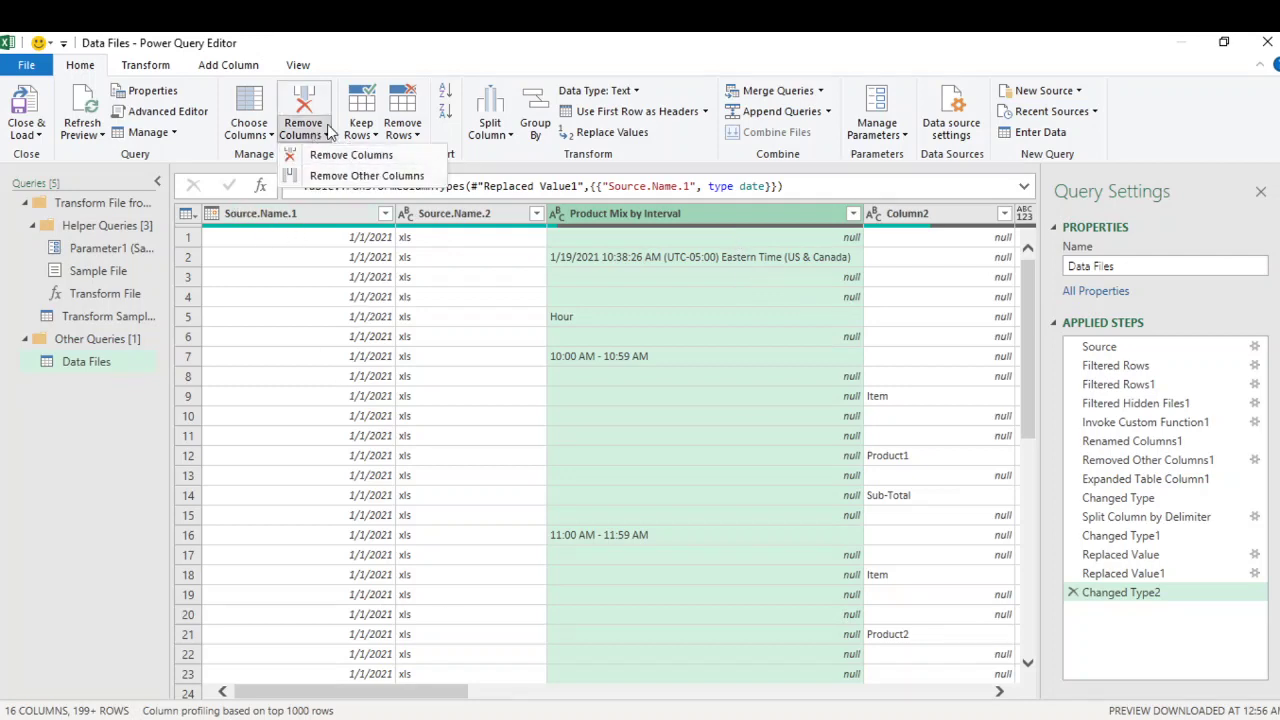
pyautogui.click(410, 130)
pyautogui.click(431, 154)
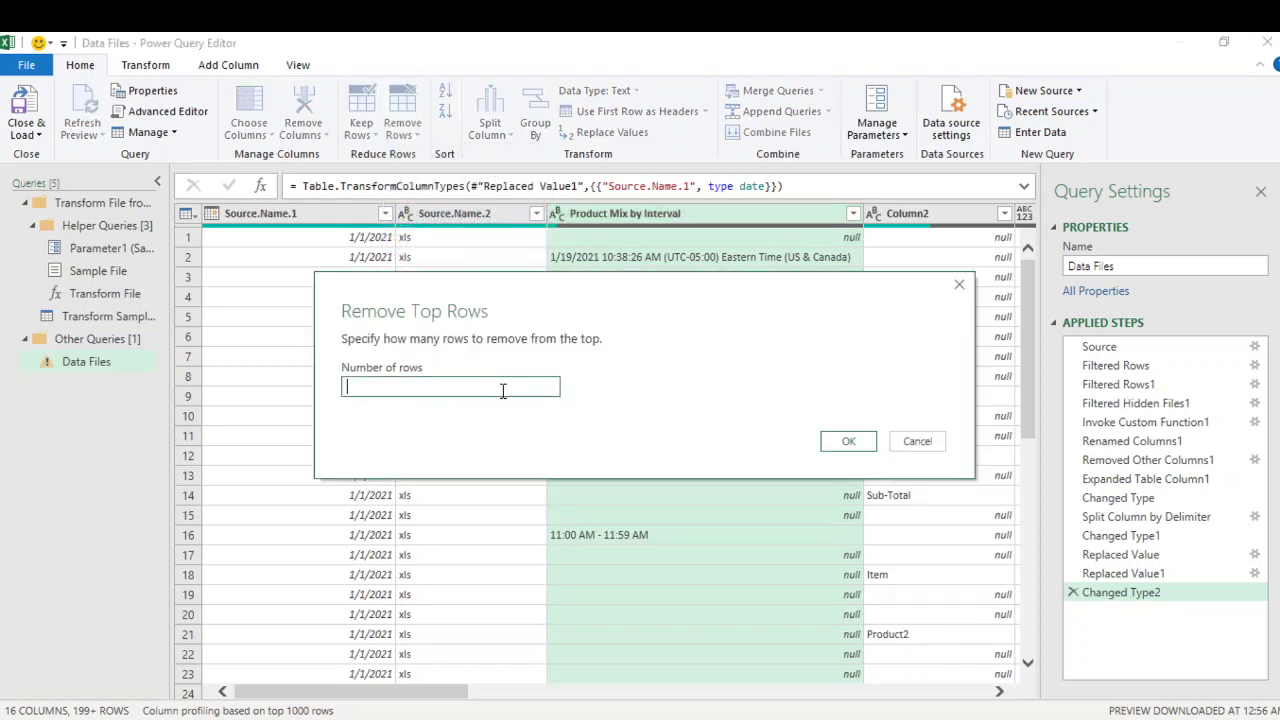
pyautogui.click(866, 444)
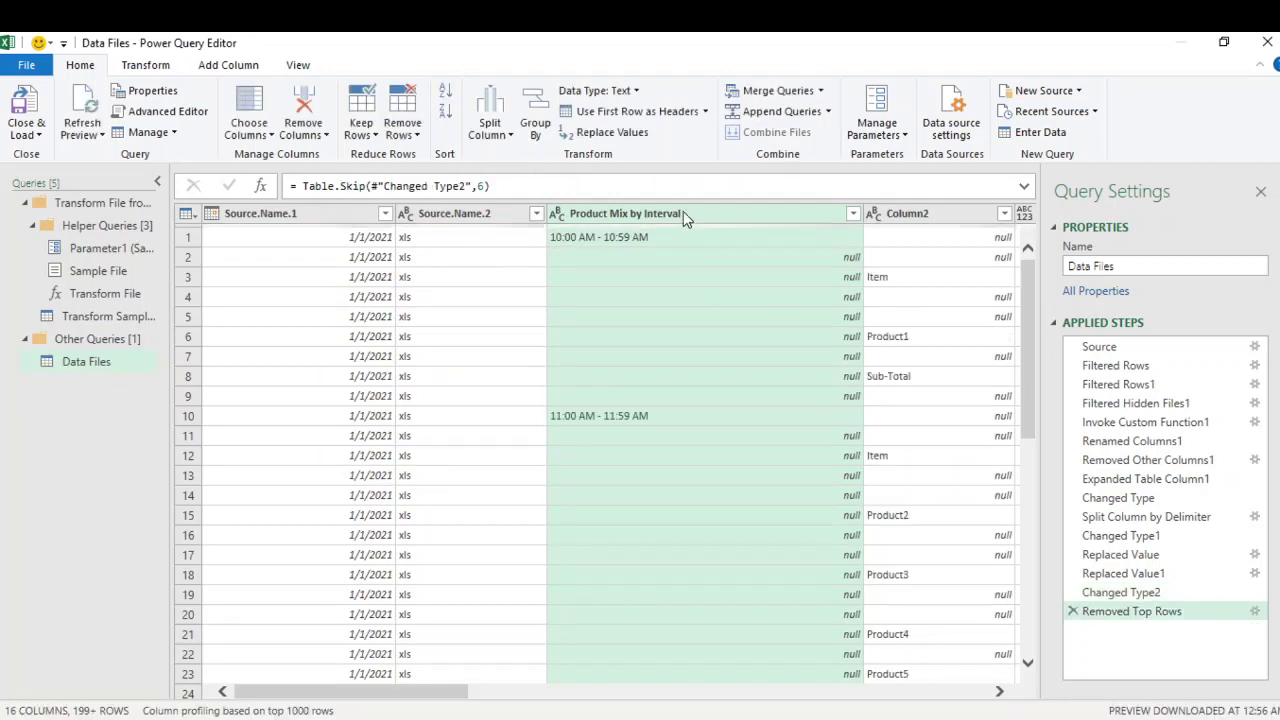
# Step: Fill the Product Mix by Interval column down so every row has its interval
pyautogui.rightClick(683, 211)
pyautogui.click(639, 234)
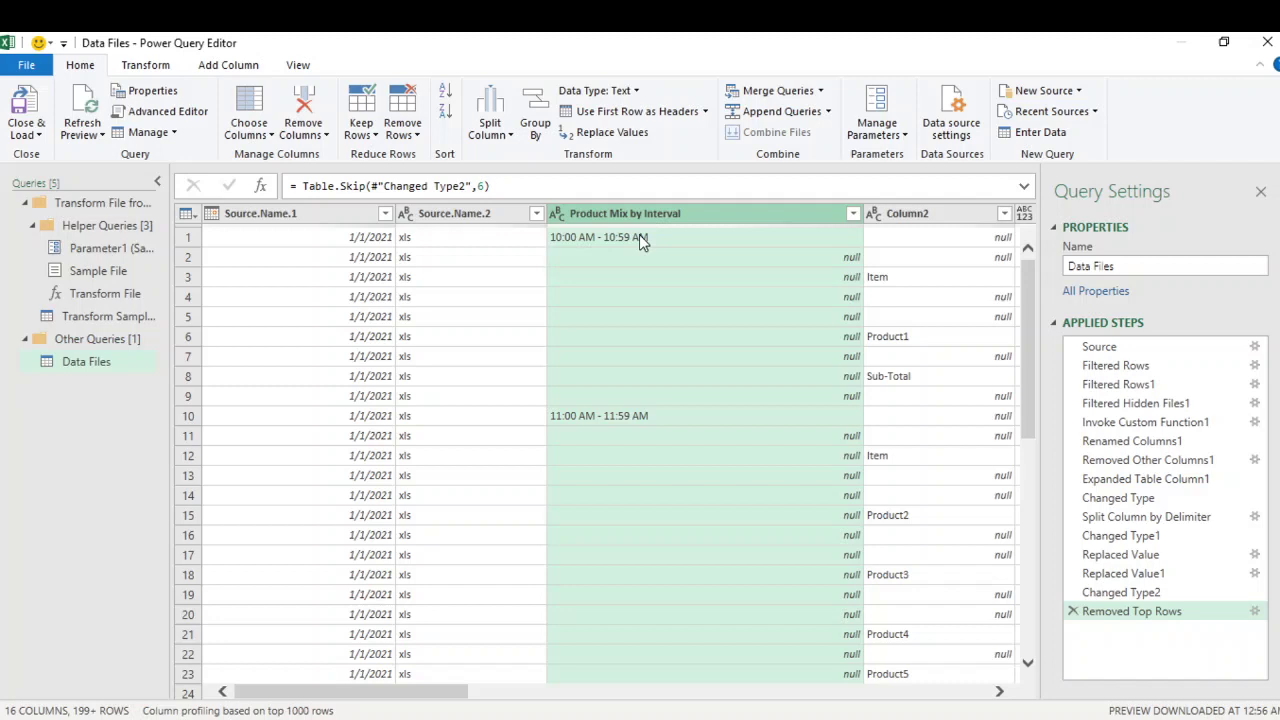
pyautogui.rightClick(708, 219)
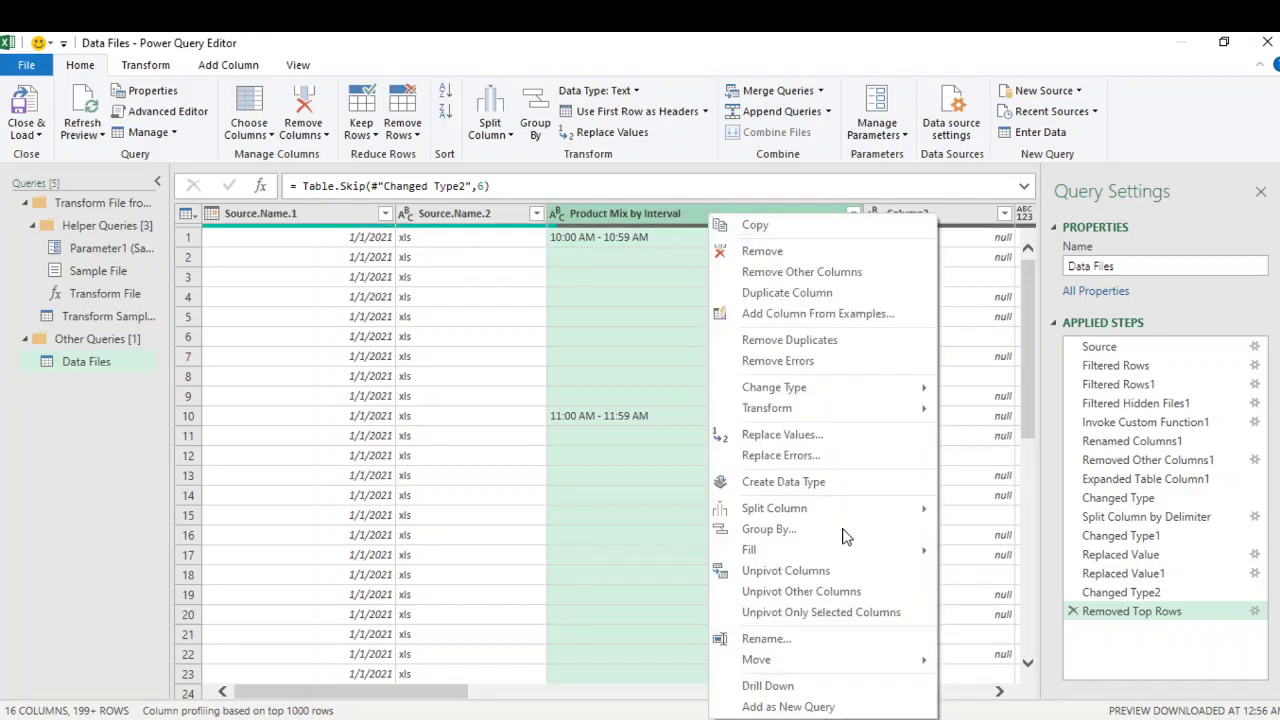
pyautogui.moveTo(843, 550)
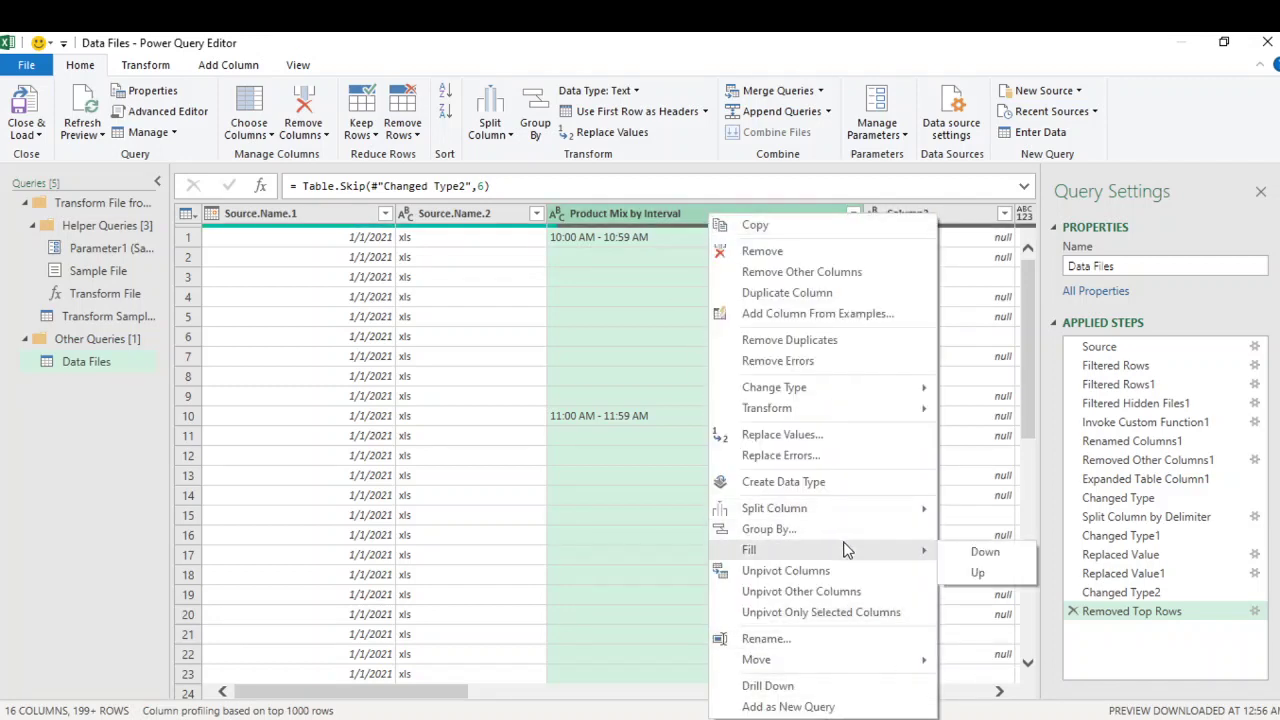
pyautogui.click(985, 552)
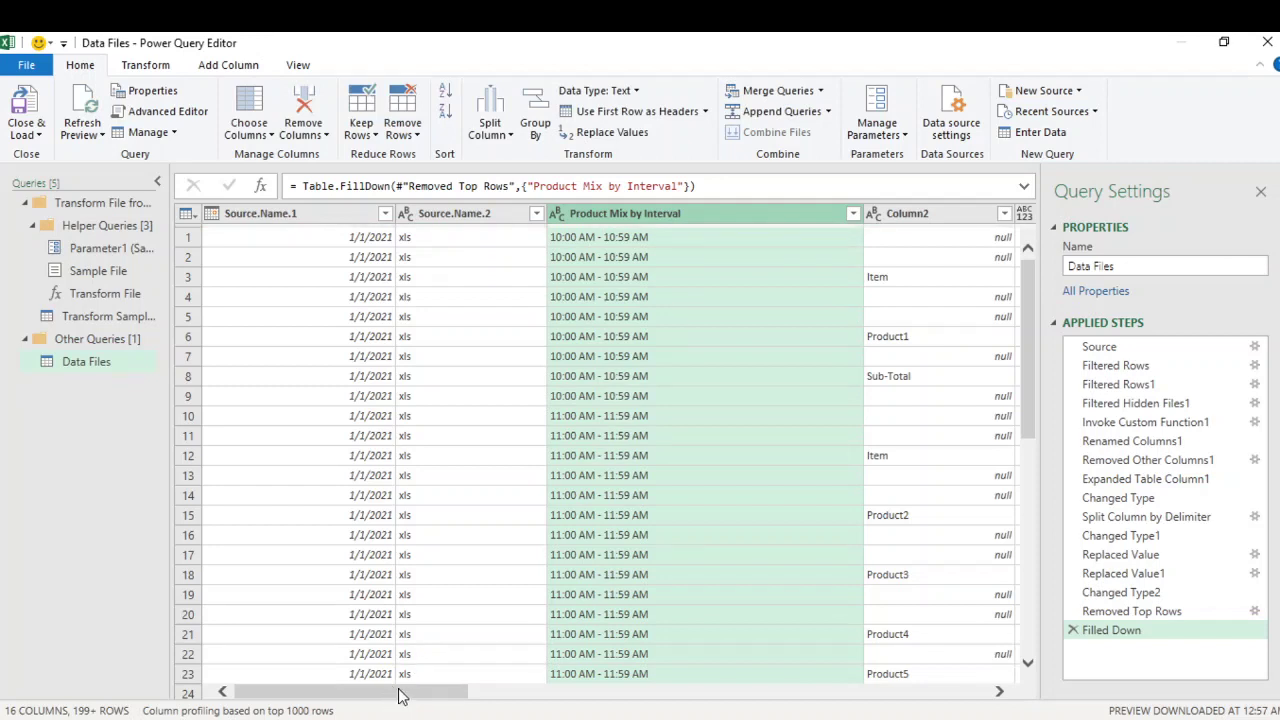
pyautogui.moveTo(400, 694); pyautogui.dragTo(549, 690)
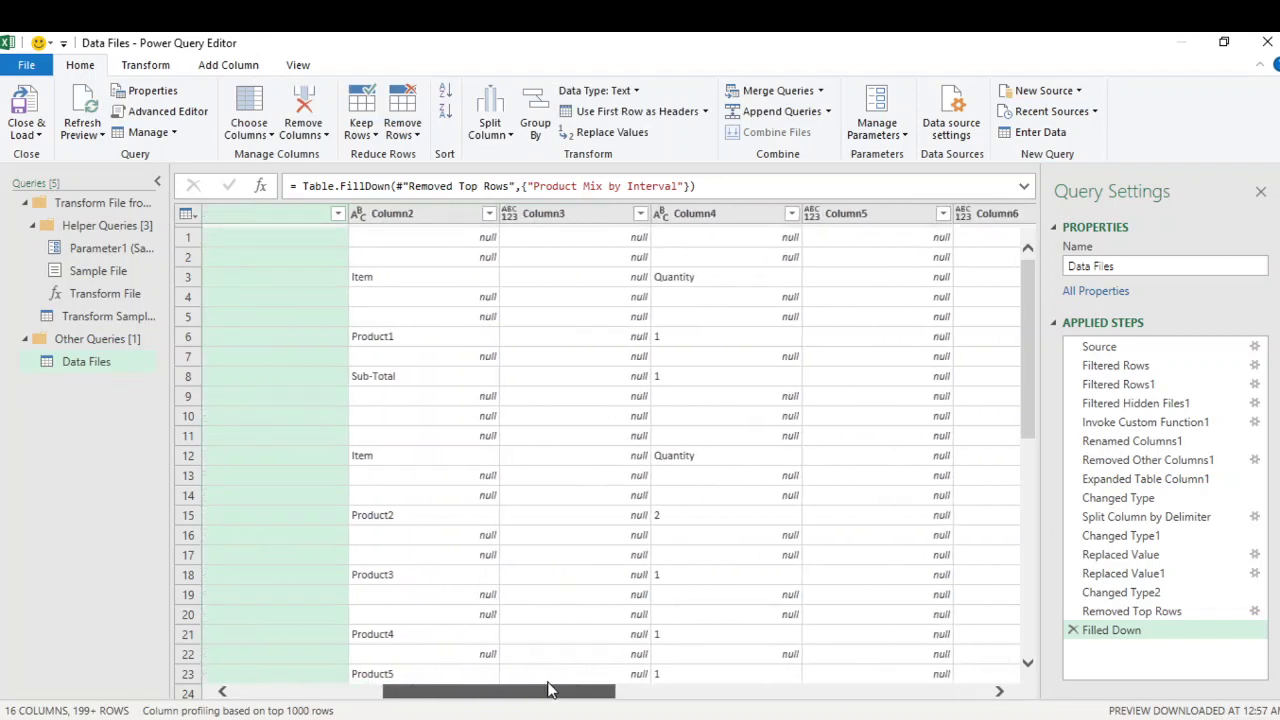
# Step: Filter Column2 to exclude (null), Item and Sub-Total rows, leaving only product rows
pyautogui.click(452, 216)
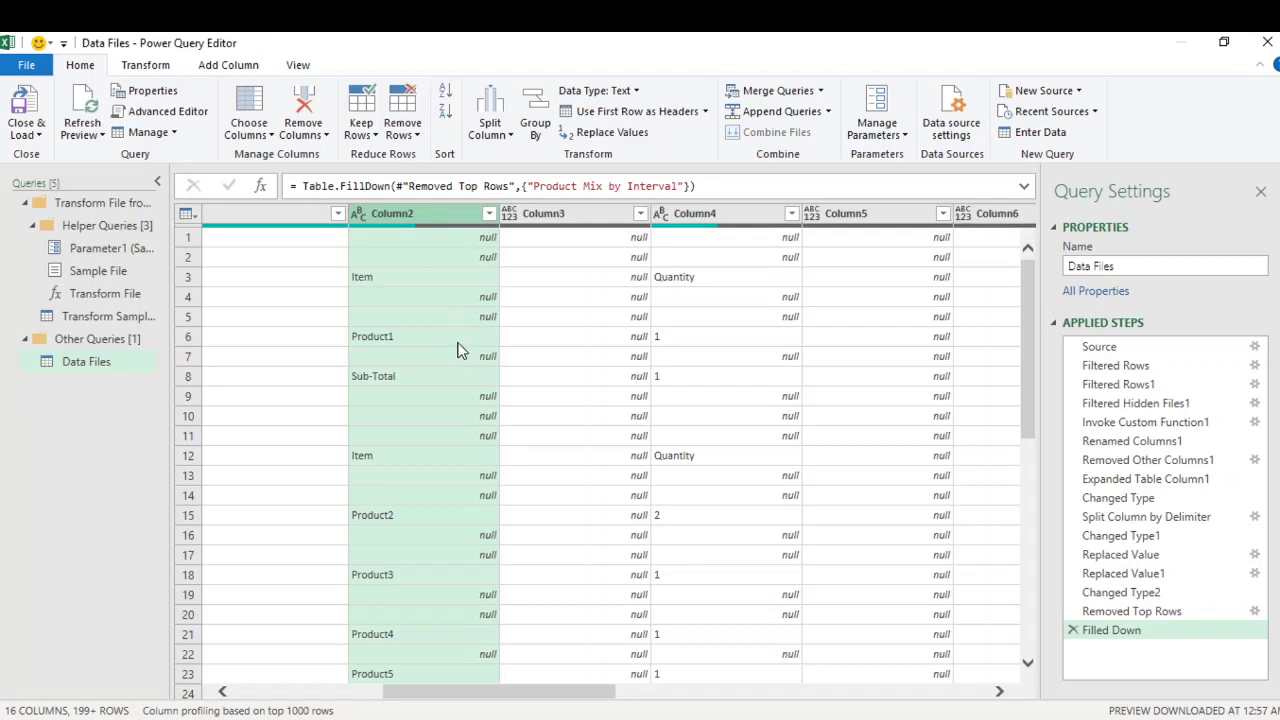
pyautogui.click(489, 214)
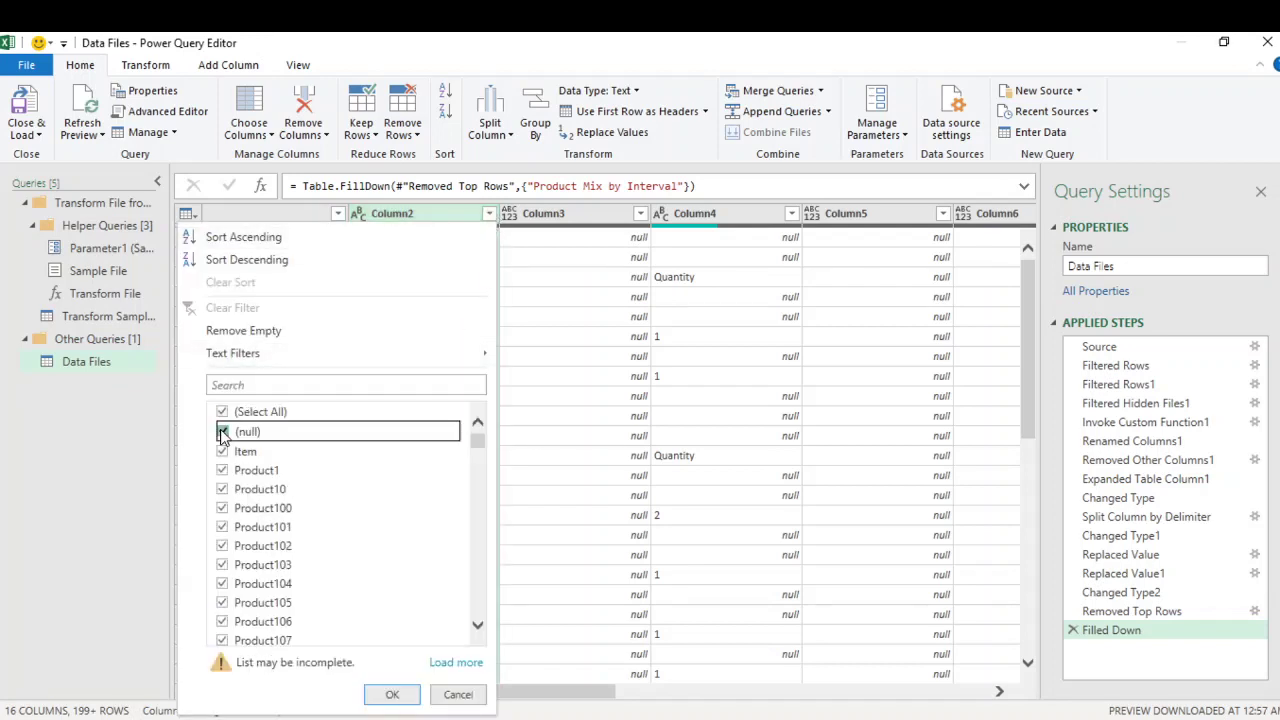
pyautogui.click(223, 432)
pyautogui.click(223, 451)
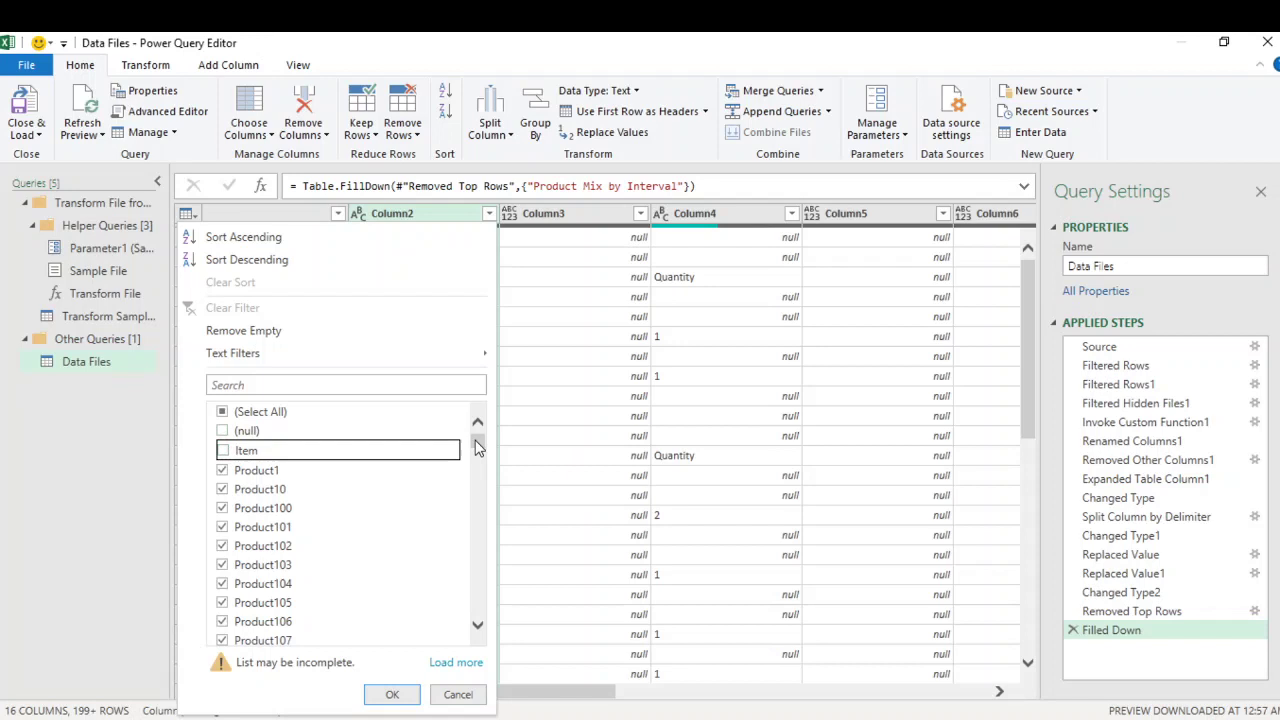
pyautogui.moveTo(477, 448); pyautogui.dragTo(480, 618)
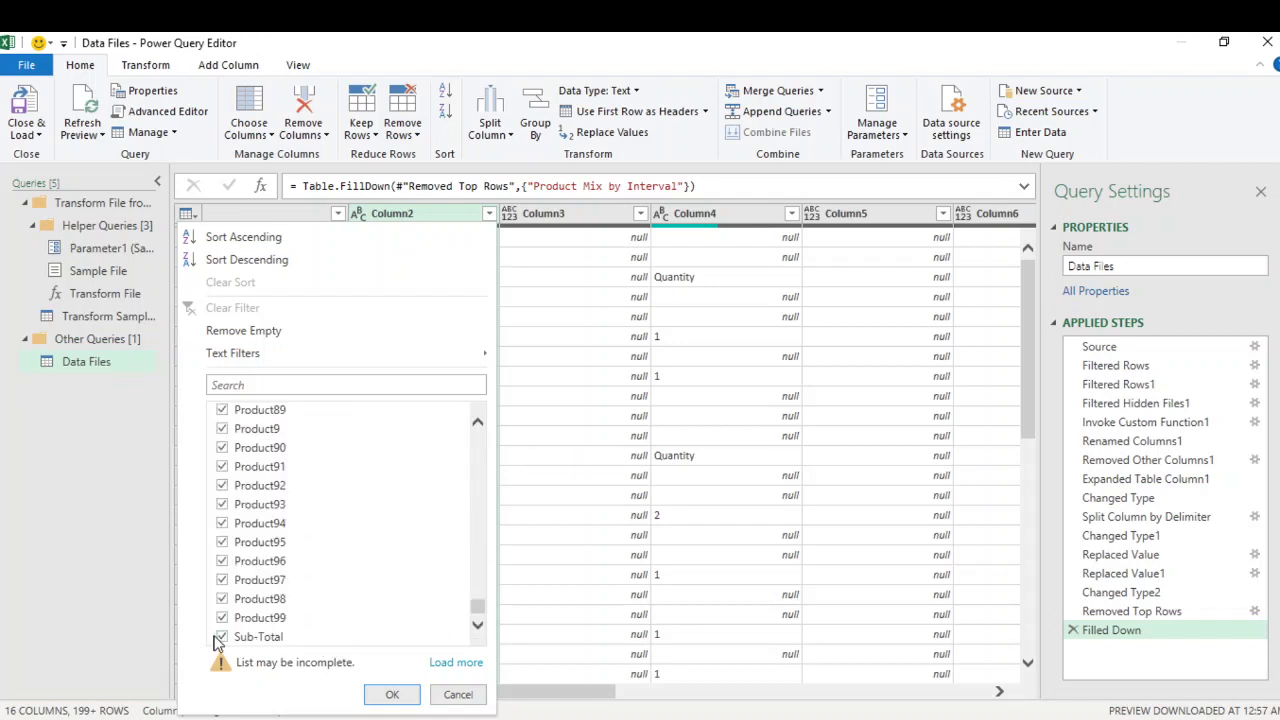
pyautogui.click(222, 637)
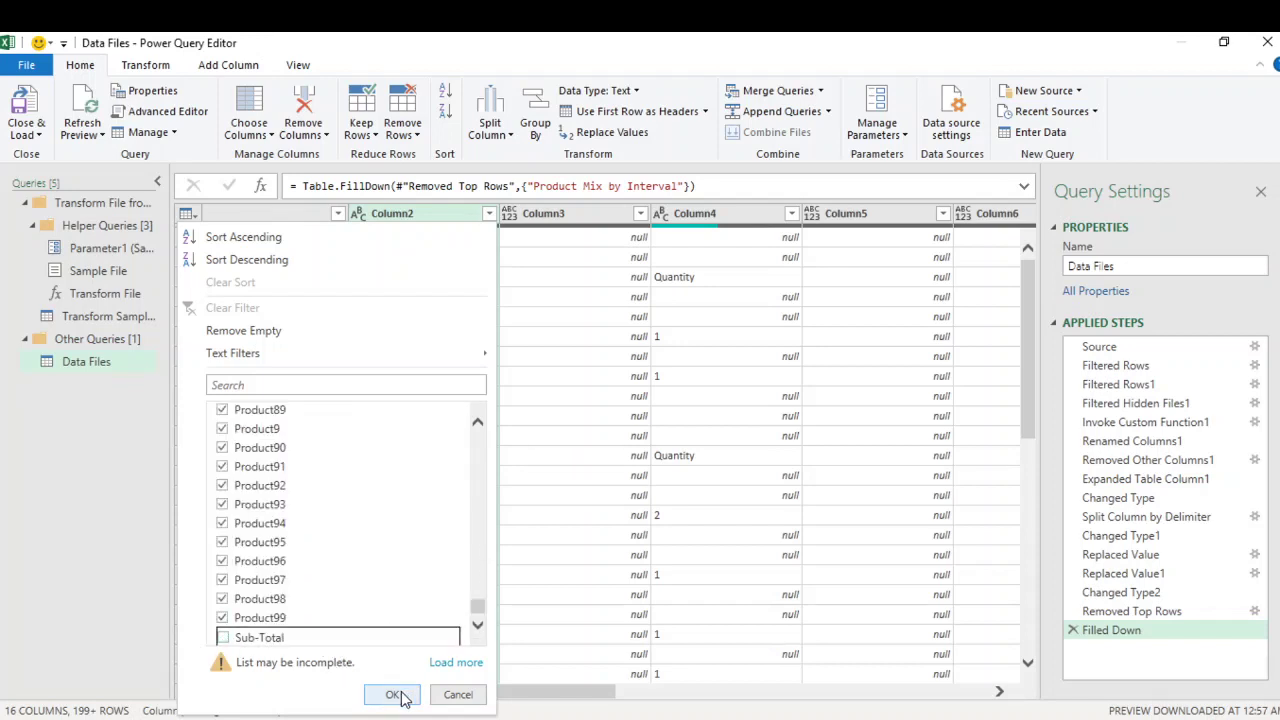
pyautogui.click(394, 695)
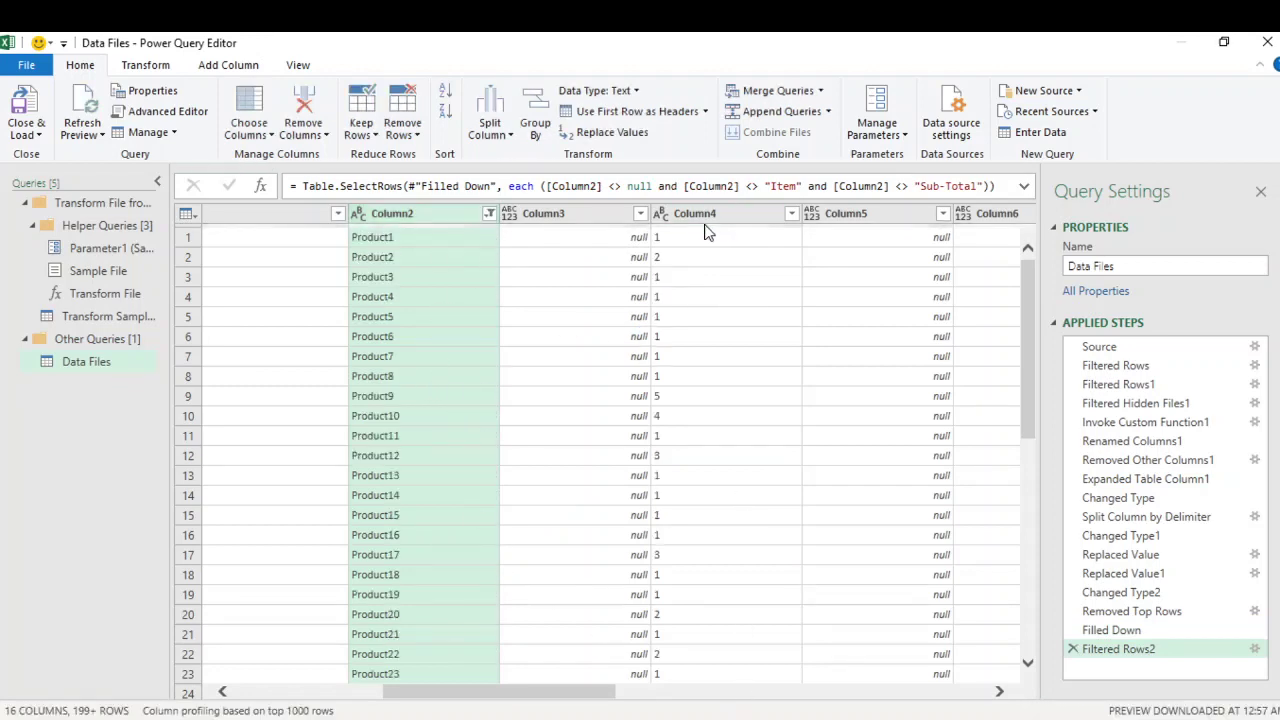
# Step: Select Source.Name.1 and Product Mix by Interval as the first columns to keep
pyautogui.click(660, 217)
pyautogui.click(660, 217)
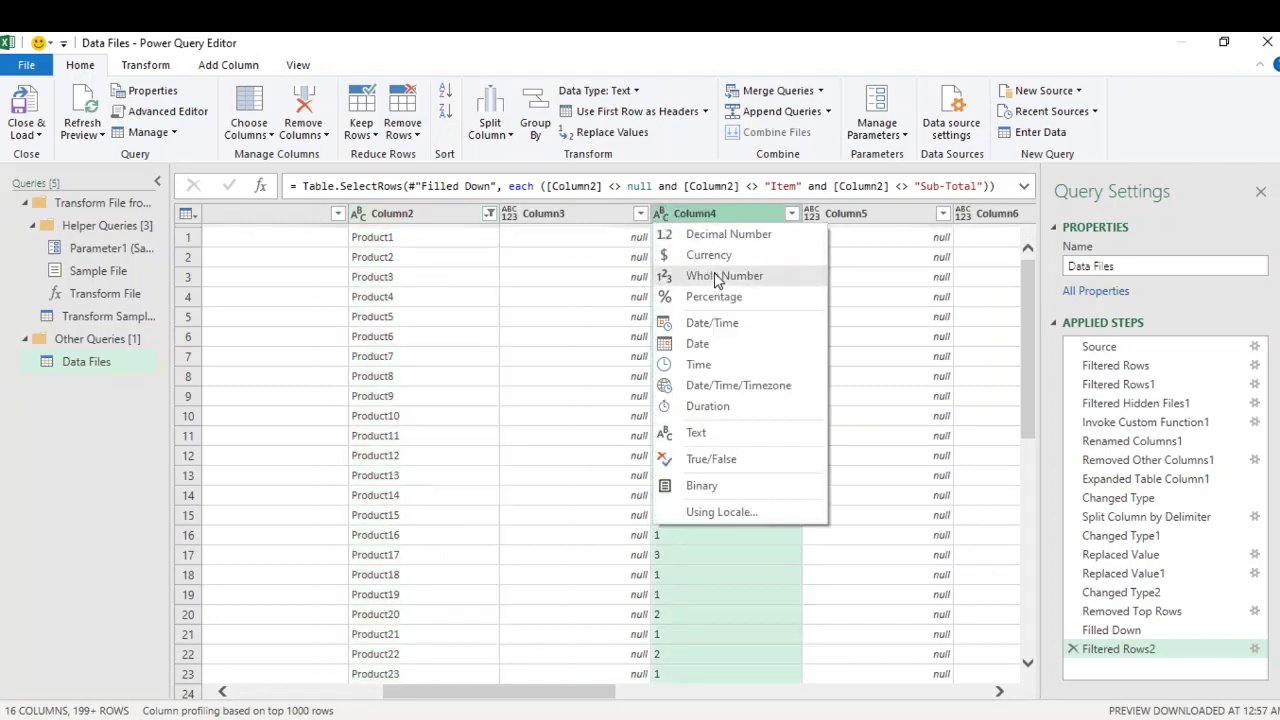
pyautogui.click(711, 213)
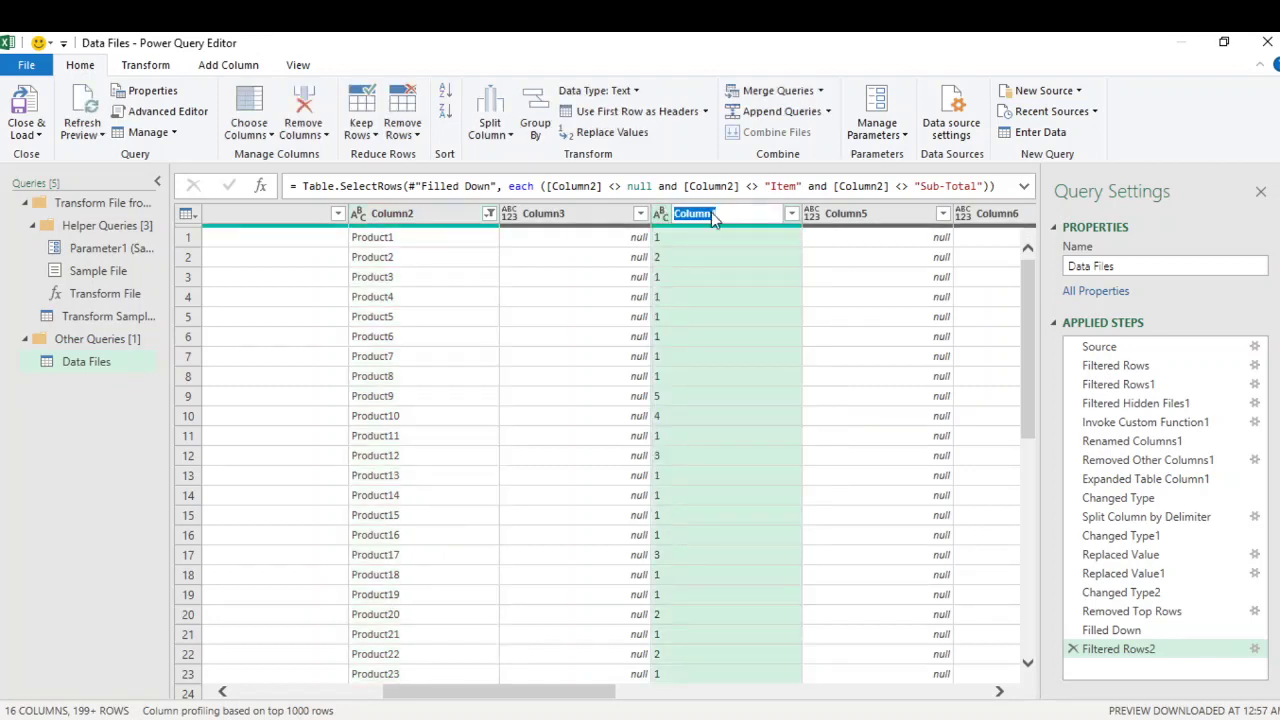
pyautogui.moveTo(567, 696); pyautogui.dragTo(420, 680)
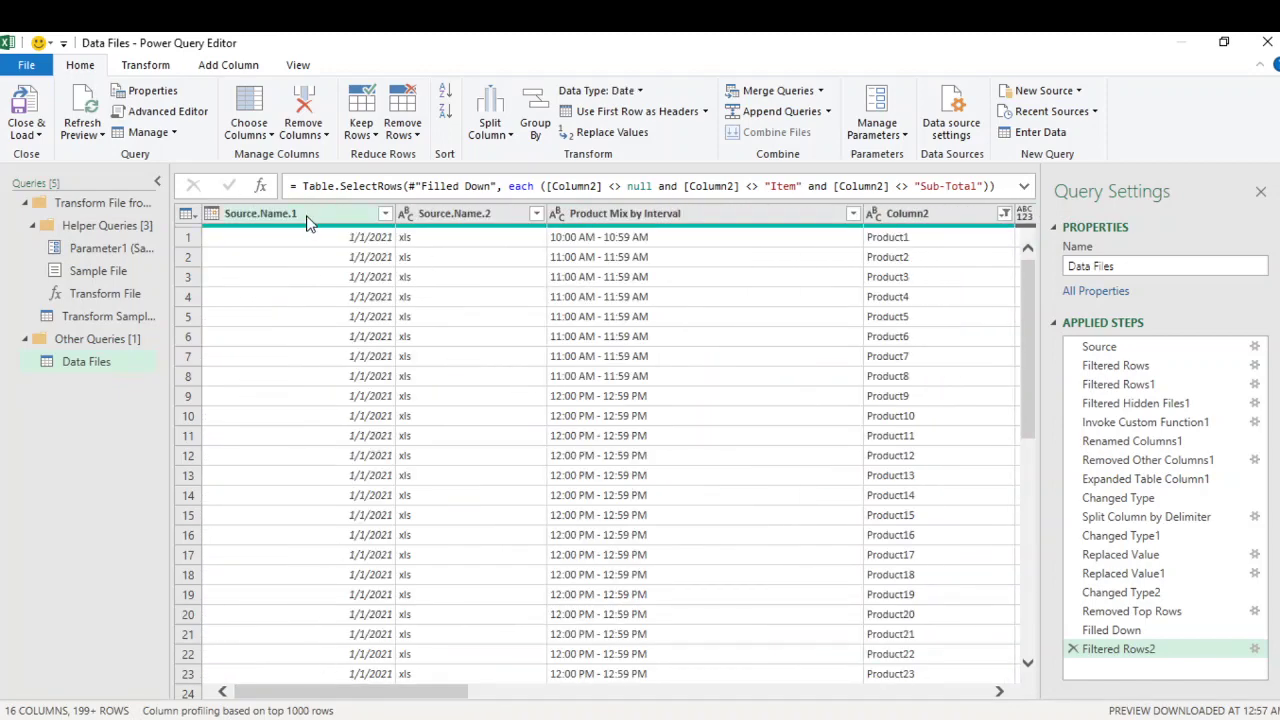
pyautogui.click(308, 218)
pyautogui.keyDown('ctrl'); pyautogui.click(728, 213); pyautogui.keyUp('ctrl')
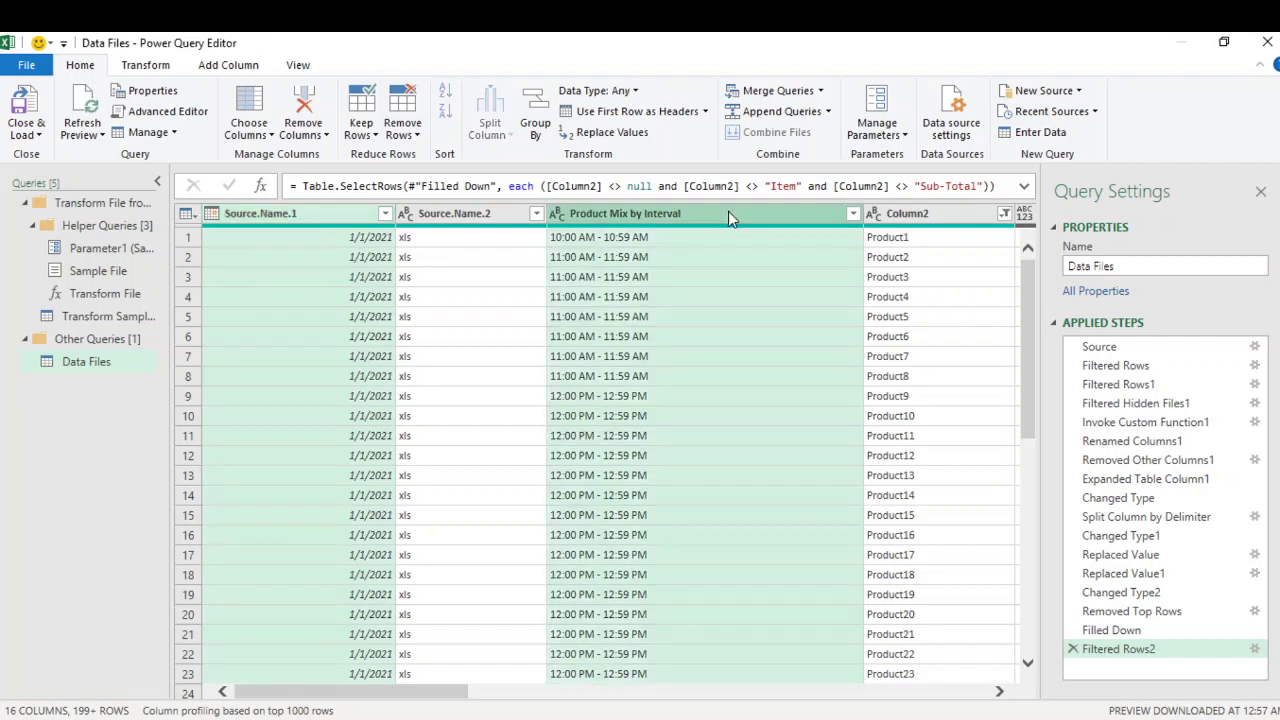
pyautogui.click(477, 216)
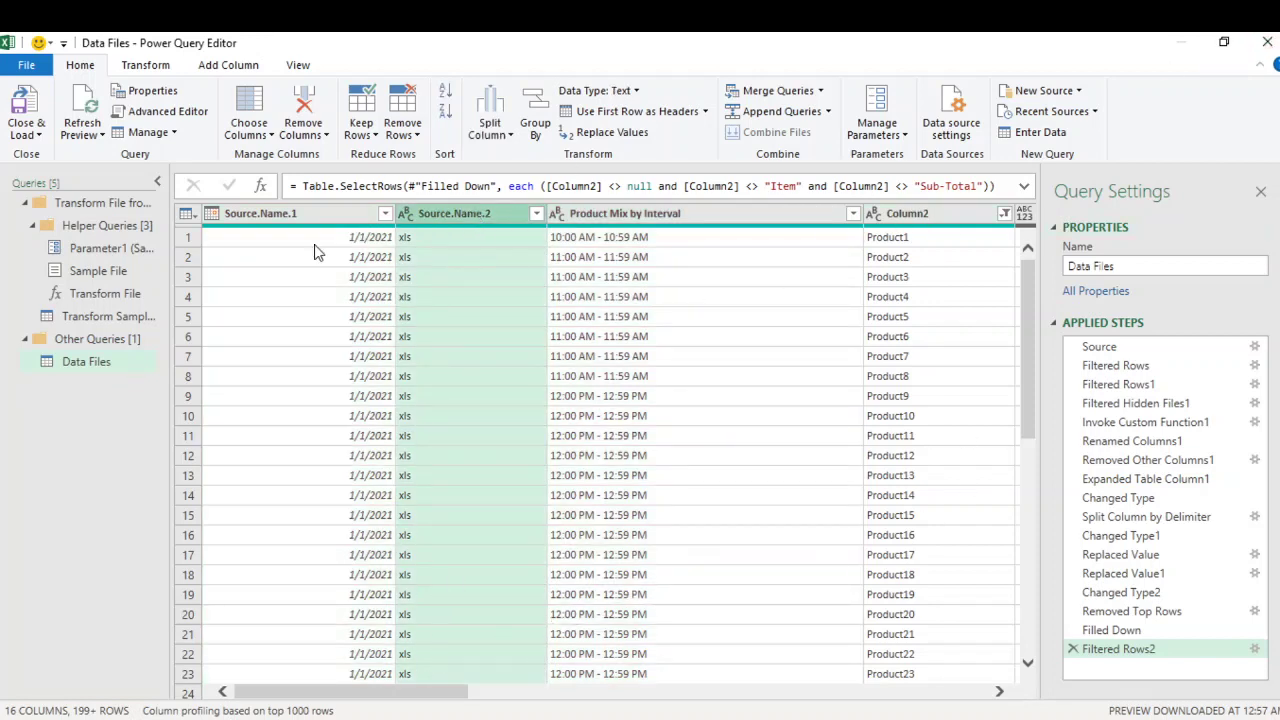
pyautogui.click(326, 216)
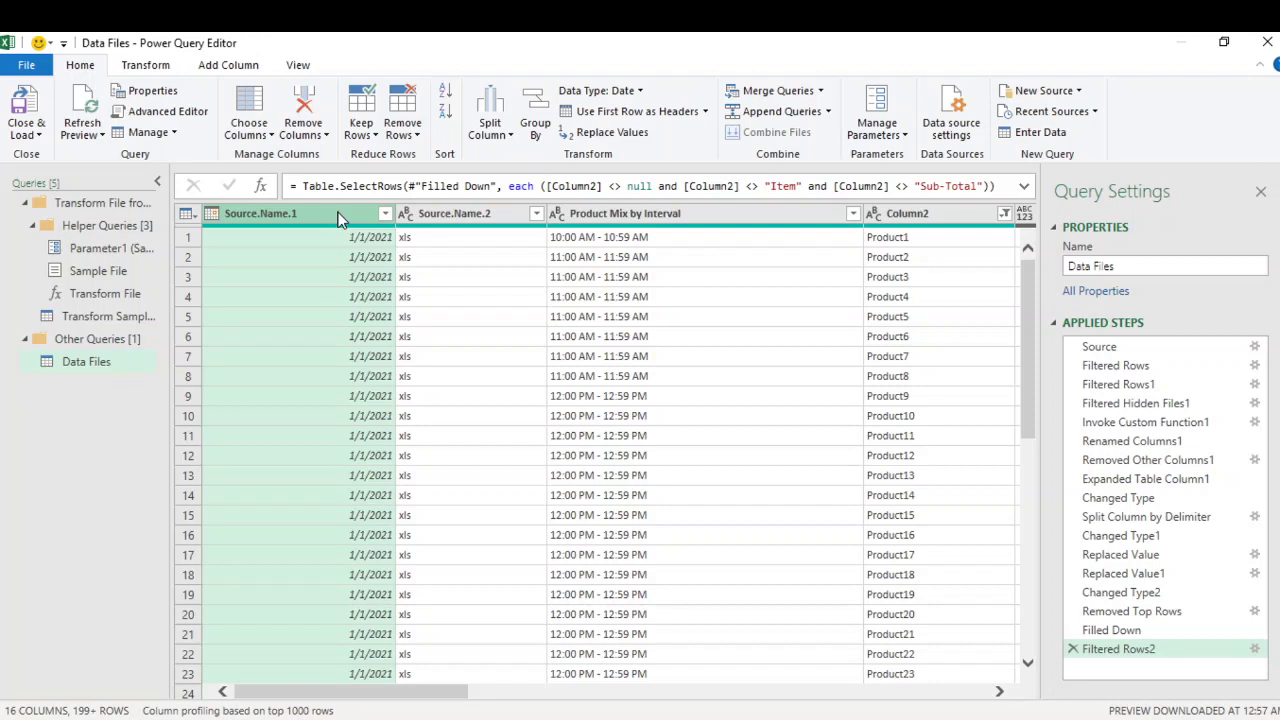
pyautogui.keyDown('ctrl'); pyautogui.click(760, 216); pyautogui.keyUp('ctrl')
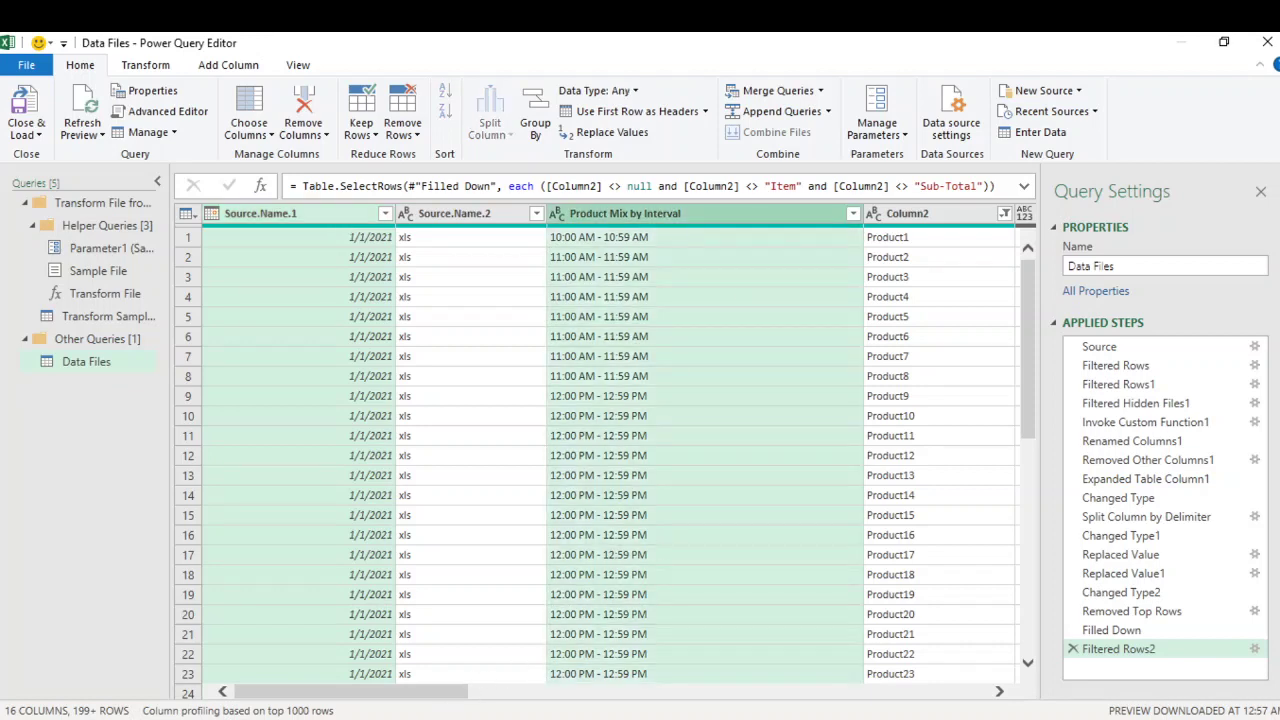
pyautogui.moveTo(421, 700); pyautogui.dragTo(573, 688)
# Step: Add Column2, Column4, Column7, Column12 and Column14 to the selection and remove all other columns
pyautogui.keyDown('ctrl'); pyautogui.click(439, 220); pyautogui.keyUp('ctrl')
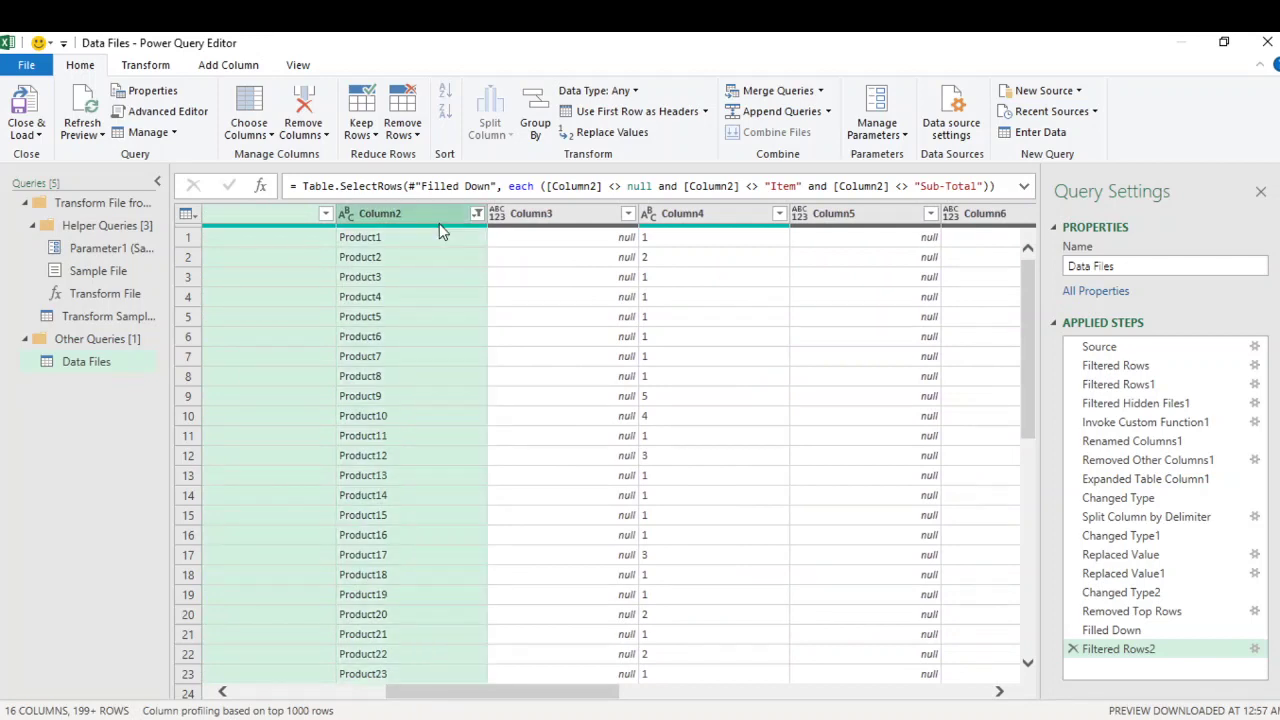
pyautogui.keyDown('ctrl'); pyautogui.click(722, 213); pyautogui.keyUp('ctrl')
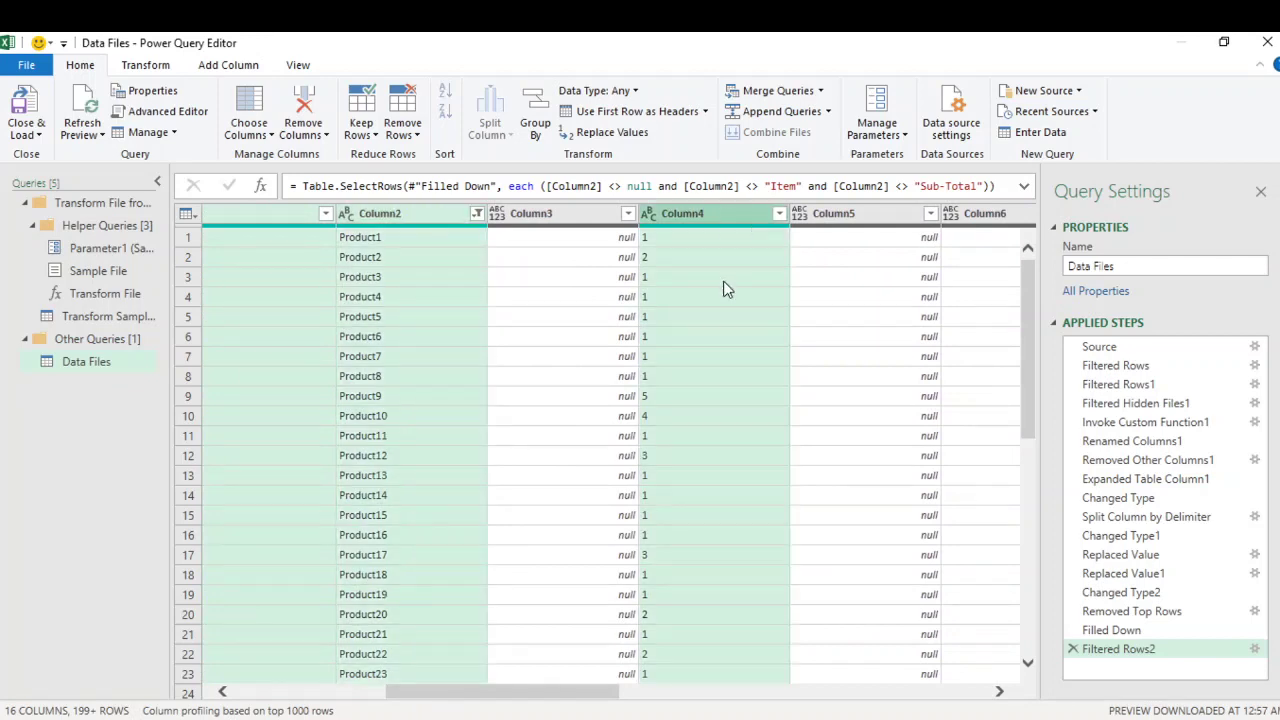
pyautogui.moveTo(566, 698); pyautogui.dragTo(726, 697)
pyautogui.keyDown('ctrl'); pyautogui.click(632, 217); pyautogui.keyUp('ctrl')
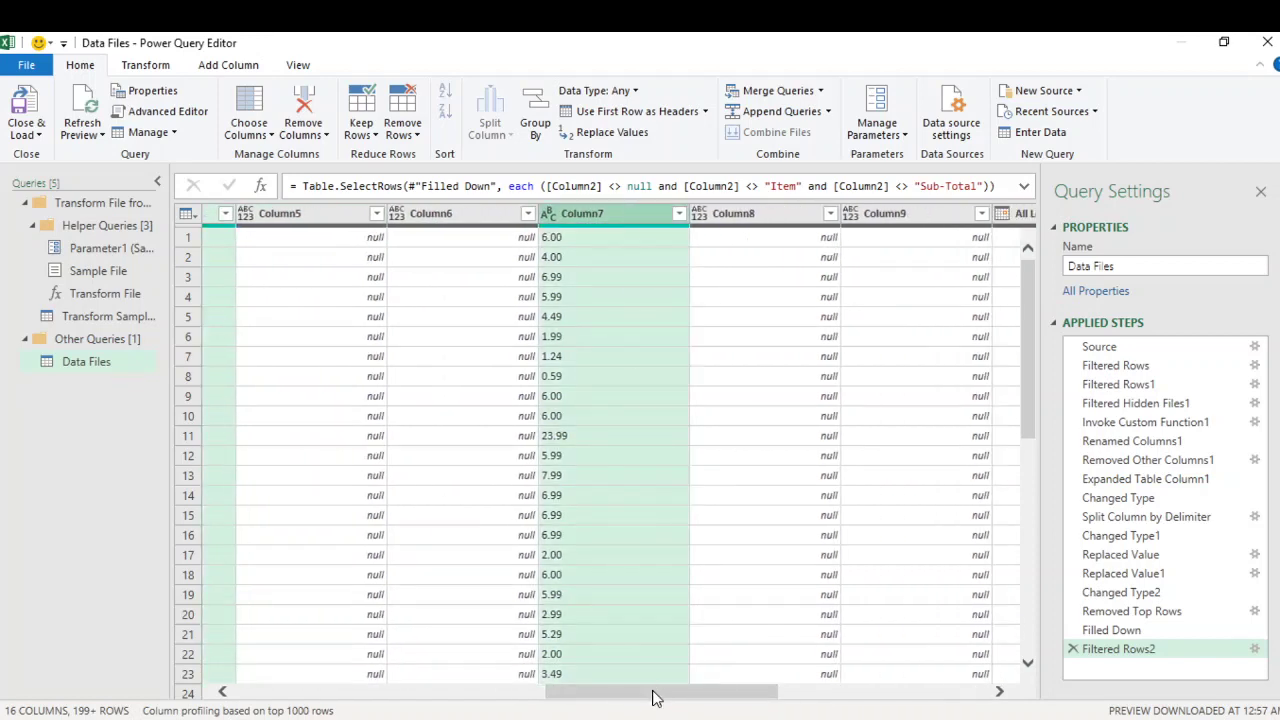
pyautogui.moveTo(655, 697); pyautogui.dragTo(857, 693)
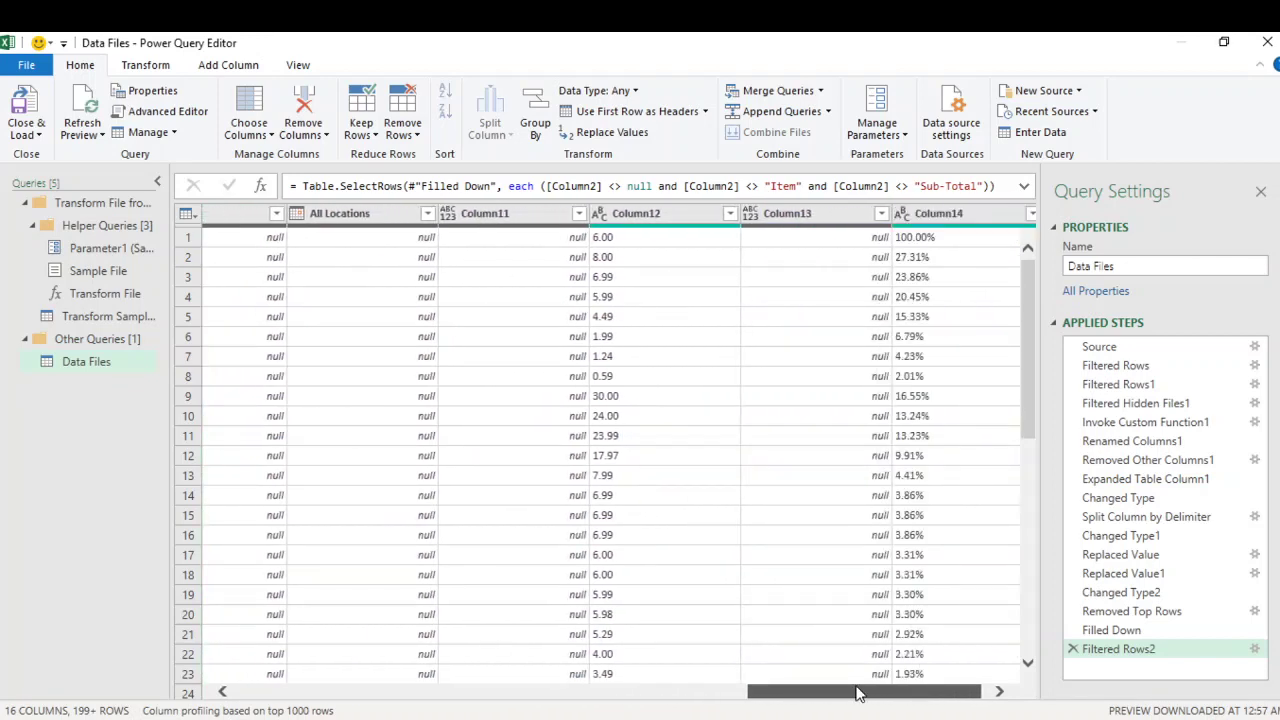
pyautogui.moveTo(857, 693); pyautogui.dragTo(888, 702)
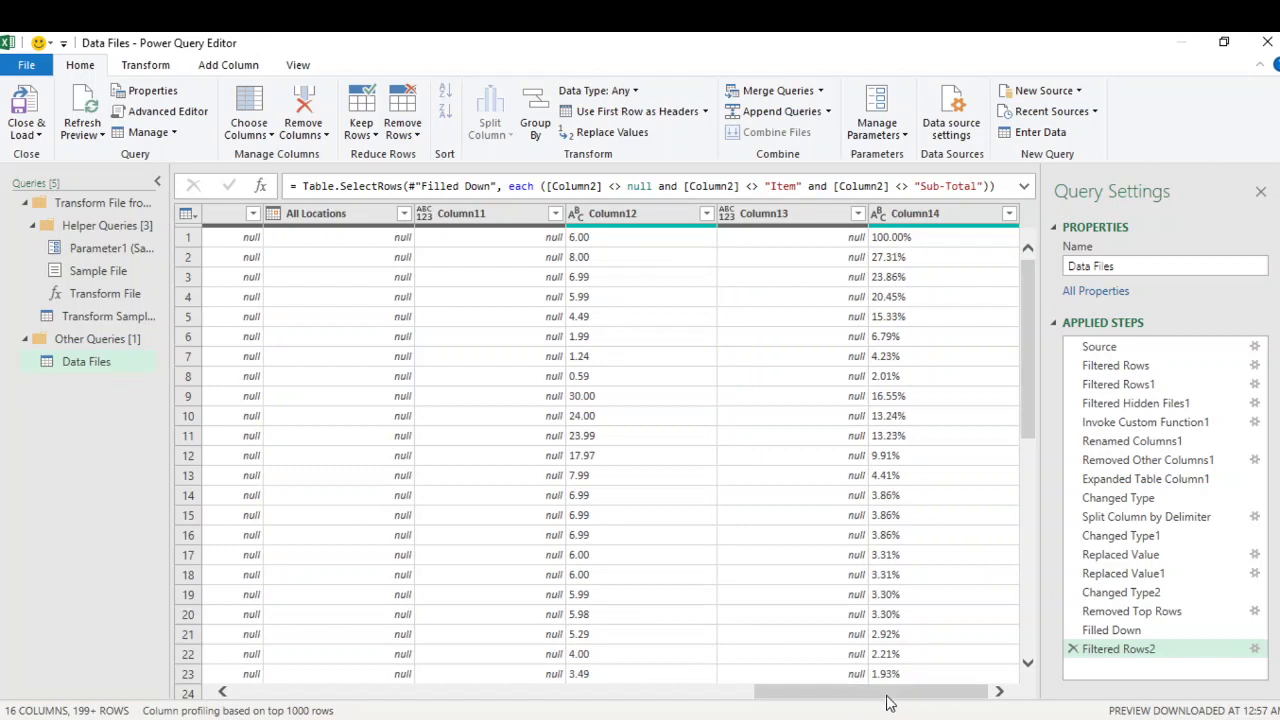
pyautogui.click(656, 209)
pyautogui.keyDown('ctrl'); pyautogui.click(966, 215); pyautogui.keyUp('ctrl')
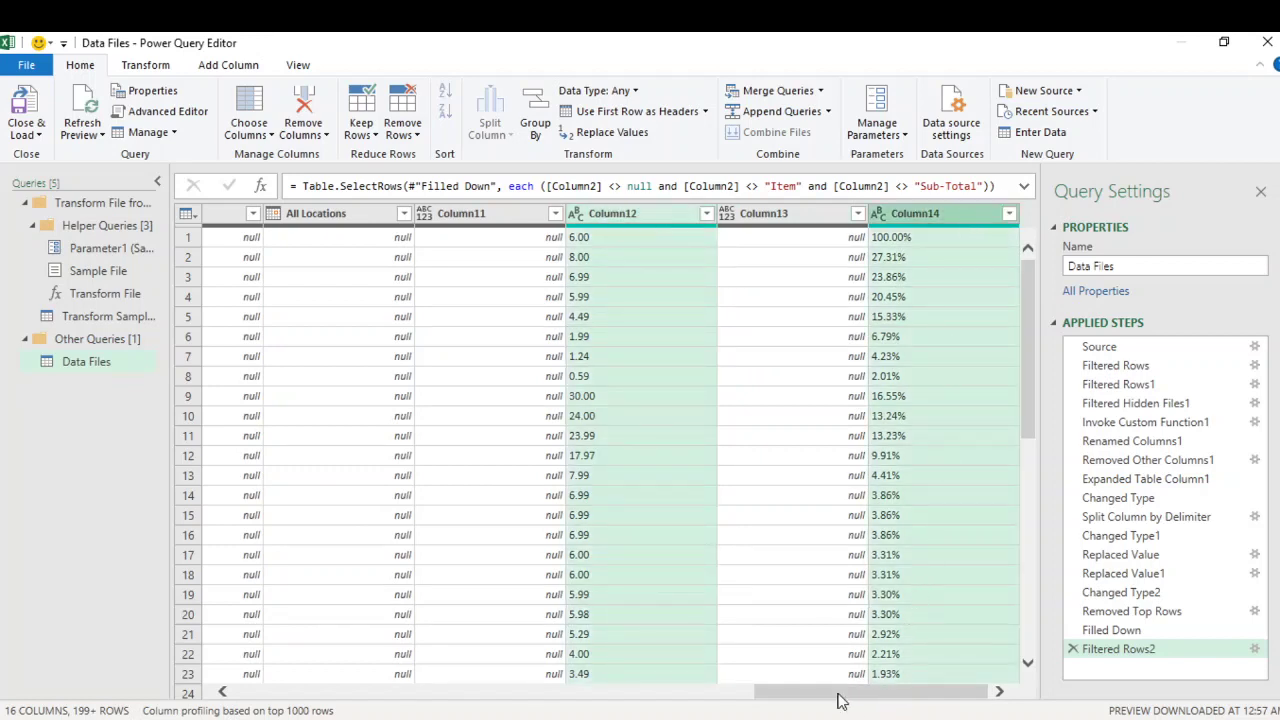
pyautogui.moveTo(840, 702); pyautogui.dragTo(254, 692)
pyautogui.hotkey('ctrl', 'a')
pyautogui.rightClick(322, 221)
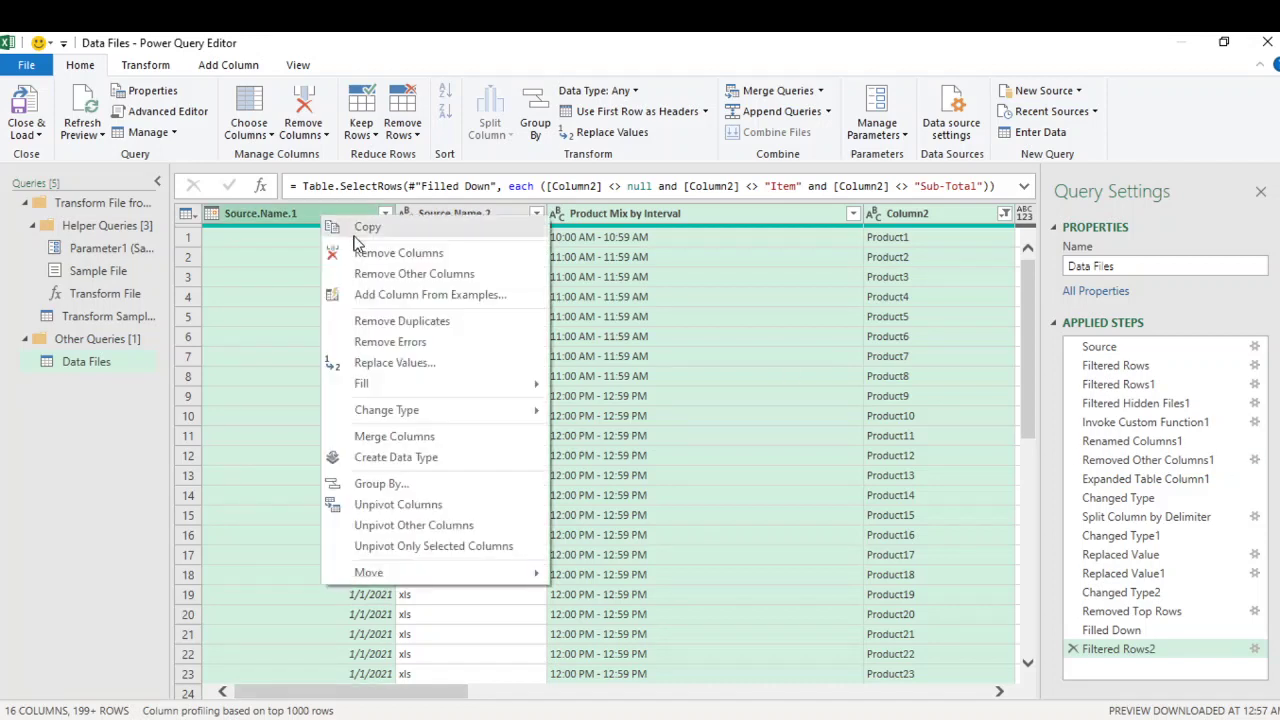
pyautogui.click(465, 276)
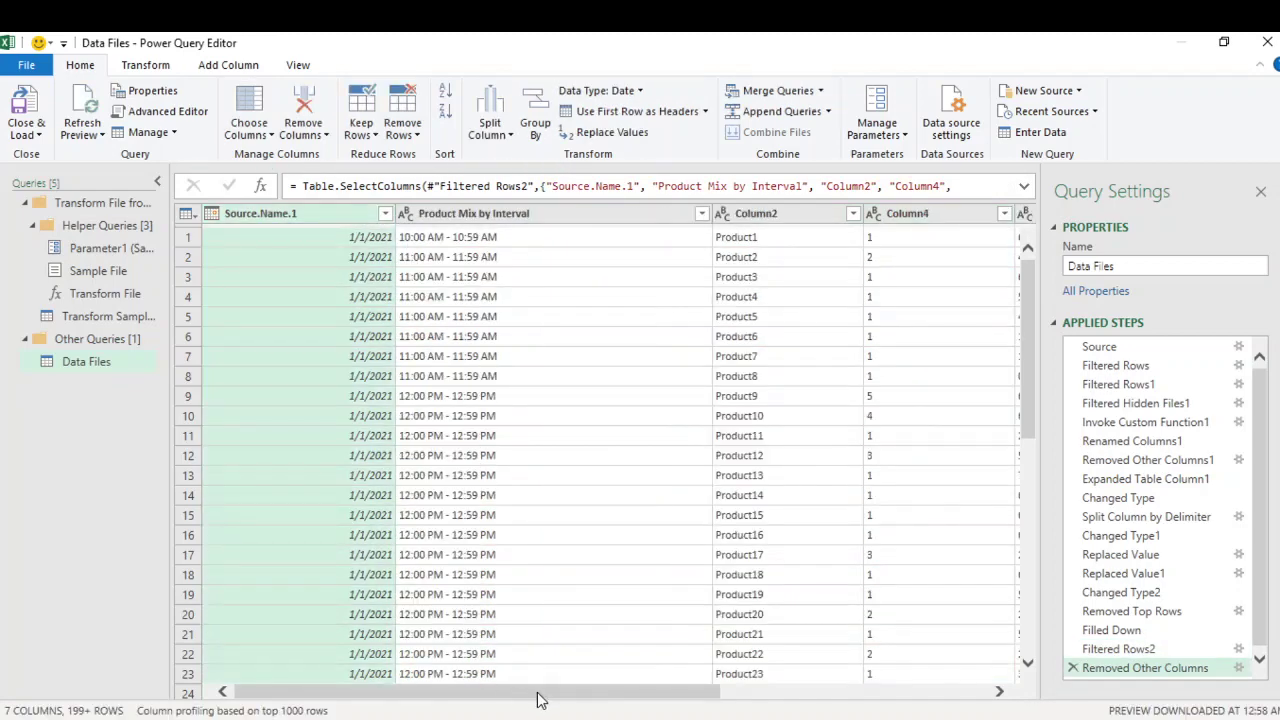
pyautogui.moveTo(561, 698)
pyautogui.mouseDown()
pyautogui.moveTo(874, 703)
pyautogui.moveTo(428, 703)
pyautogui.mouseUp()
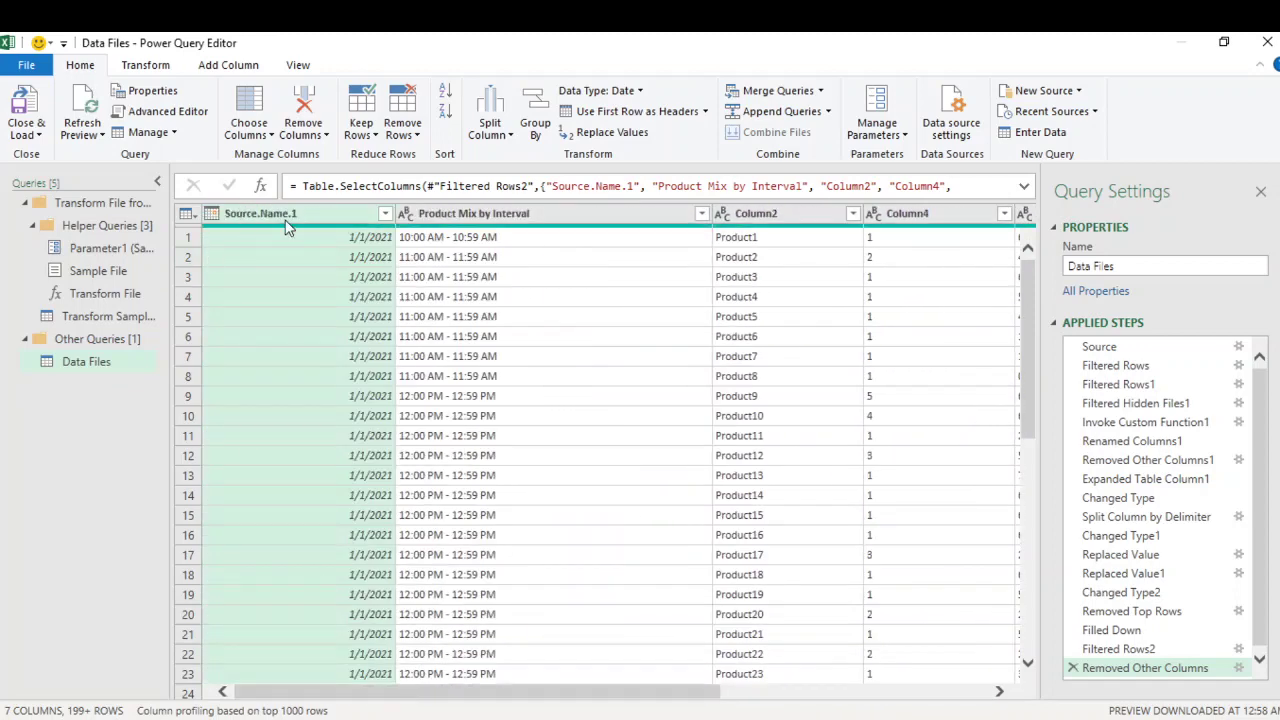
# Step: Rename the first four columns to Date, Time, Product Names and Qty
pyautogui.doubleClick(291, 215)
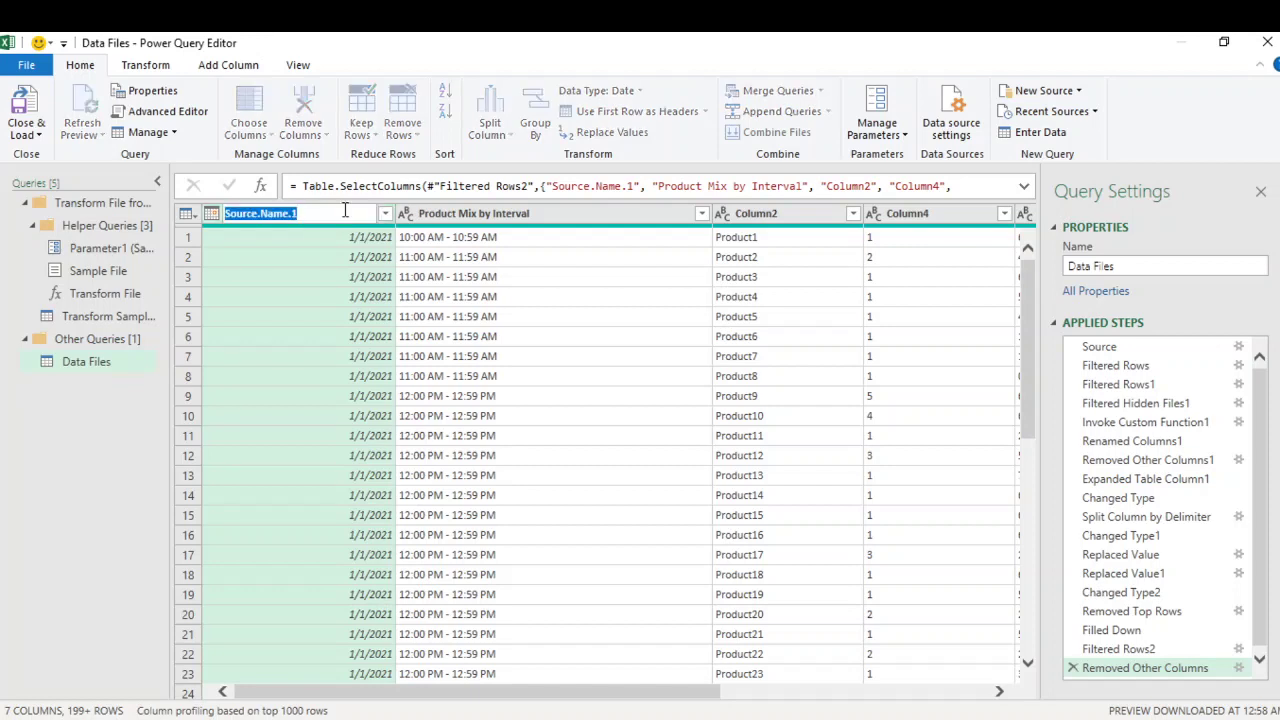
pyautogui.write('Da')
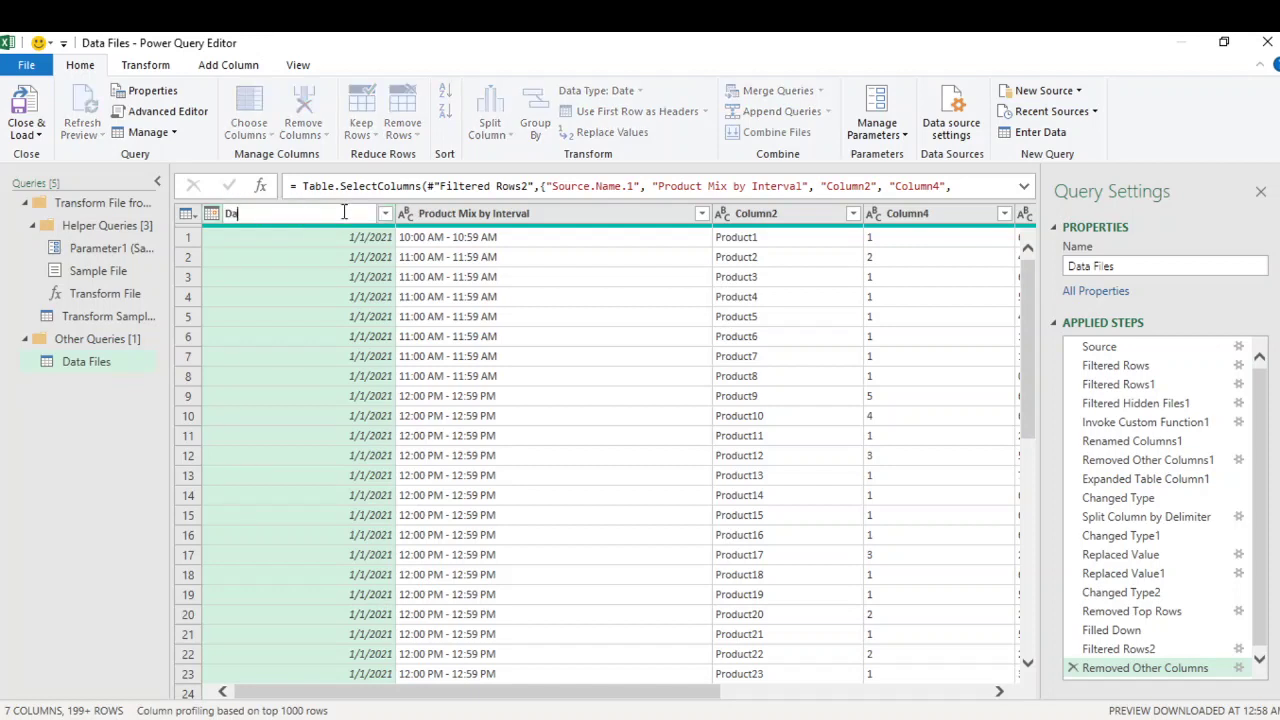
pyautogui.write('te')
pyautogui.press('Return')
pyautogui.click(490, 213)
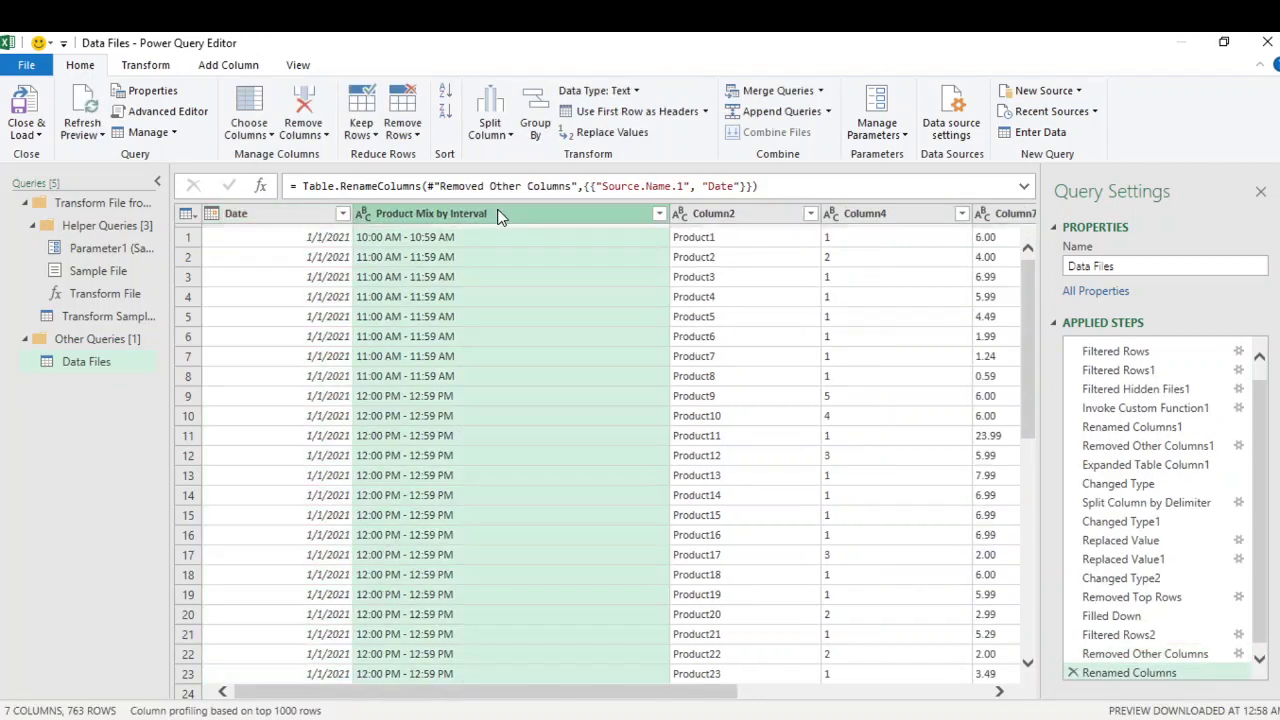
pyautogui.doubleClick(490, 213)
pyautogui.write('Tim')
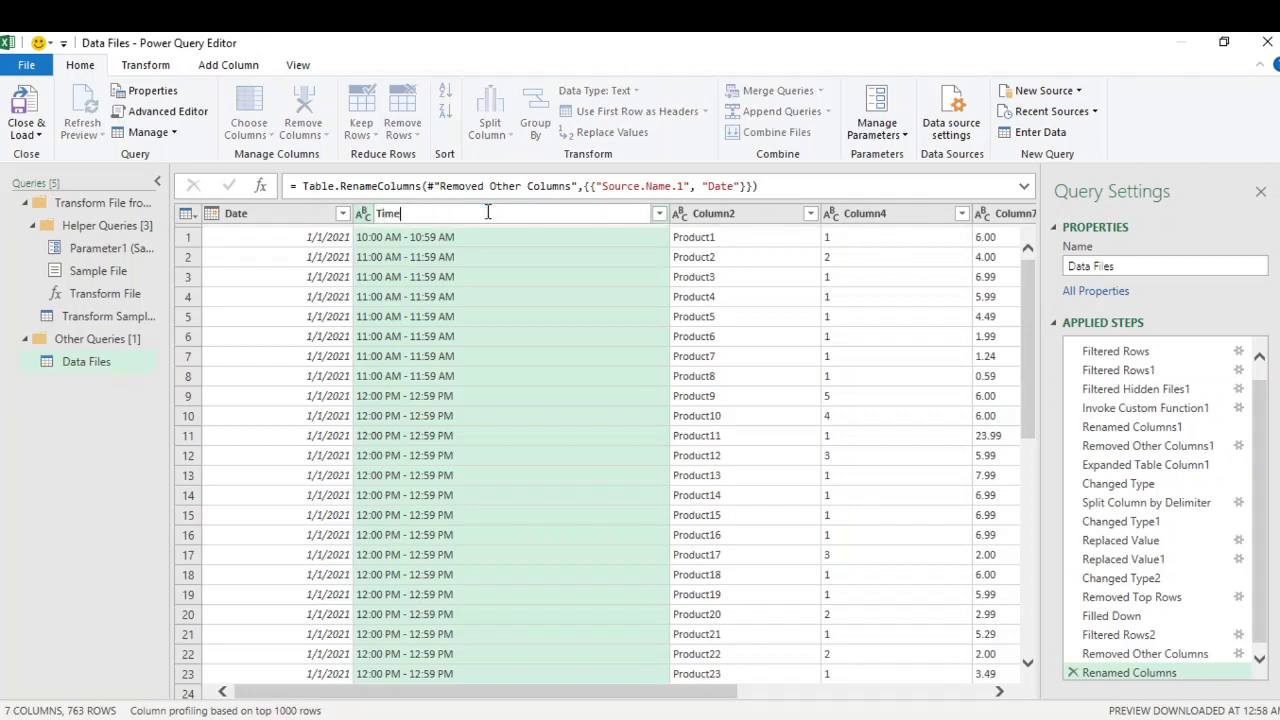
pyautogui.write('e')
pyautogui.press('Return')
pyautogui.click(550, 218)
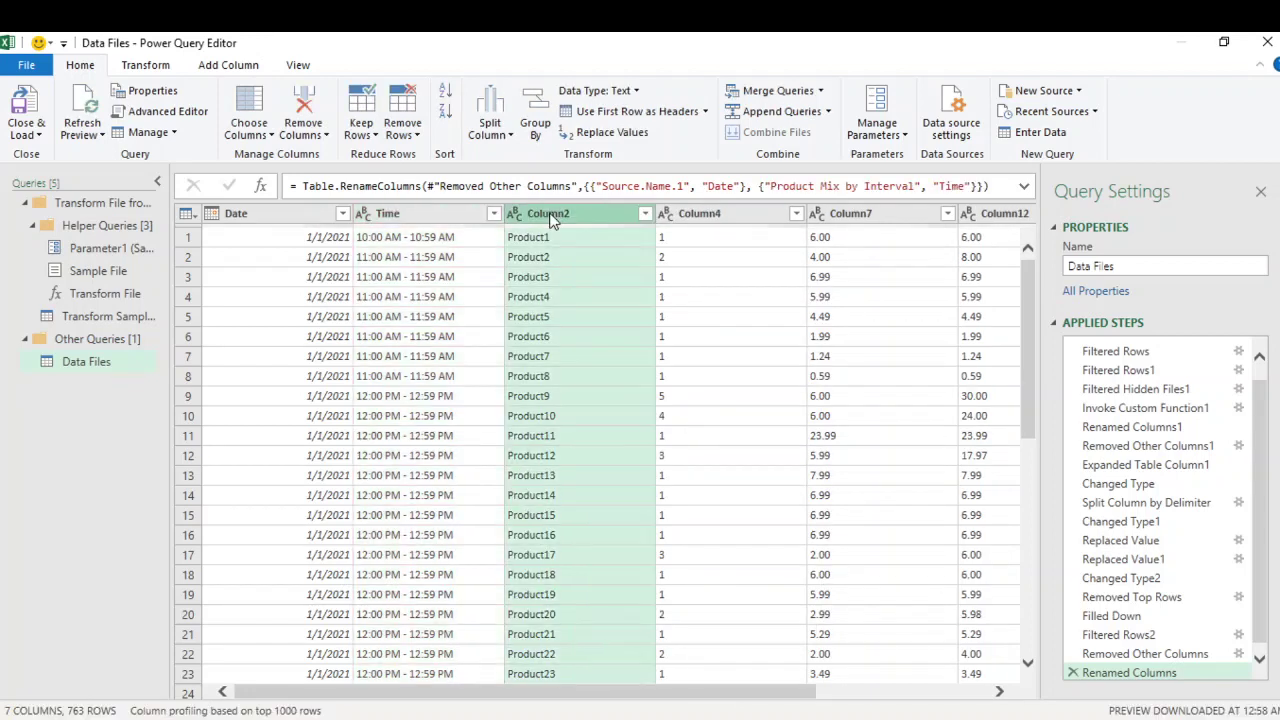
pyautogui.doubleClick(550, 214)
pyautogui.write('Product Names')
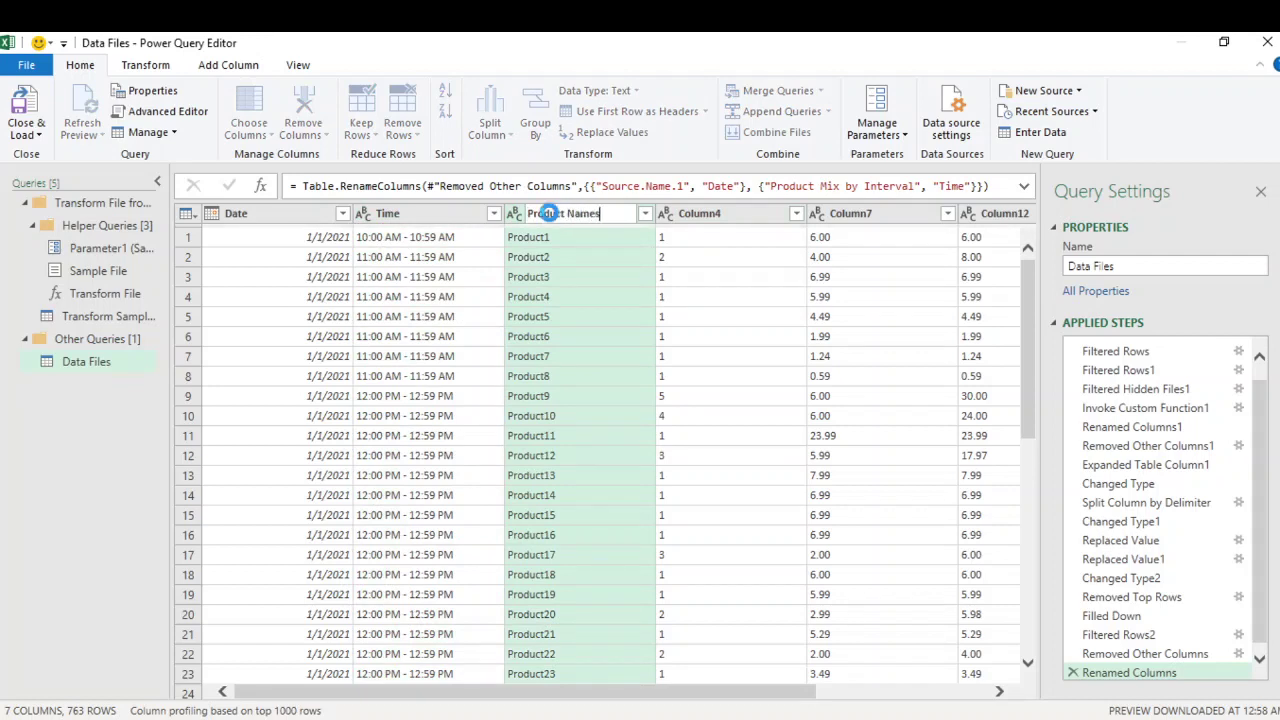
pyautogui.press('Return')
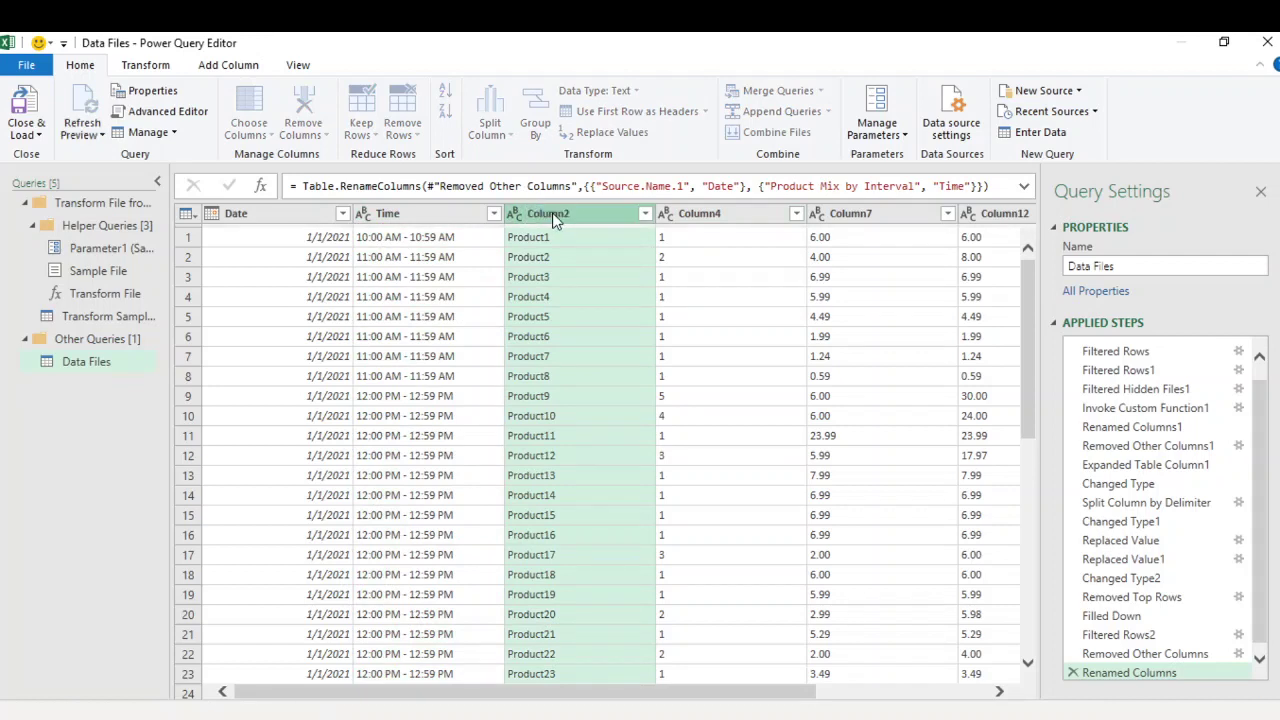
pyautogui.click(690, 218)
pyautogui.doubleClick(693, 215)
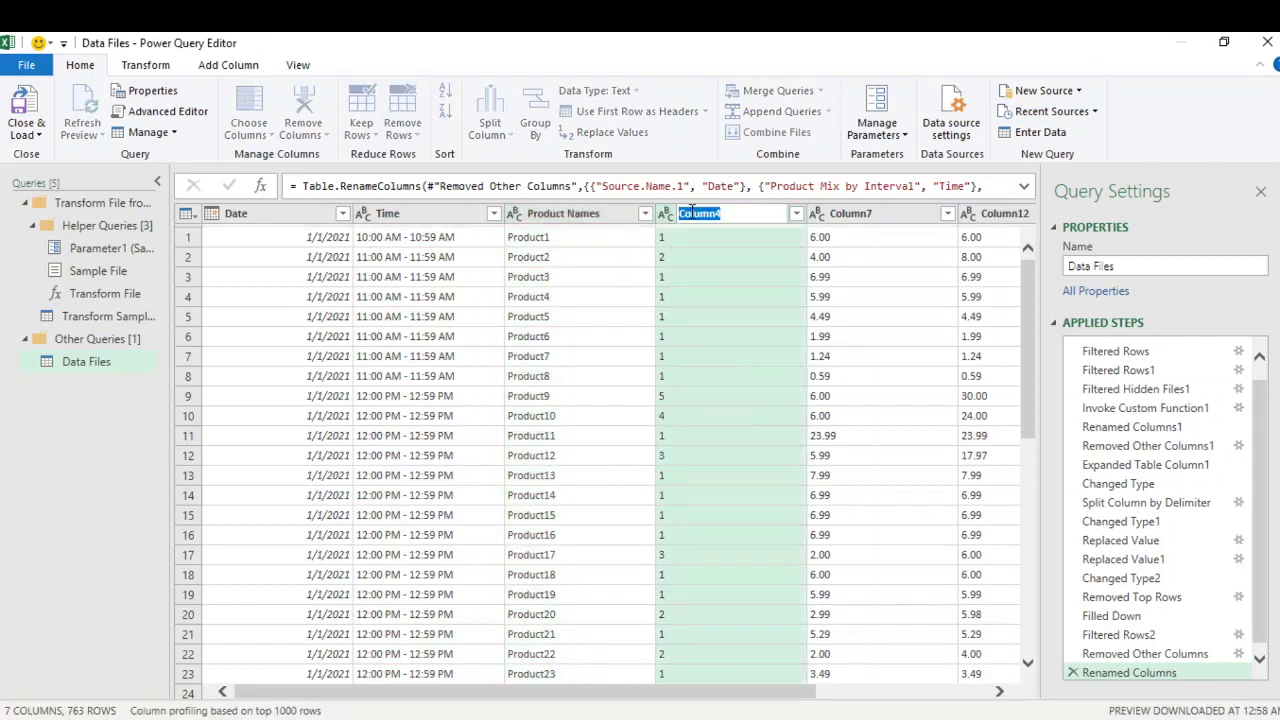
pyautogui.write('Qty')
pyautogui.press('Return')
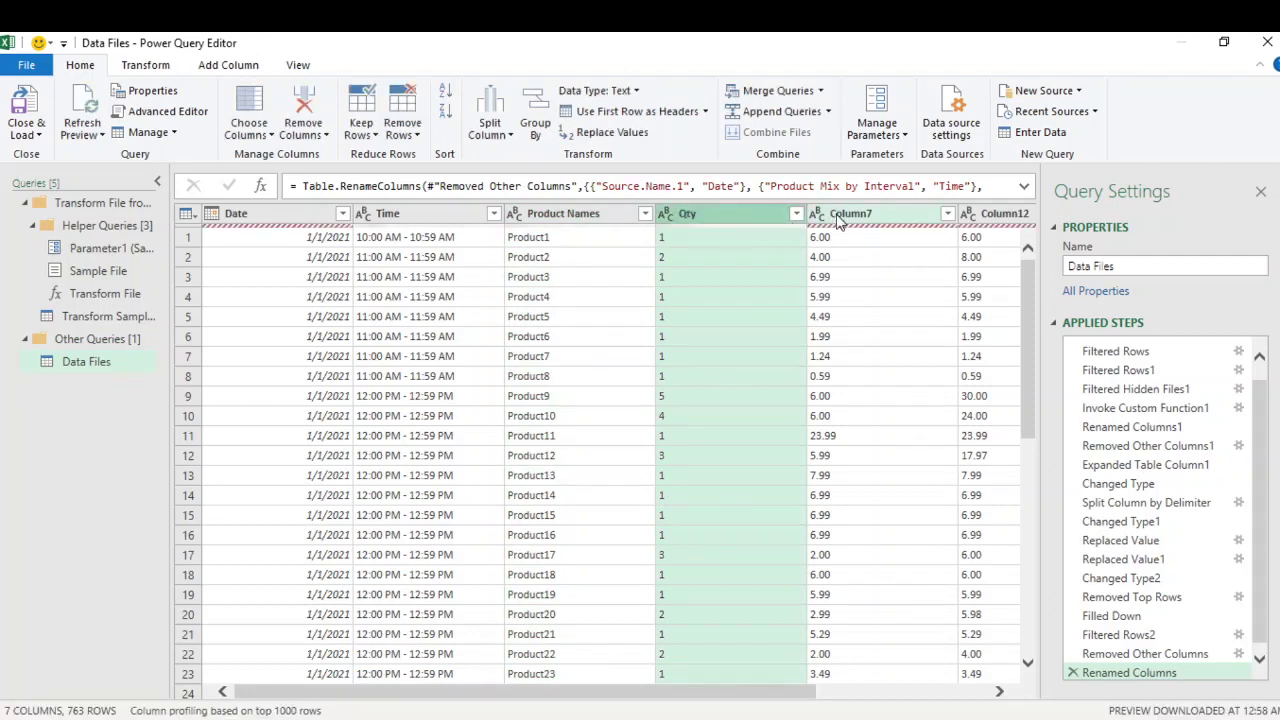
# Step: Rename Column7, Column12 and Column14 to Price, Amount and Percentage
pyautogui.click(838, 218)
pyautogui.doubleClick(836, 219)
pyautogui.write('Price')
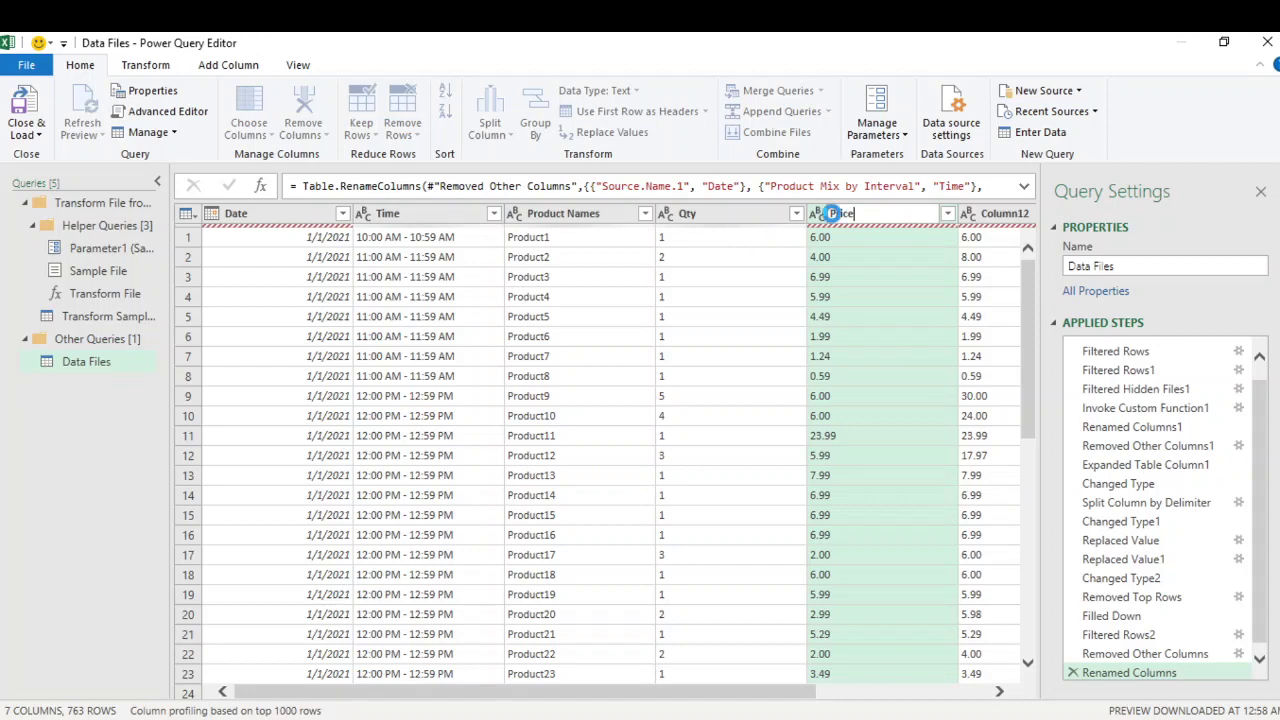
pyautogui.press('Return')
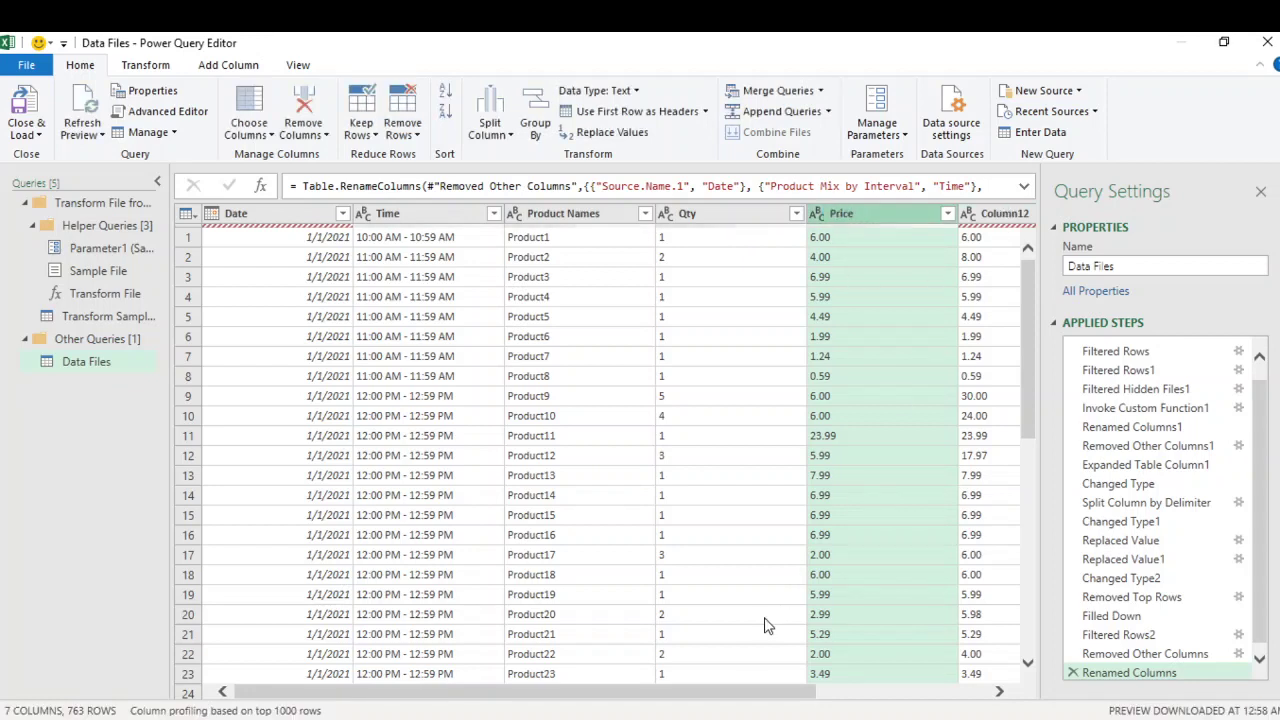
pyautogui.moveTo(720, 694); pyautogui.dragTo(968, 698)
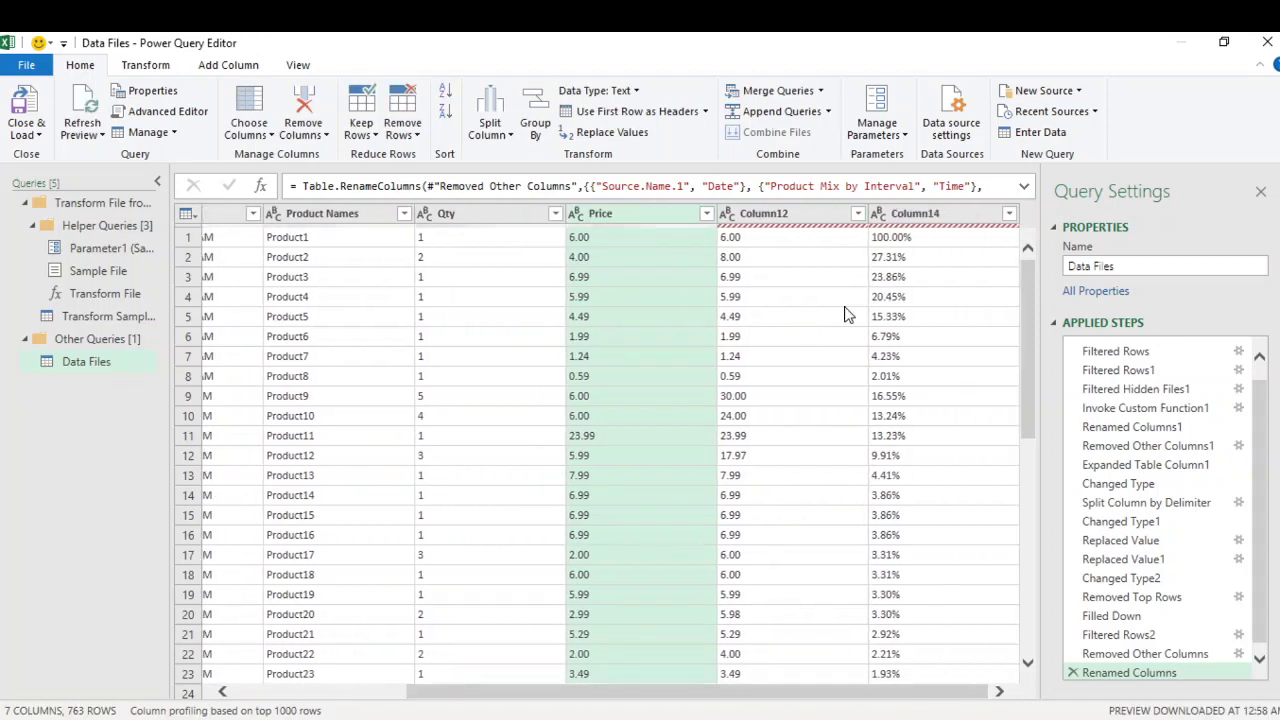
pyautogui.doubleClick(757, 213)
pyautogui.write('Amou')
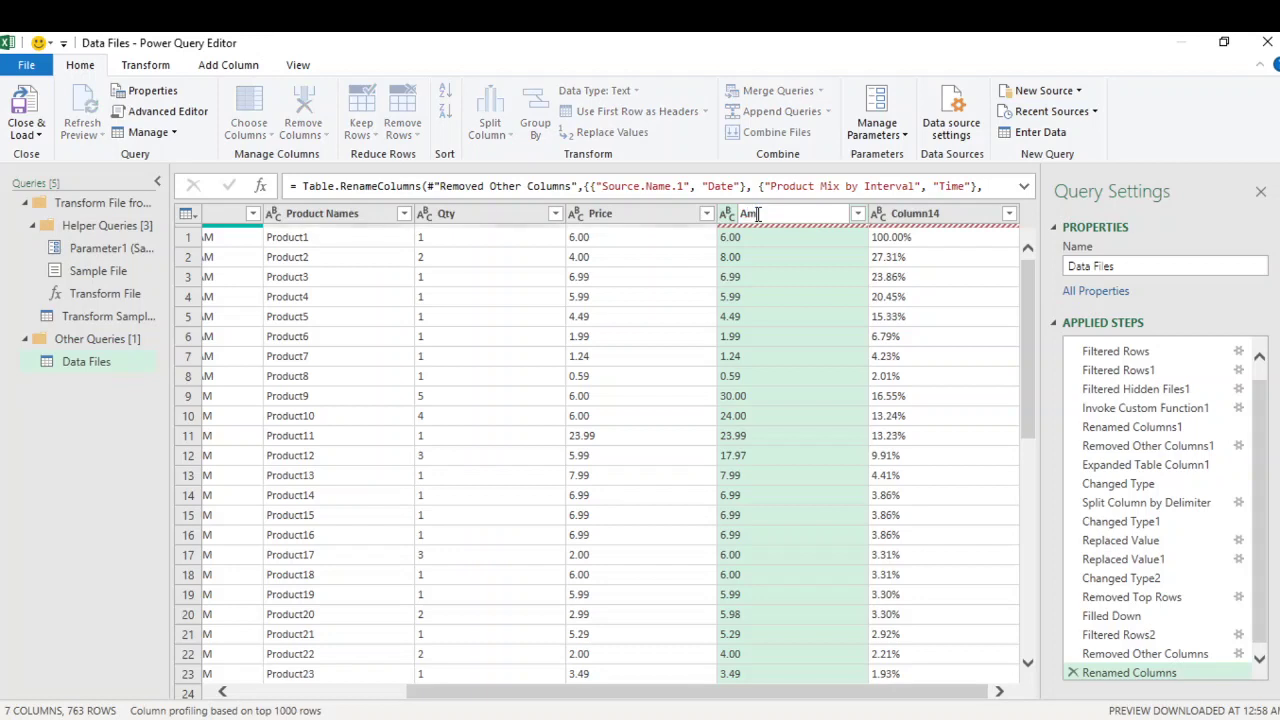
pyautogui.write('nt')
pyautogui.press('Return')
pyautogui.click(910, 213)
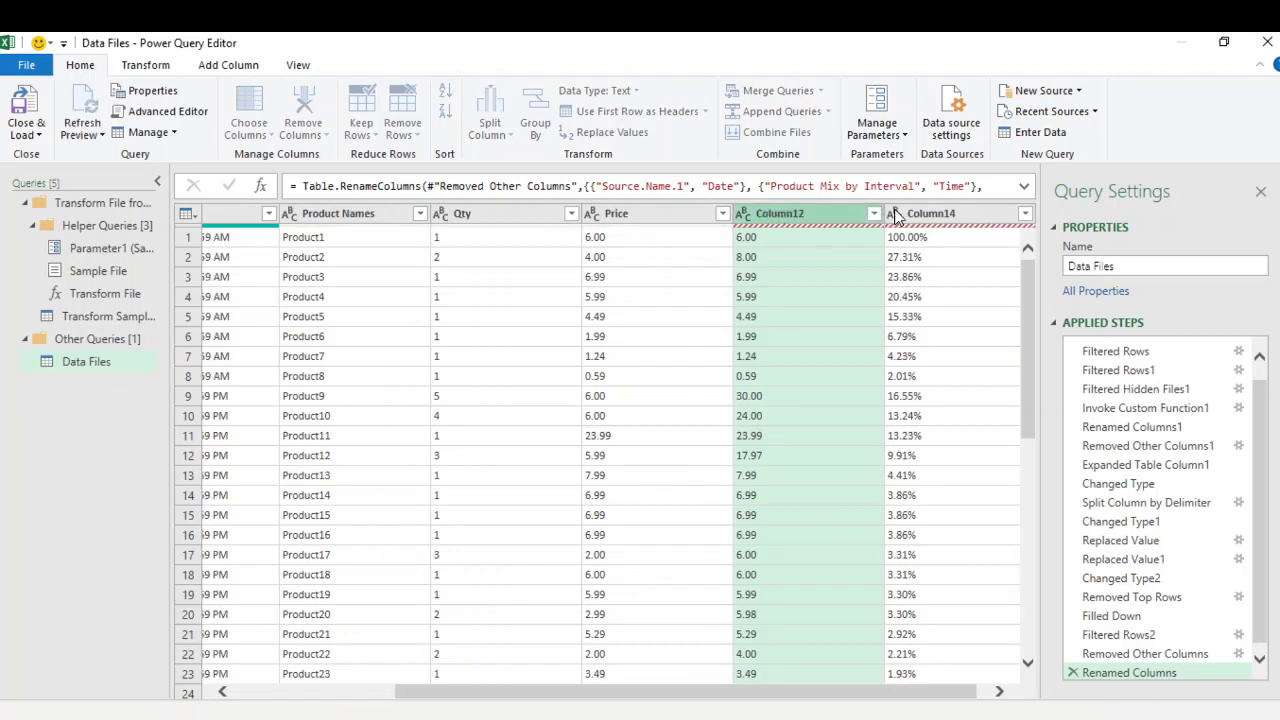
pyautogui.doubleClick(908, 213)
pyautogui.write('Pe')
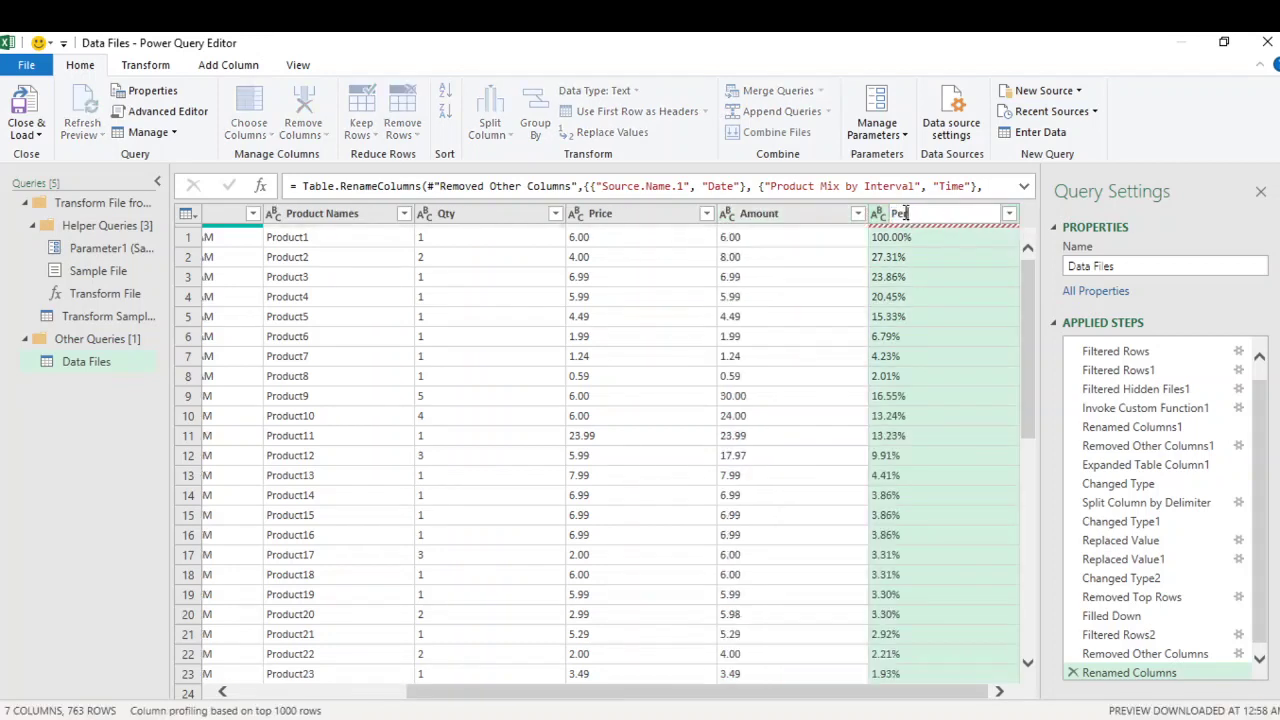
pyautogui.write('rcentage')
pyautogui.press('Return')
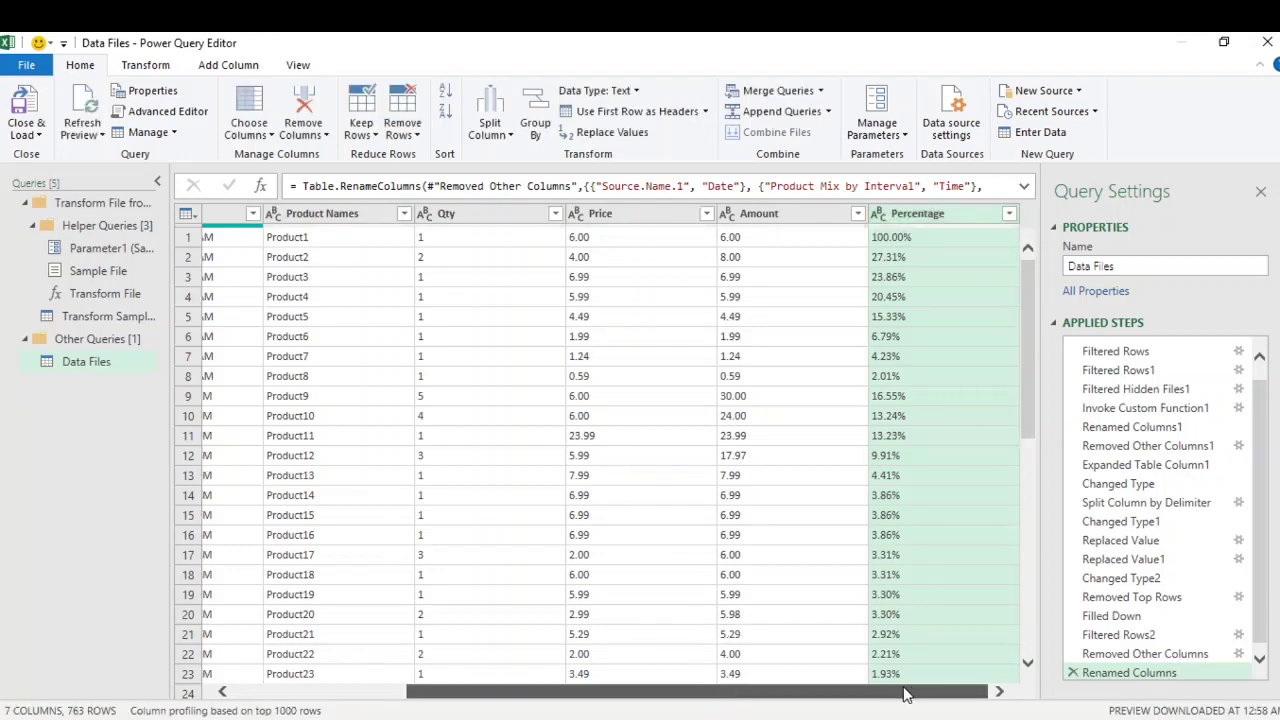
pyautogui.moveTo(906, 694); pyautogui.dragTo(450, 680)
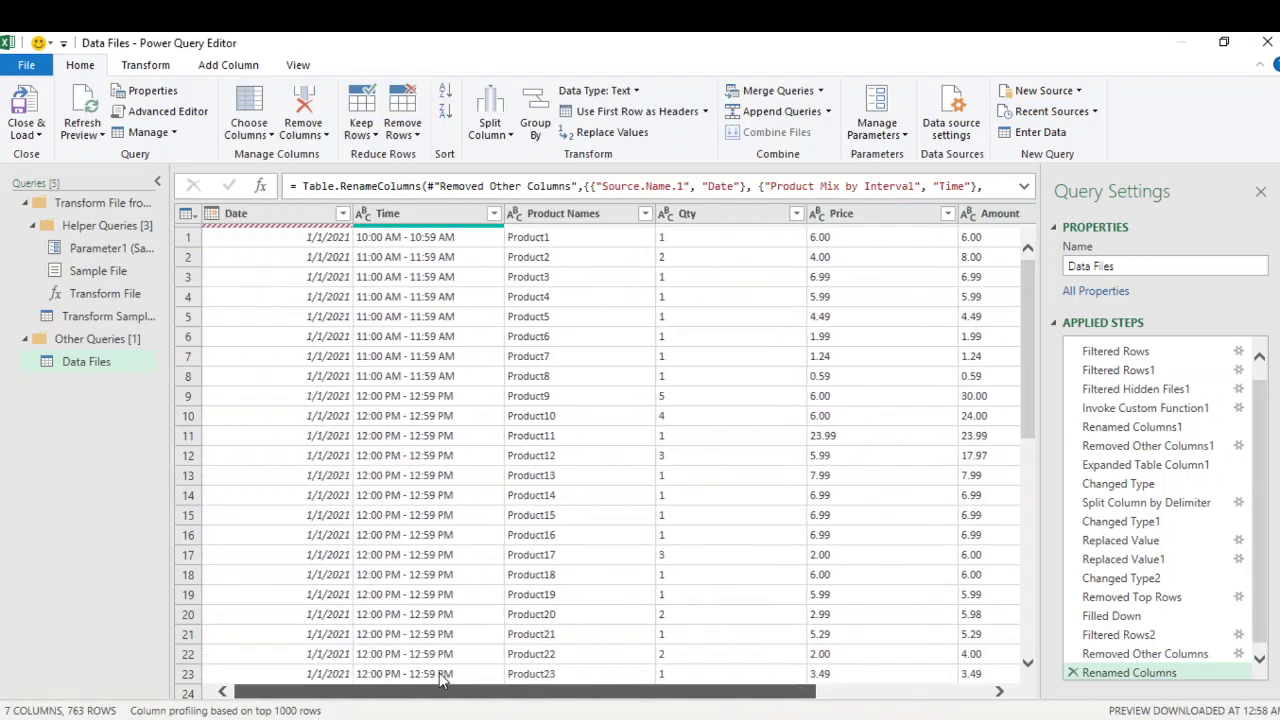
# Step: Set the Qty column's data type to Whole Number
pyautogui.click(665, 214)
pyautogui.click(666, 215)
pyautogui.click(665, 215)
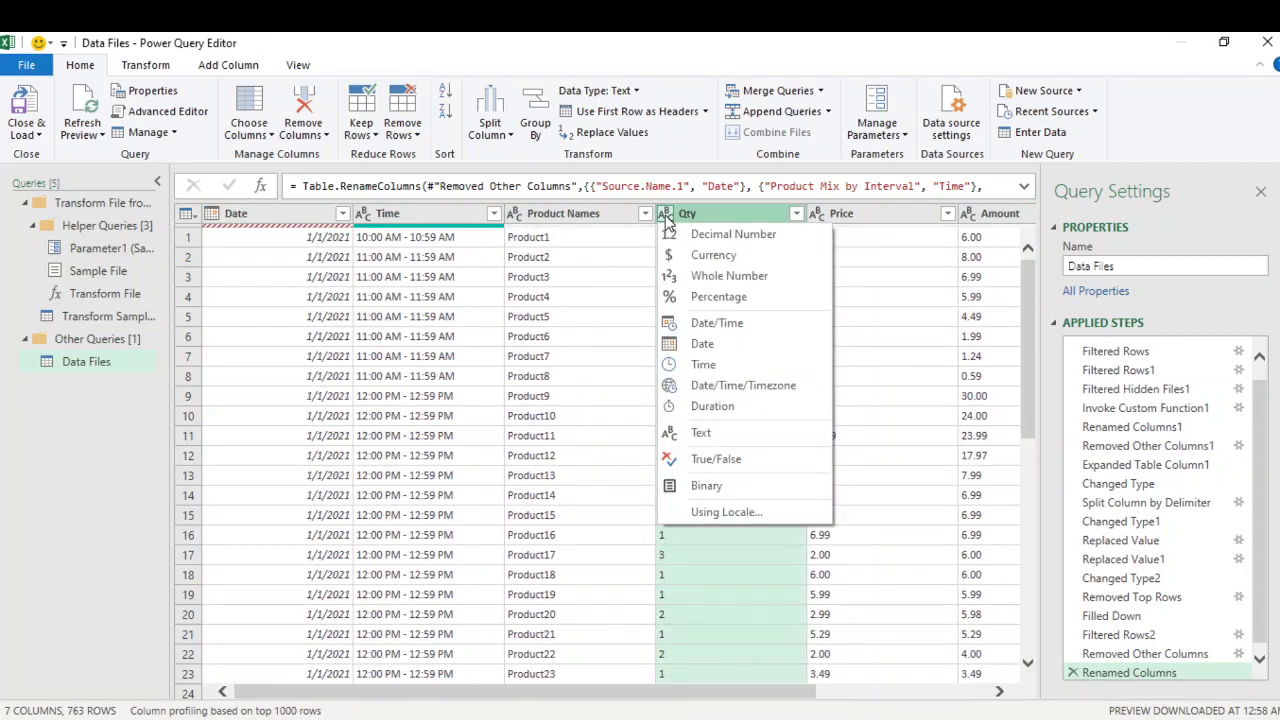
pyautogui.click(769, 277)
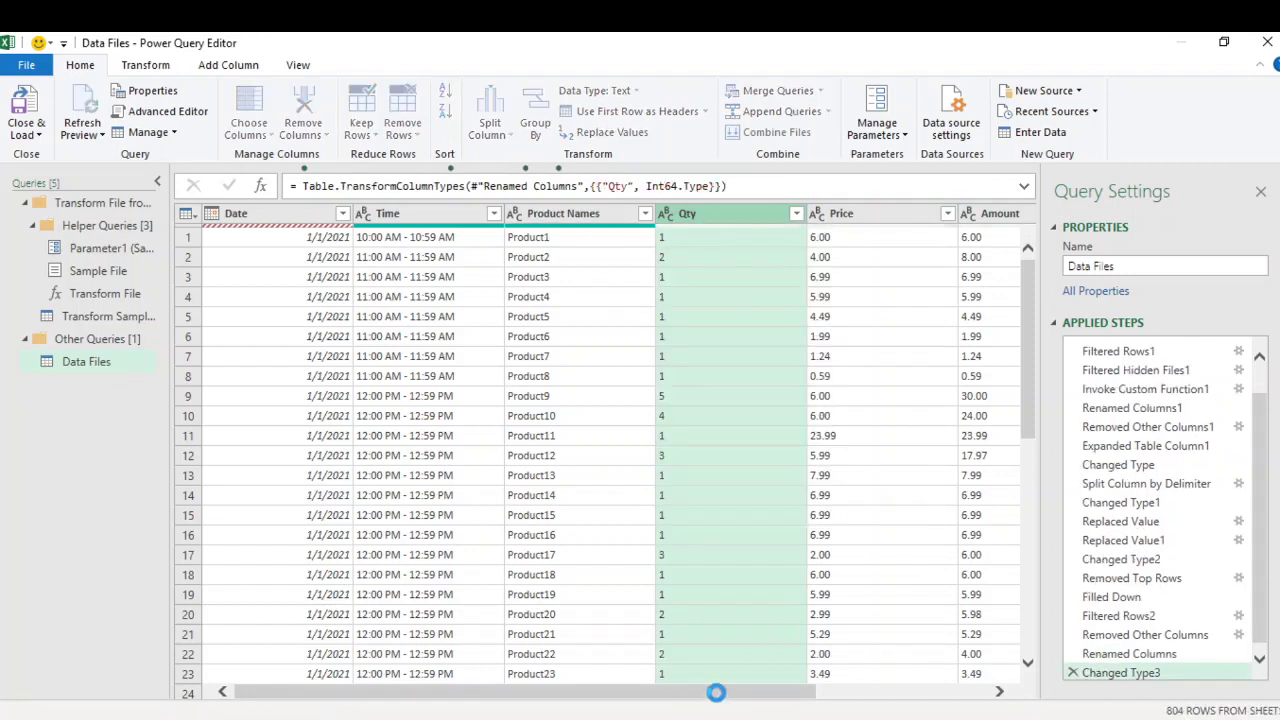
pyautogui.moveTo(720, 694); pyautogui.dragTo(920, 691)
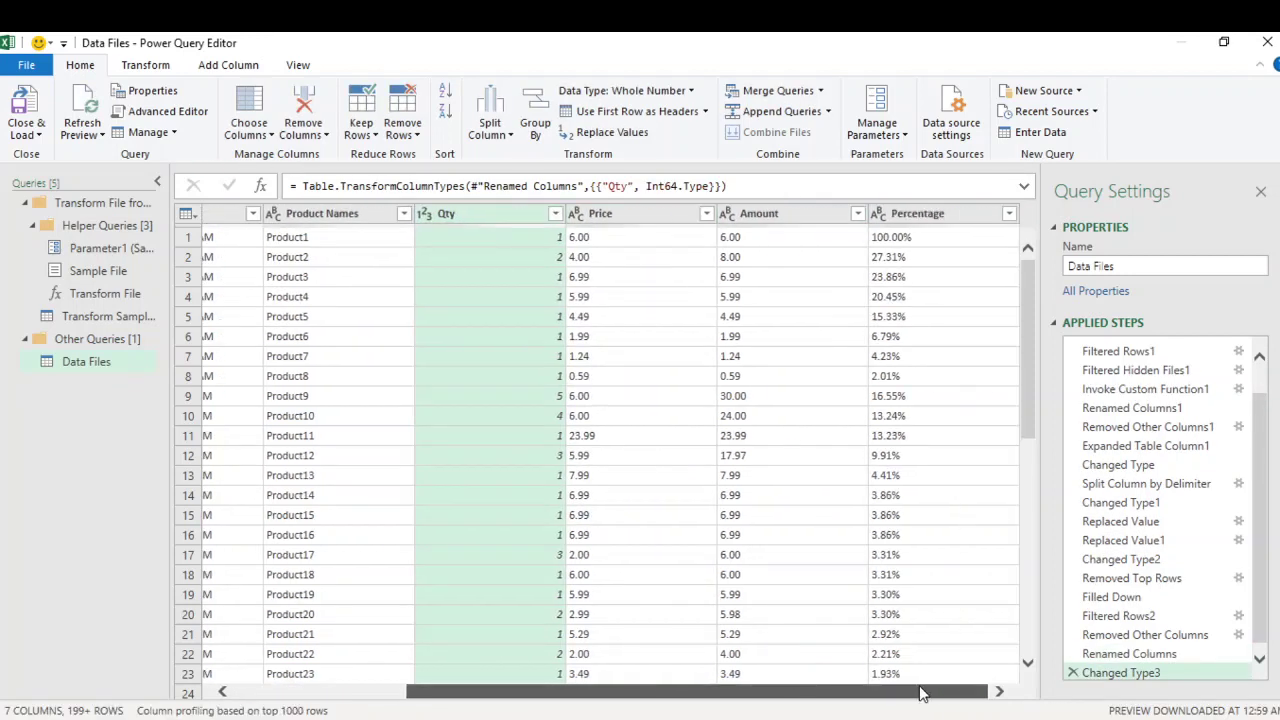
# Step: Make Price and Amount Currency columns and Percentage a Percentage type column
pyautogui.click(575, 219)
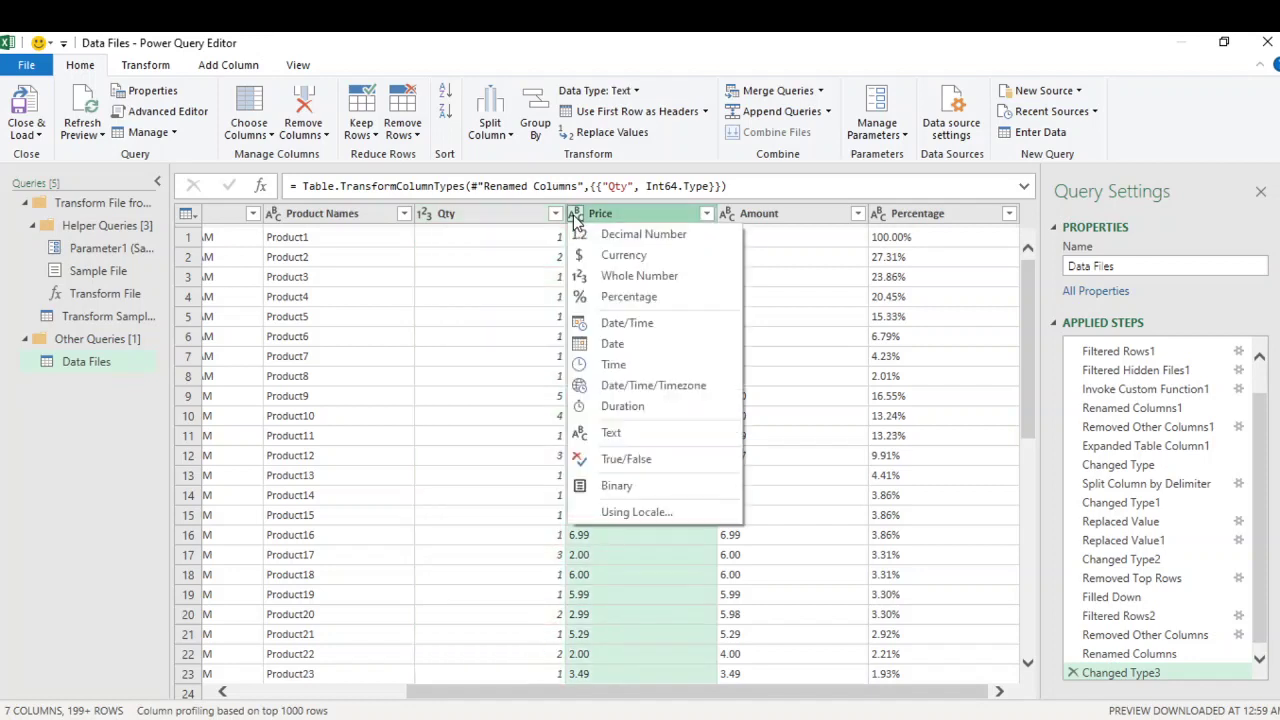
pyautogui.click(673, 258)
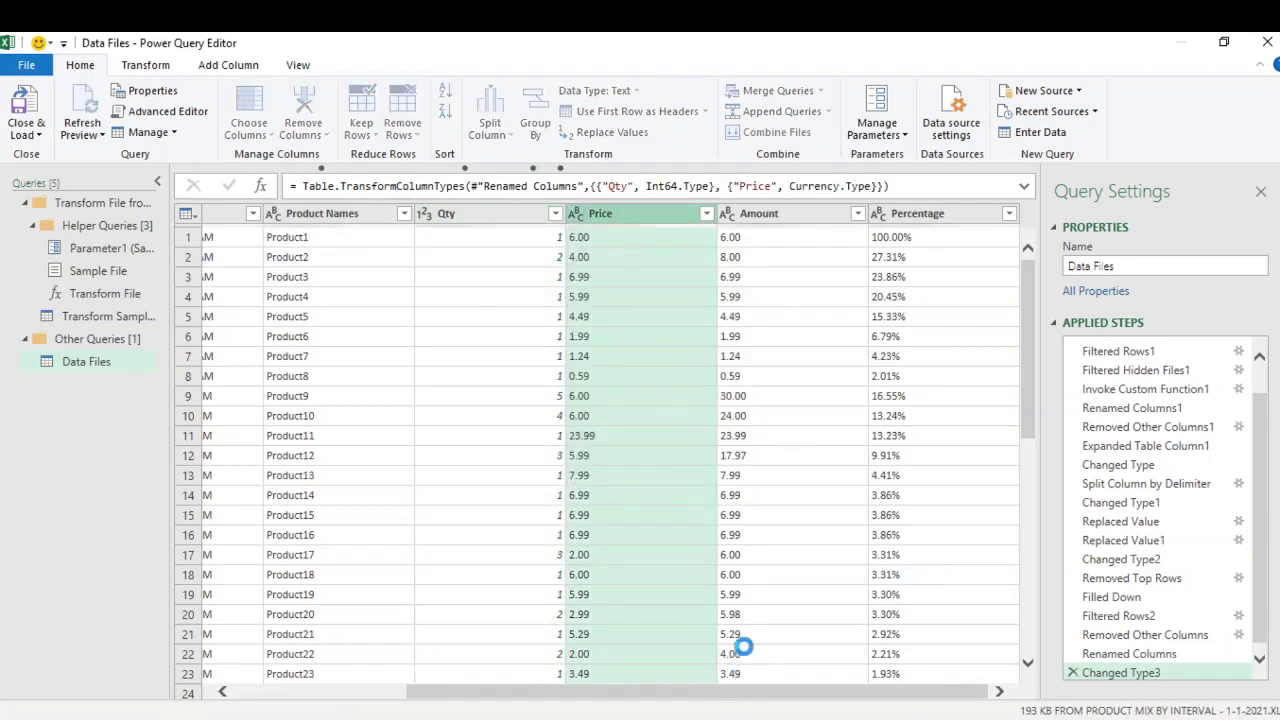
pyautogui.click(742, 214)
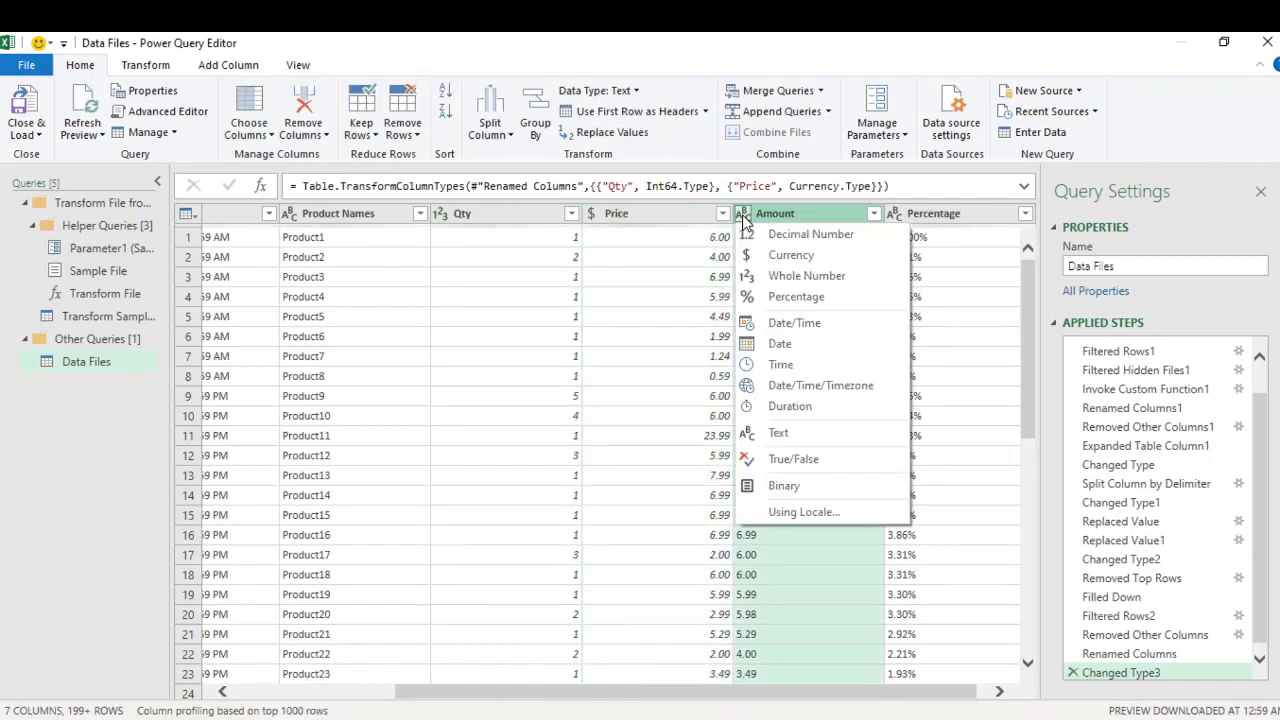
pyautogui.click(770, 257)
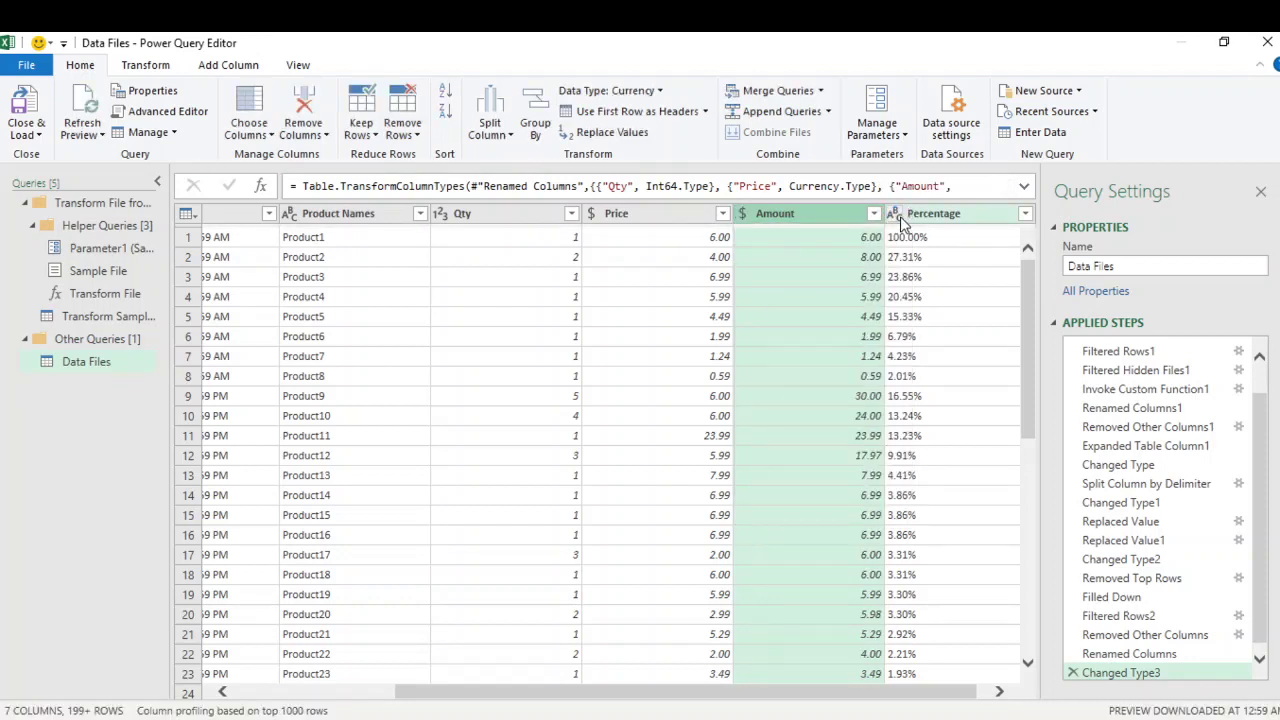
pyautogui.click(900, 216)
pyautogui.click(880, 215)
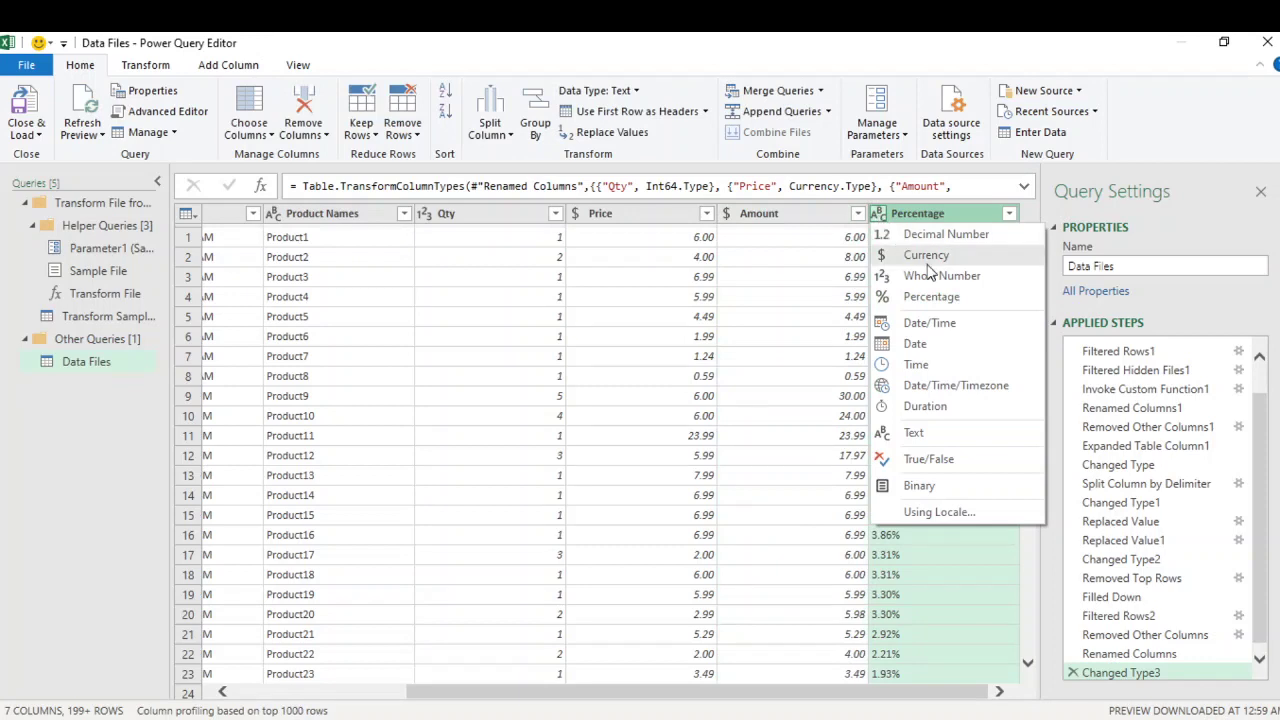
pyautogui.click(962, 298)
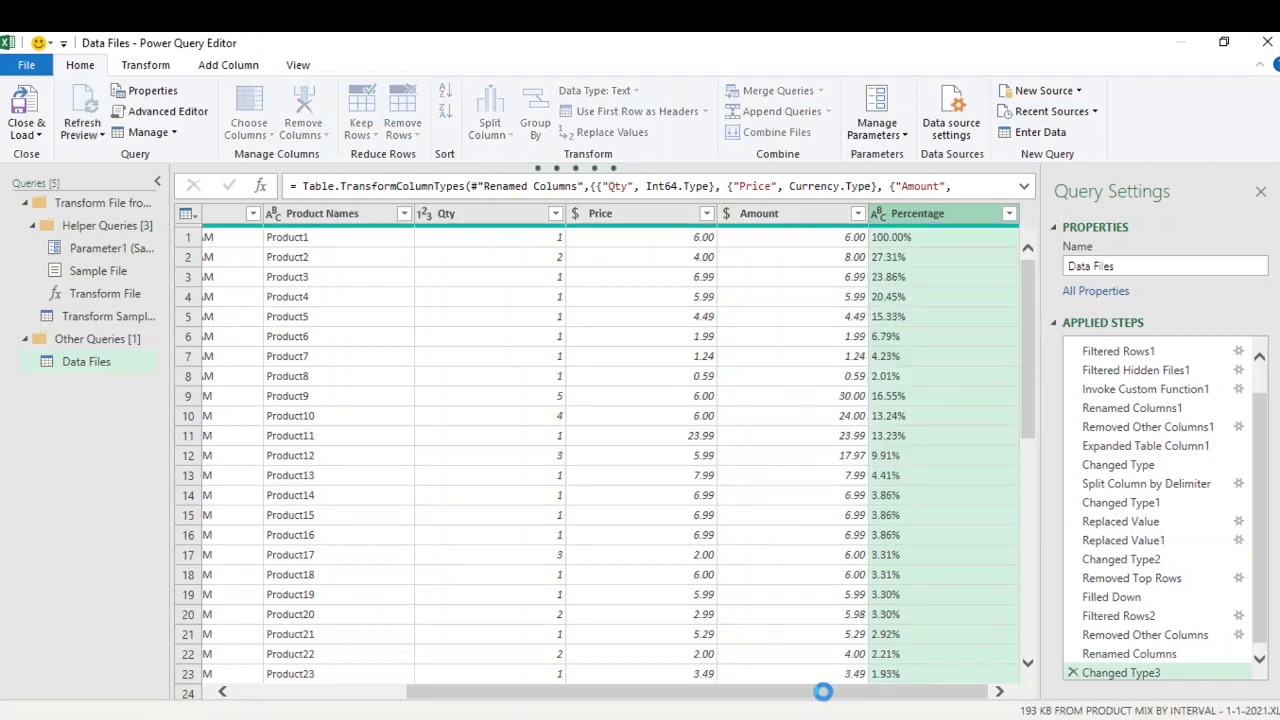
pyautogui.moveTo(825, 700); pyautogui.dragTo(529, 700)
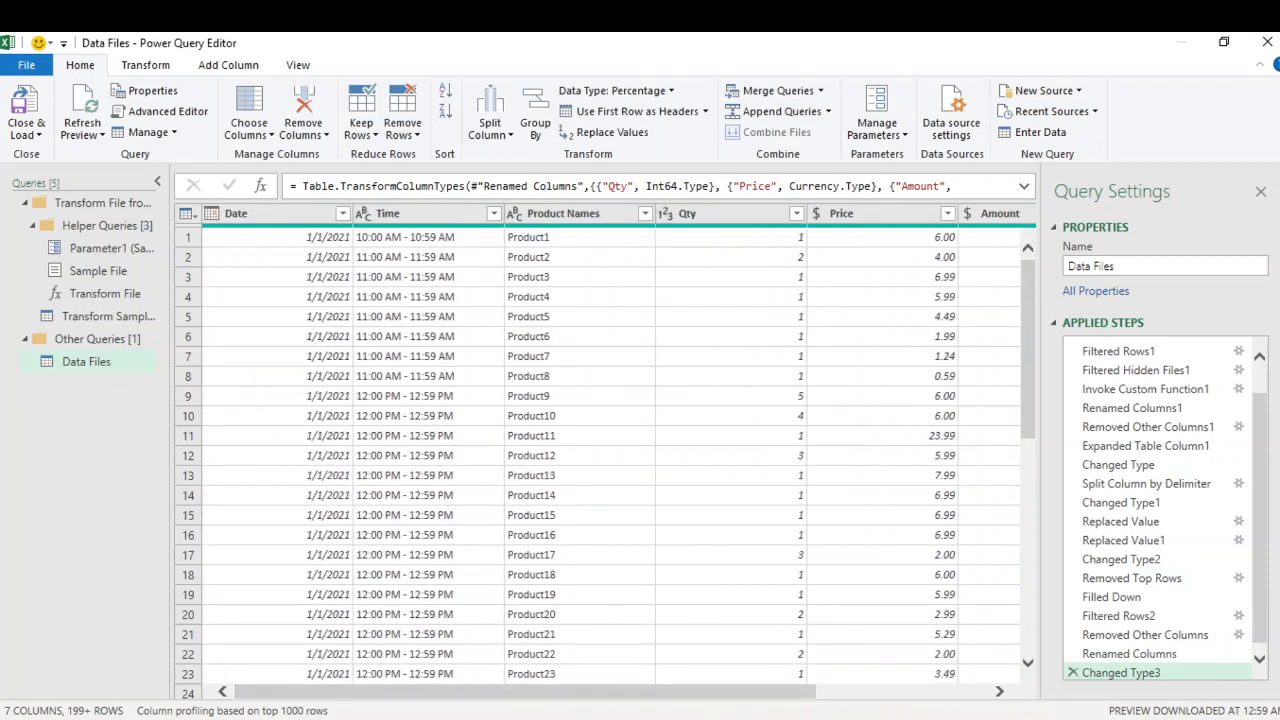
# Step: Add a Month Name column derived from the Date column
pyautogui.click(317, 222)
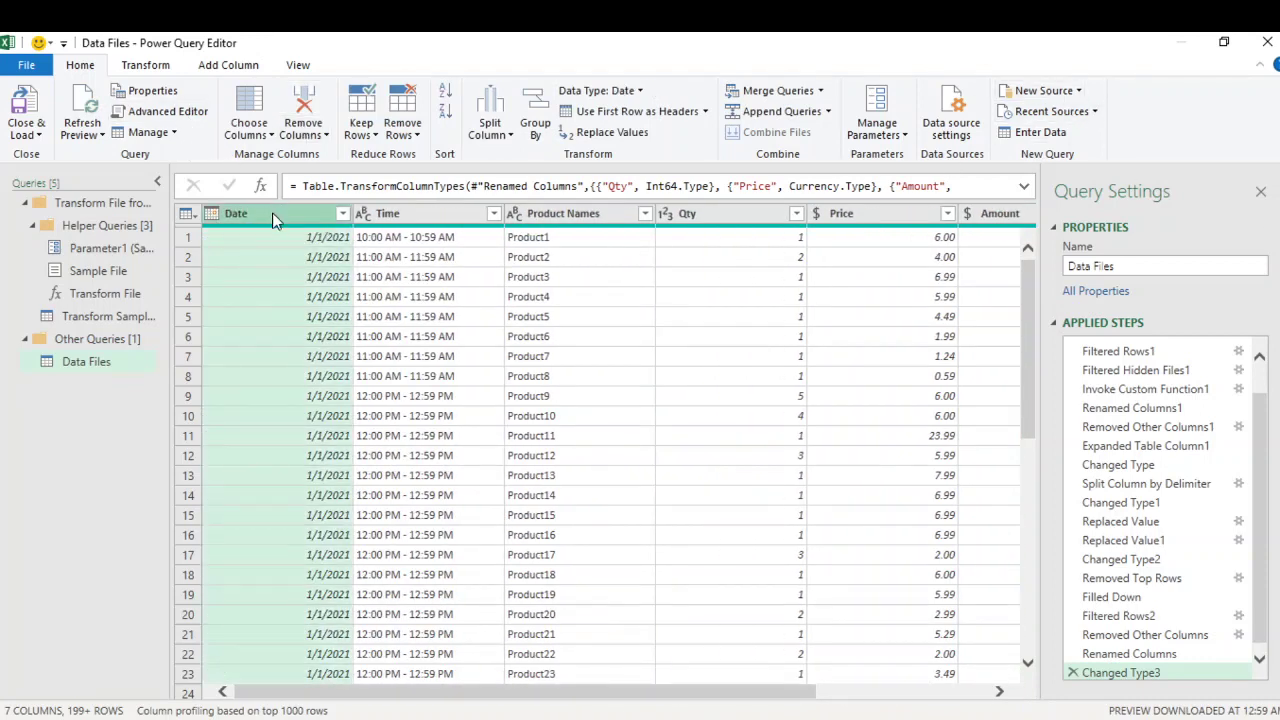
pyautogui.click(232, 65)
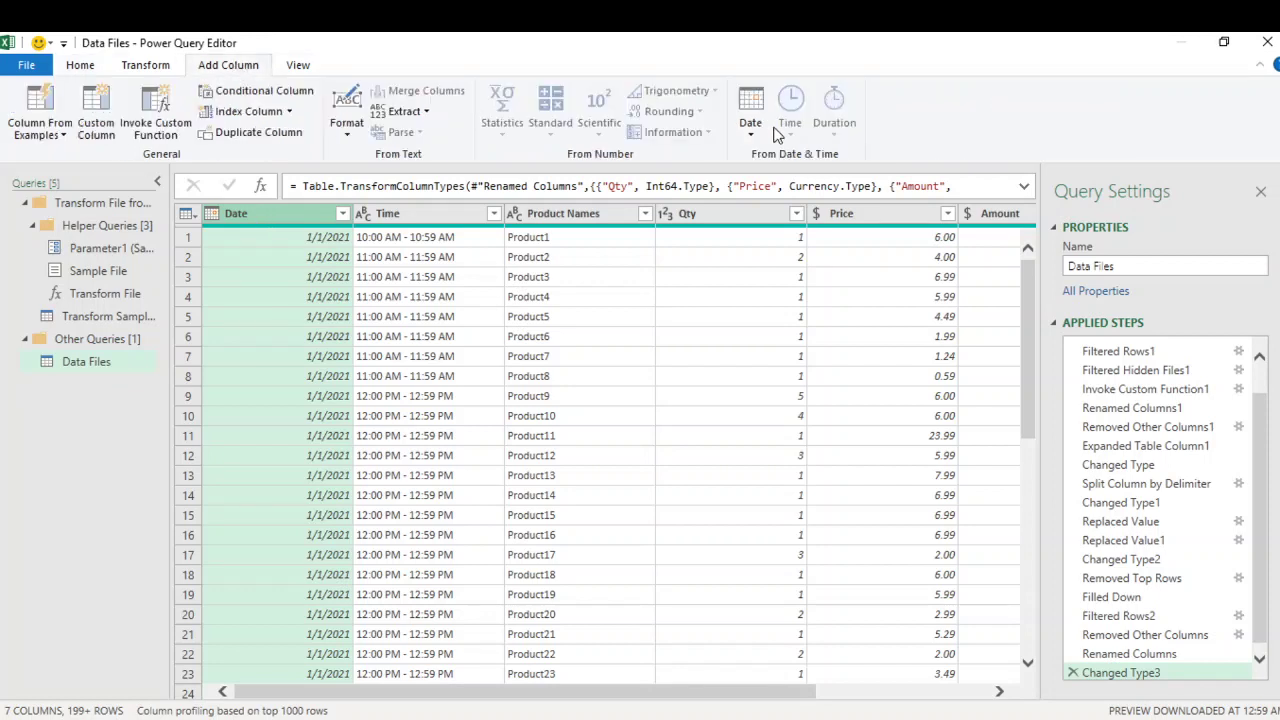
pyautogui.click(748, 132)
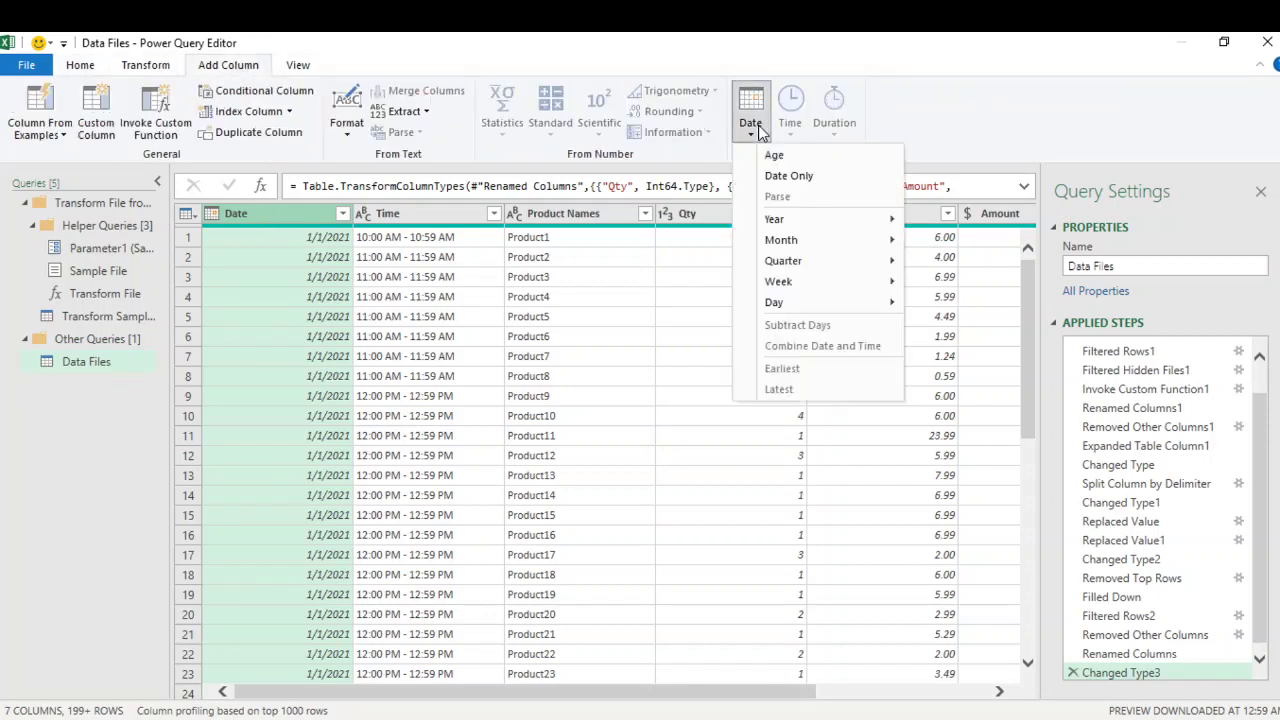
pyautogui.moveTo(845, 240)
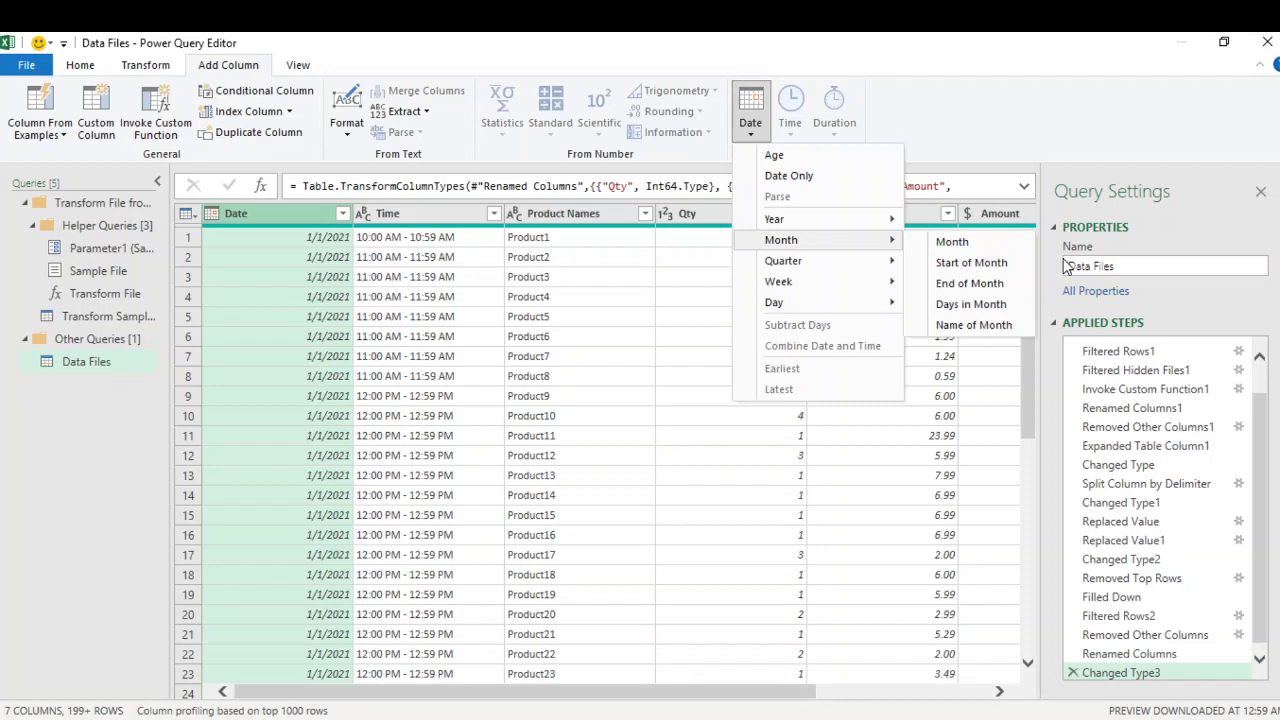
pyautogui.click(984, 330)
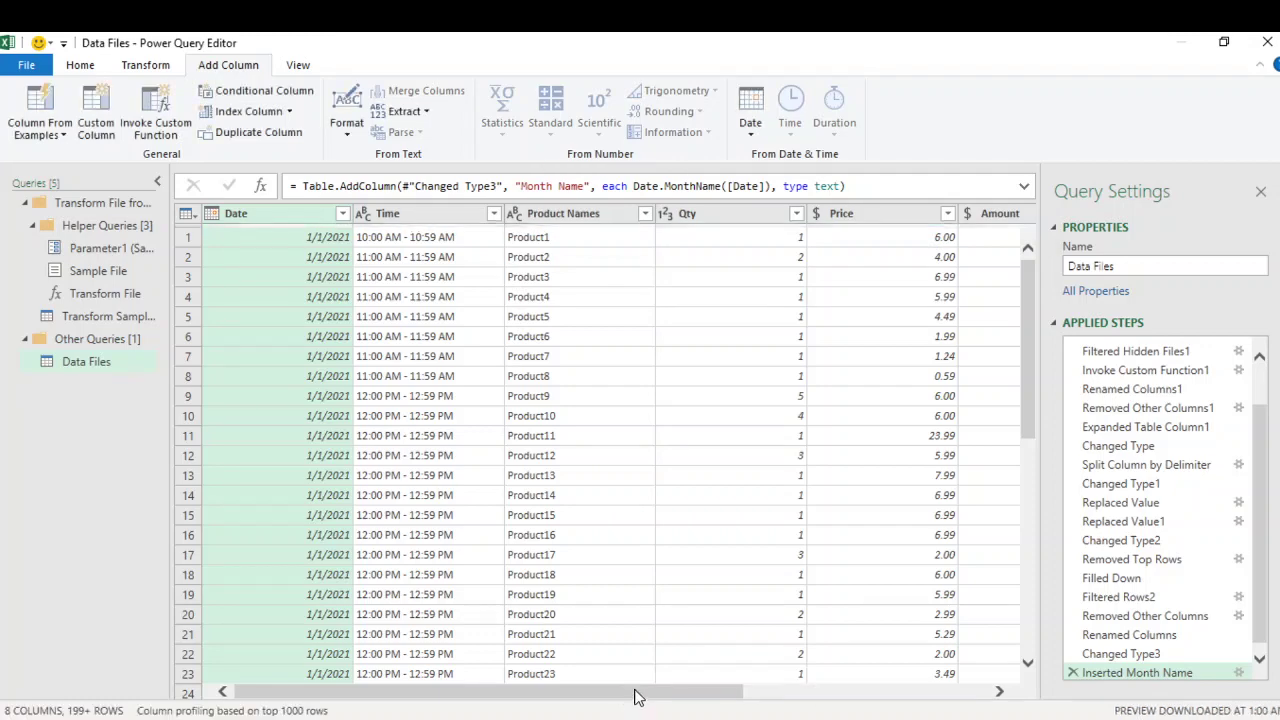
pyautogui.moveTo(638, 697); pyautogui.dragTo(443, 694)
# Step: Add Week of Month and Week of Year columns from Date, then select the three new columns
pyautogui.click(748, 128)
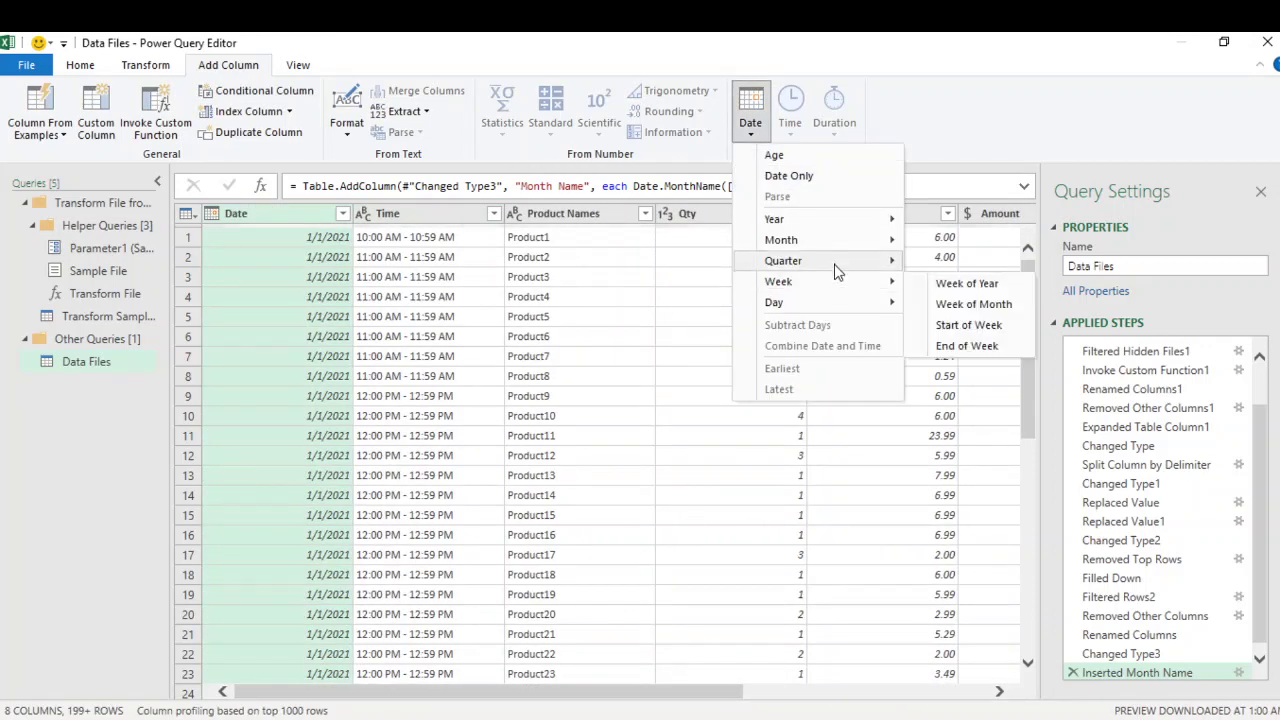
pyautogui.click(1010, 305)
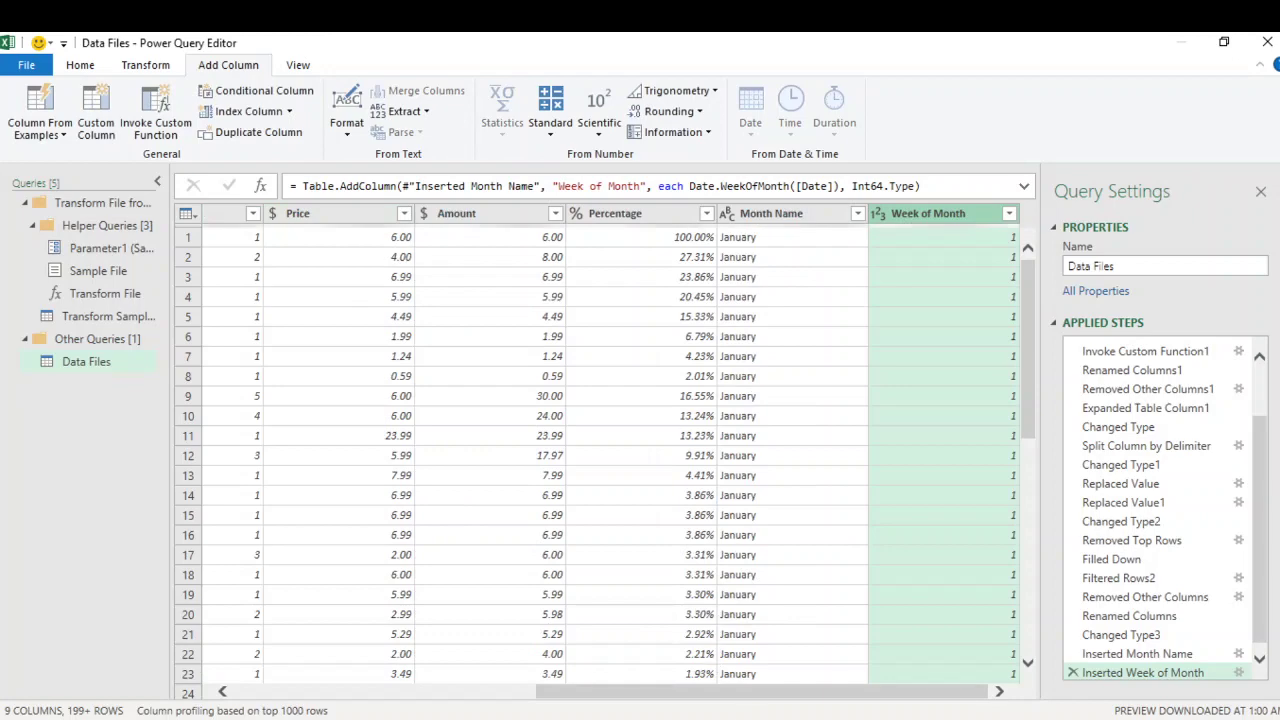
pyautogui.moveTo(657, 692); pyautogui.dragTo(397, 692)
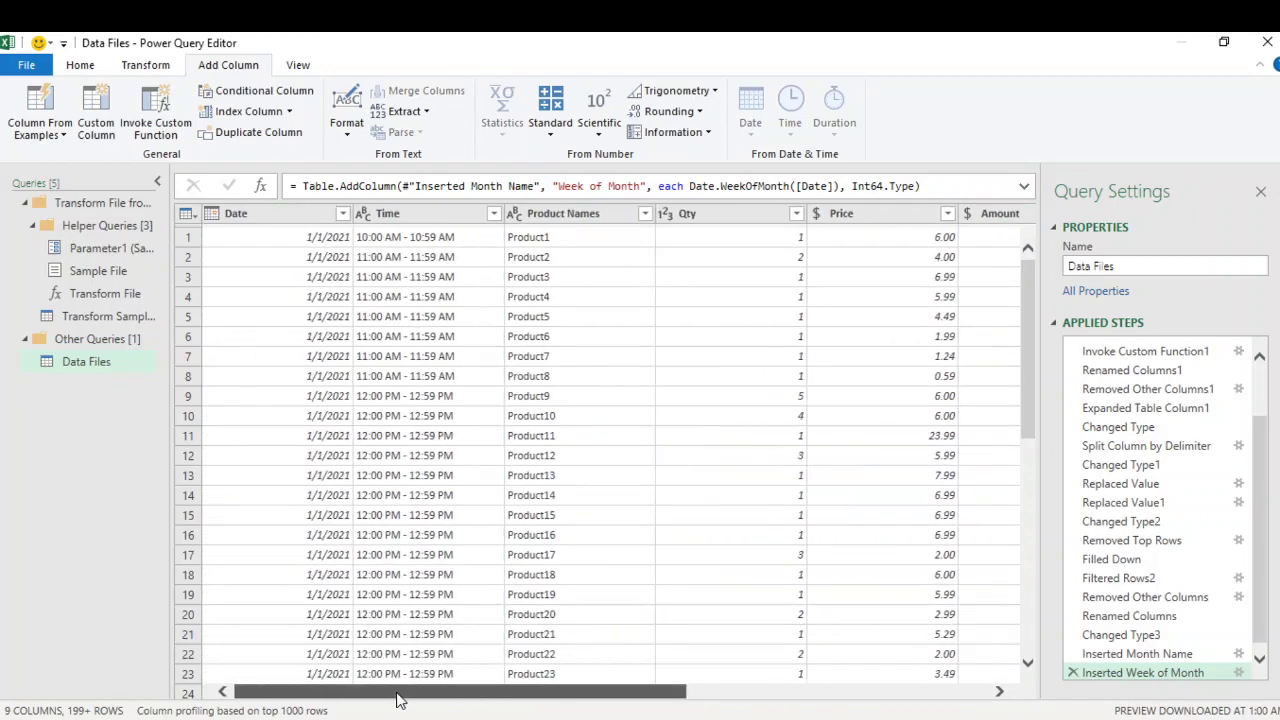
pyautogui.click(268, 215)
pyautogui.click(750, 110)
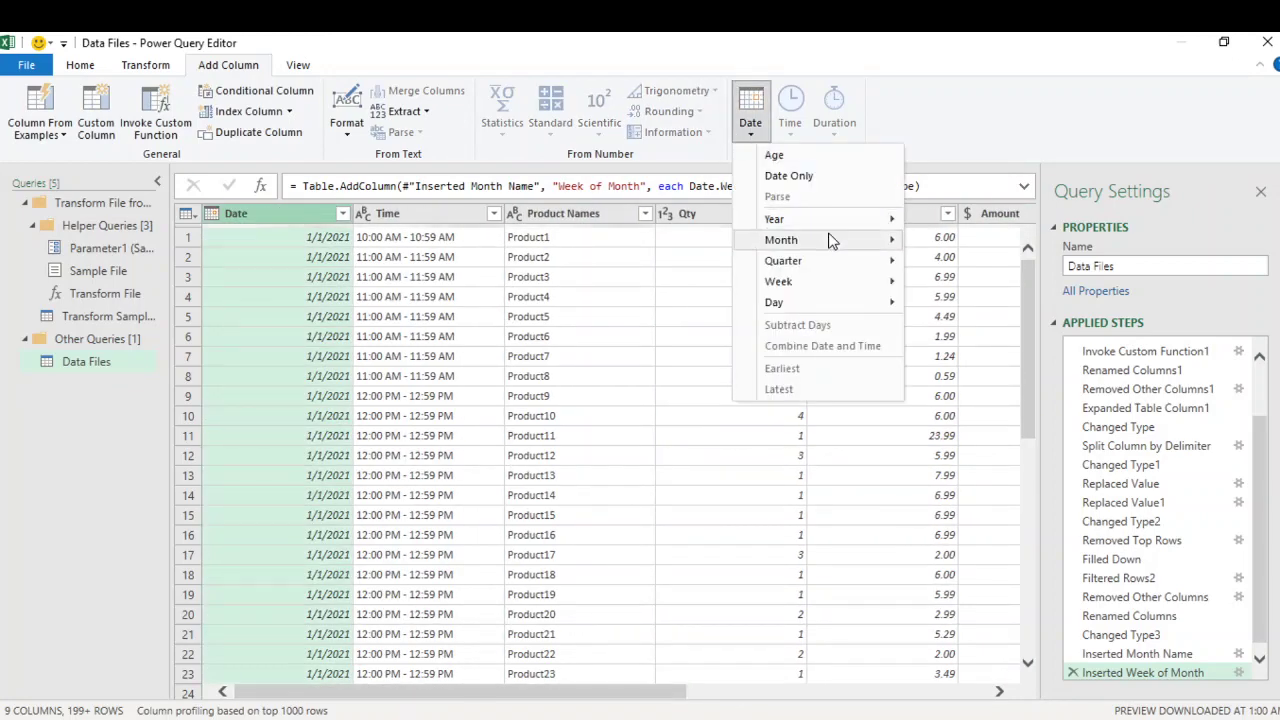
pyautogui.moveTo(832, 284)
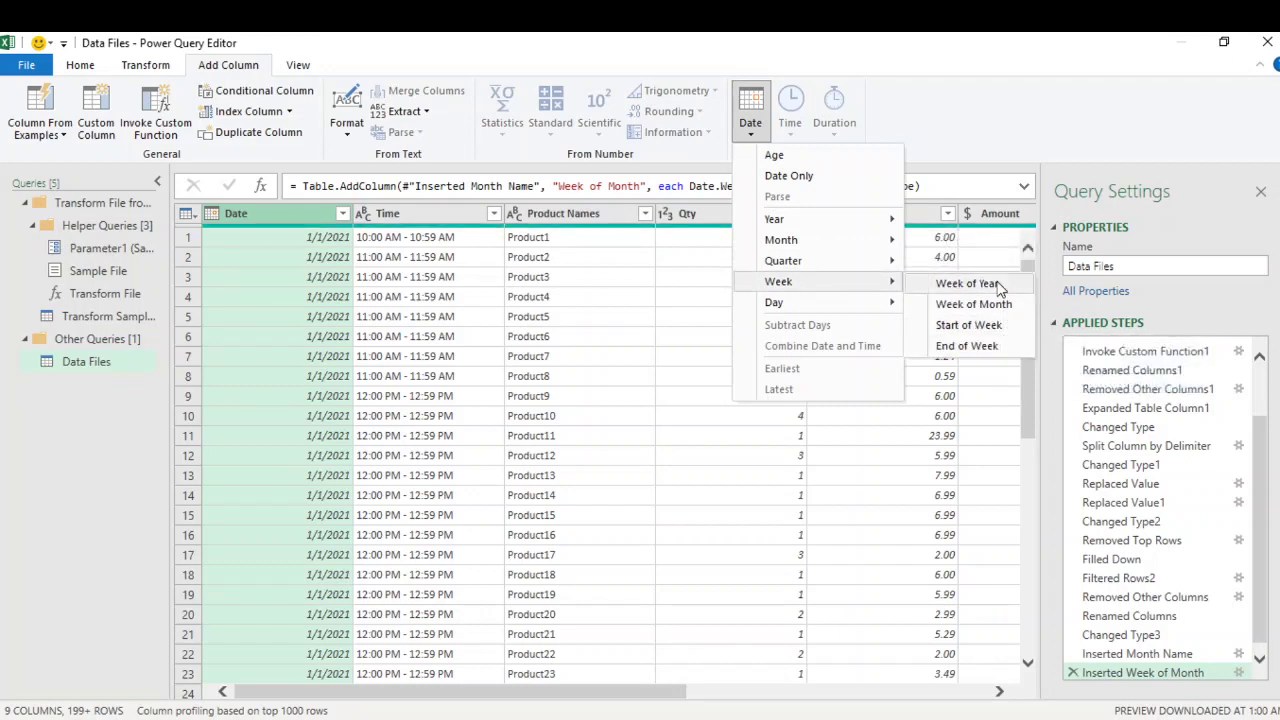
pyautogui.click(966, 284)
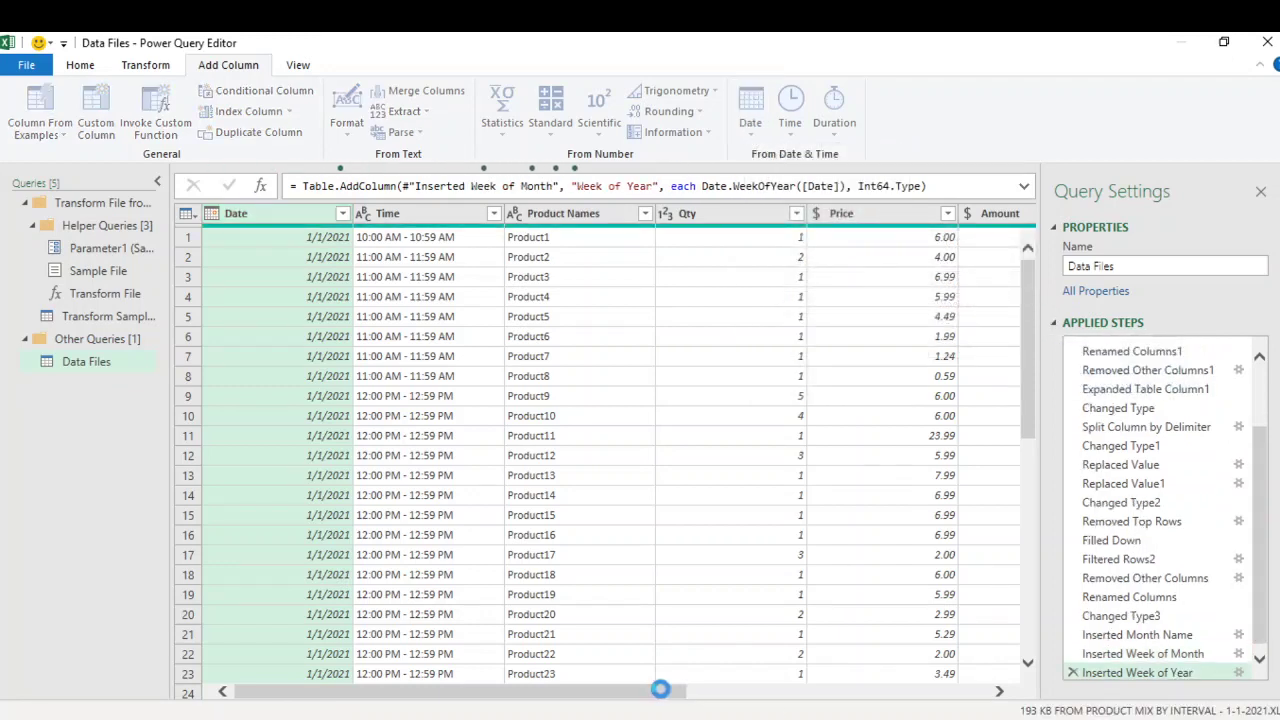
pyautogui.click(716, 691)
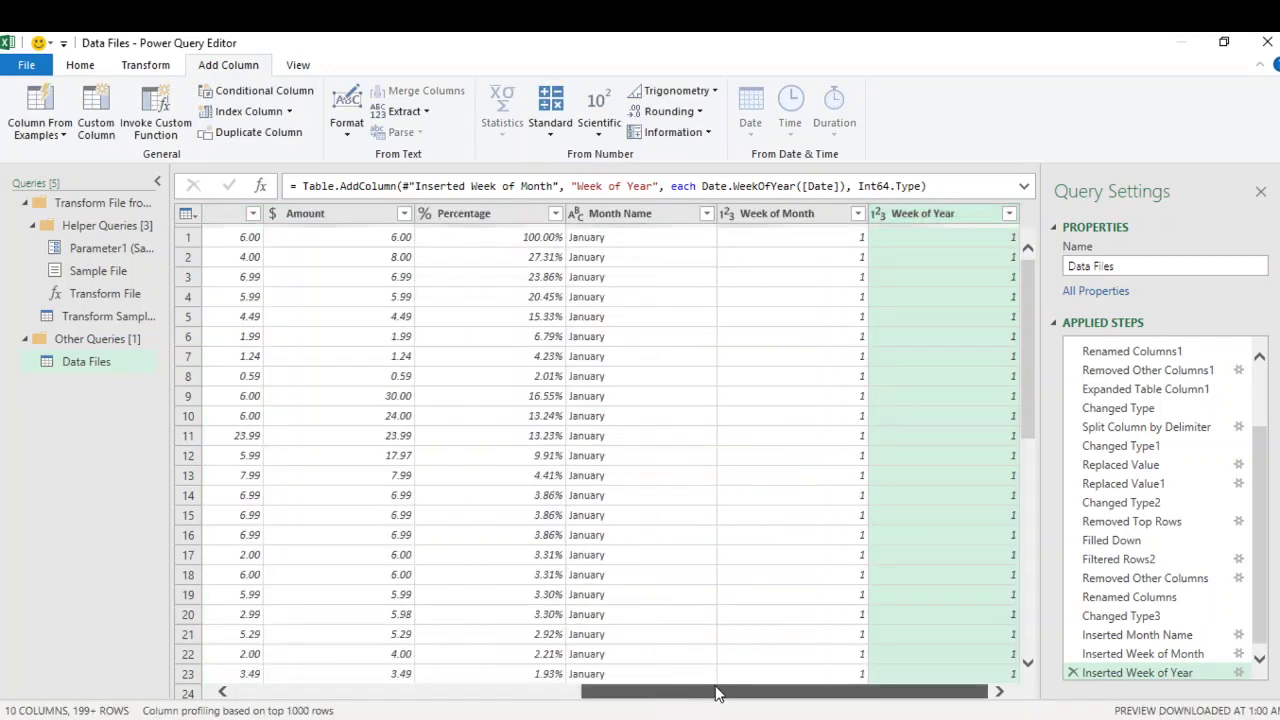
pyautogui.click(630, 218)
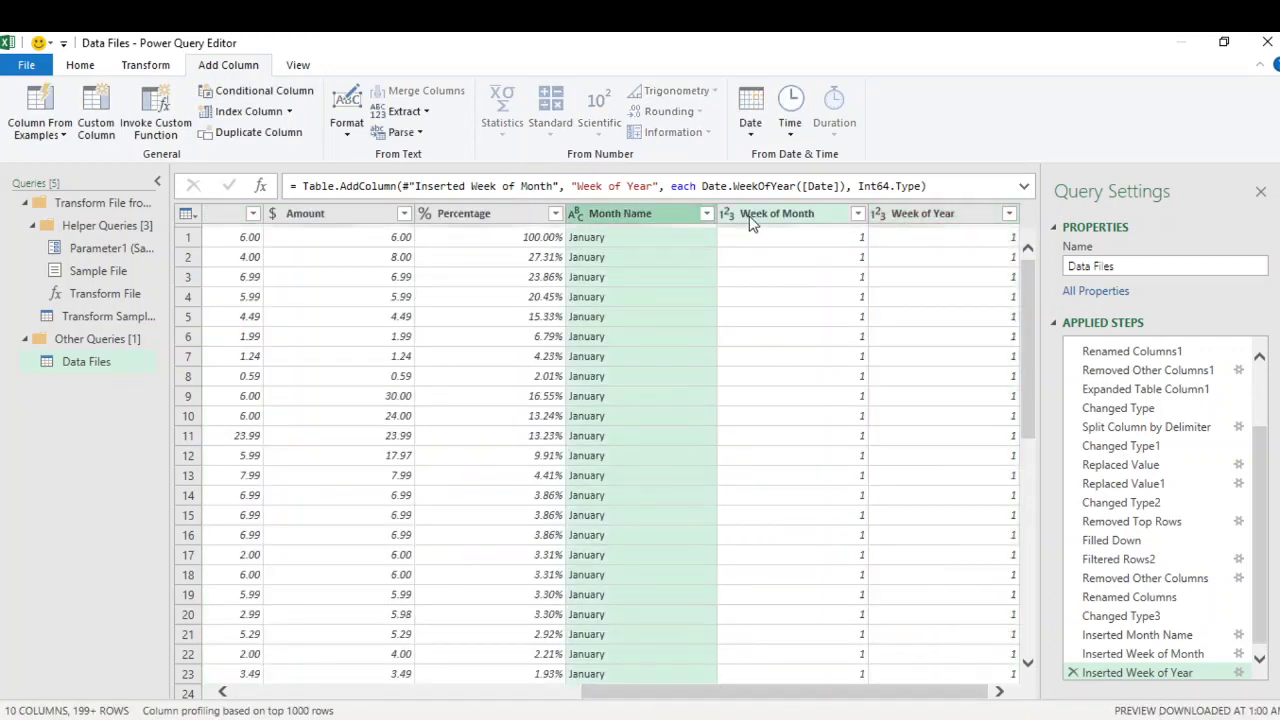
pyautogui.click(751, 218)
pyautogui.click(970, 214)
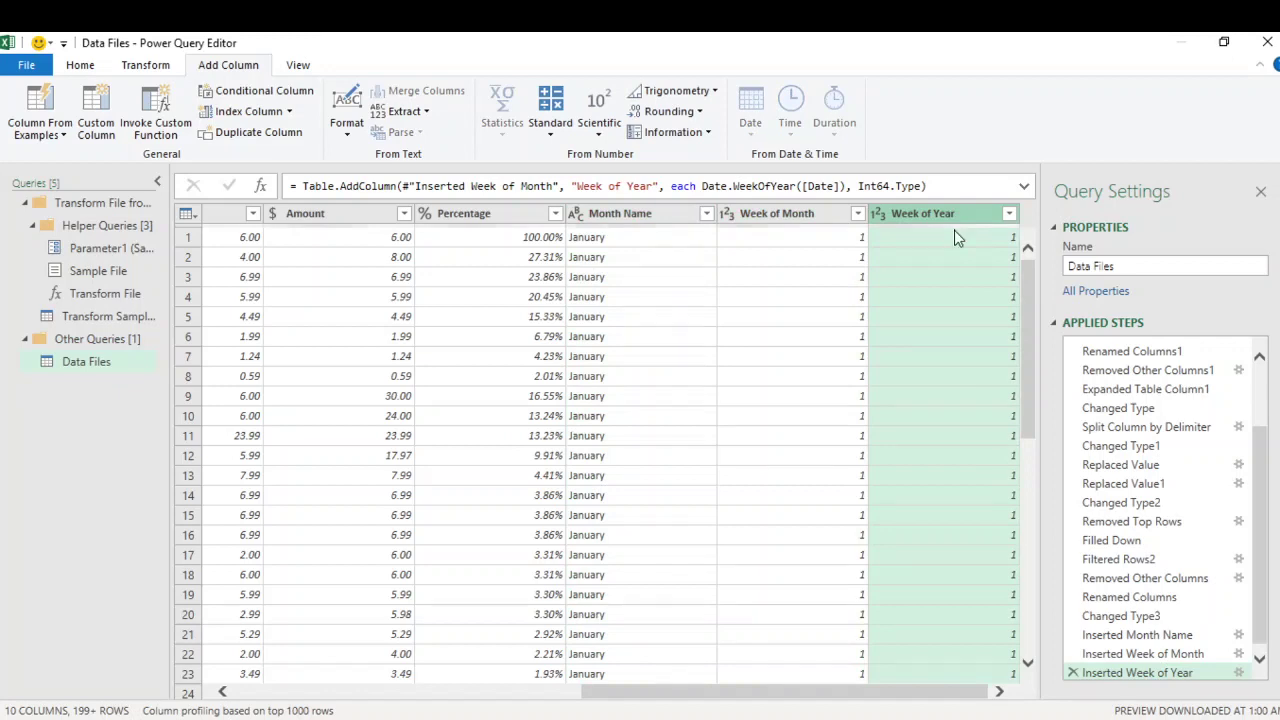
# Step: Split Month Name by 3 characters, once from the left
pyautogui.click(622, 214)
pyautogui.rightClick(622, 214)
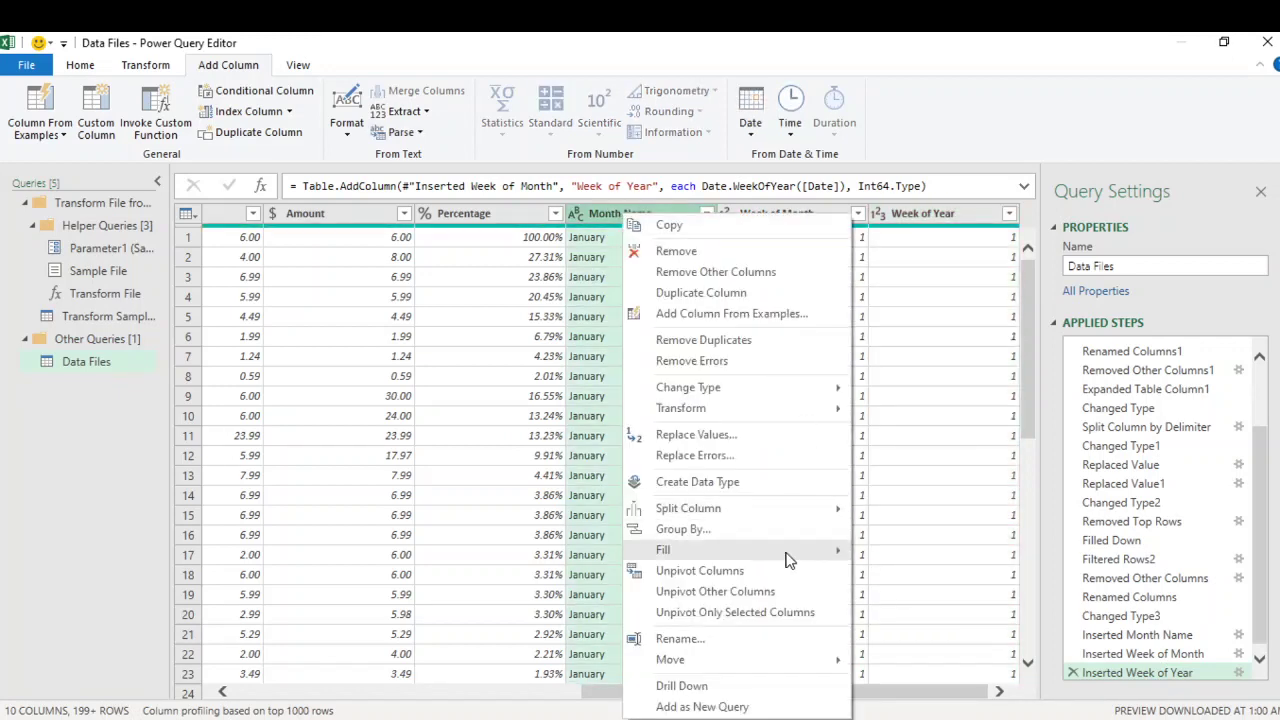
pyautogui.moveTo(779, 520)
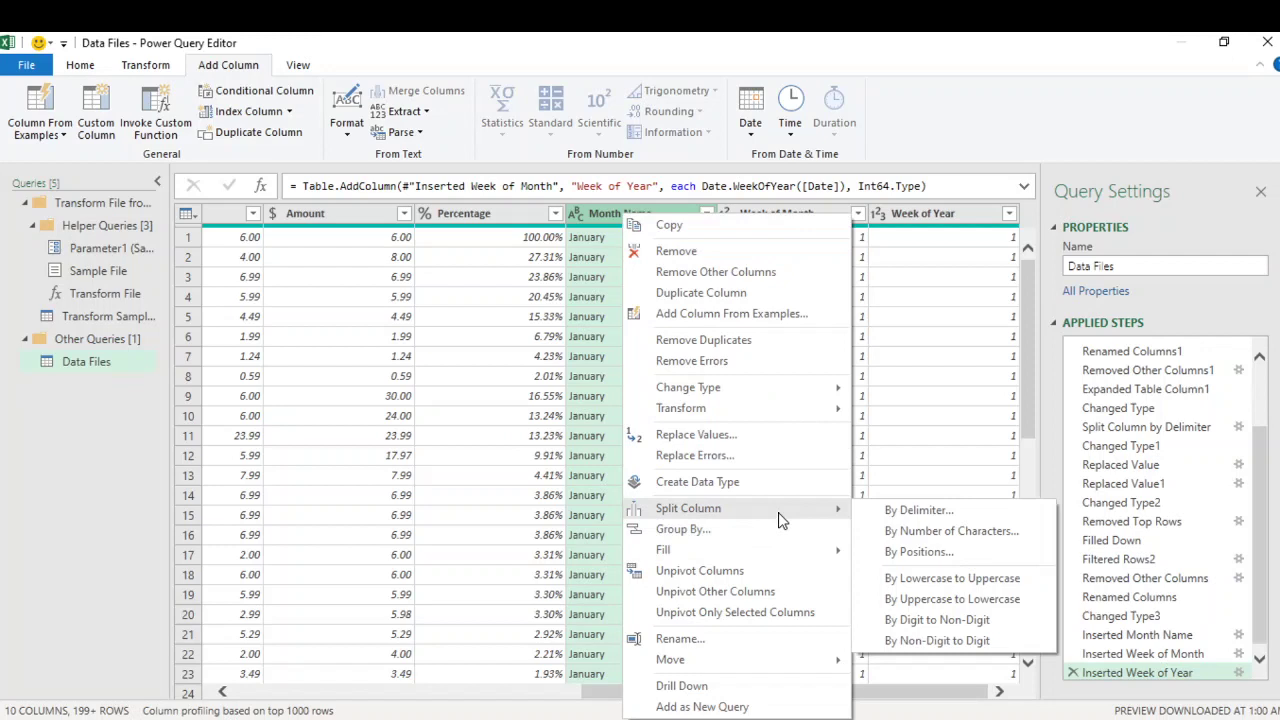
pyautogui.click(980, 531)
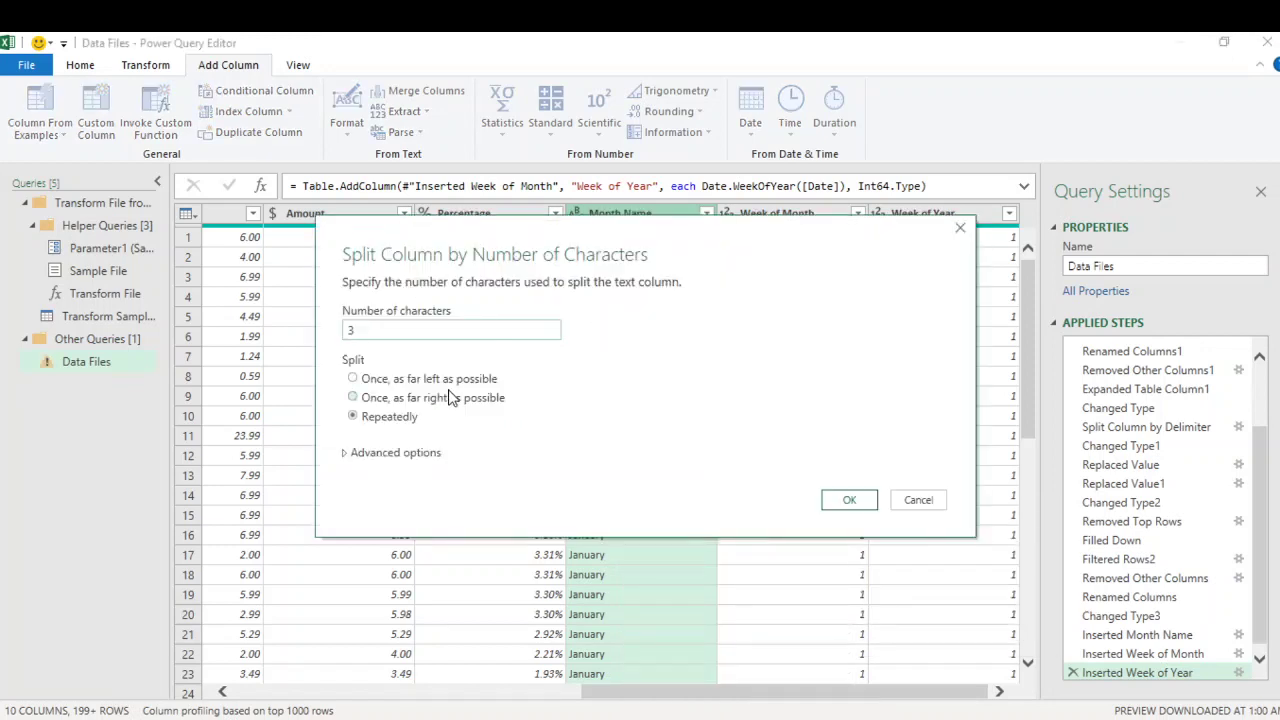
pyautogui.click(462, 380)
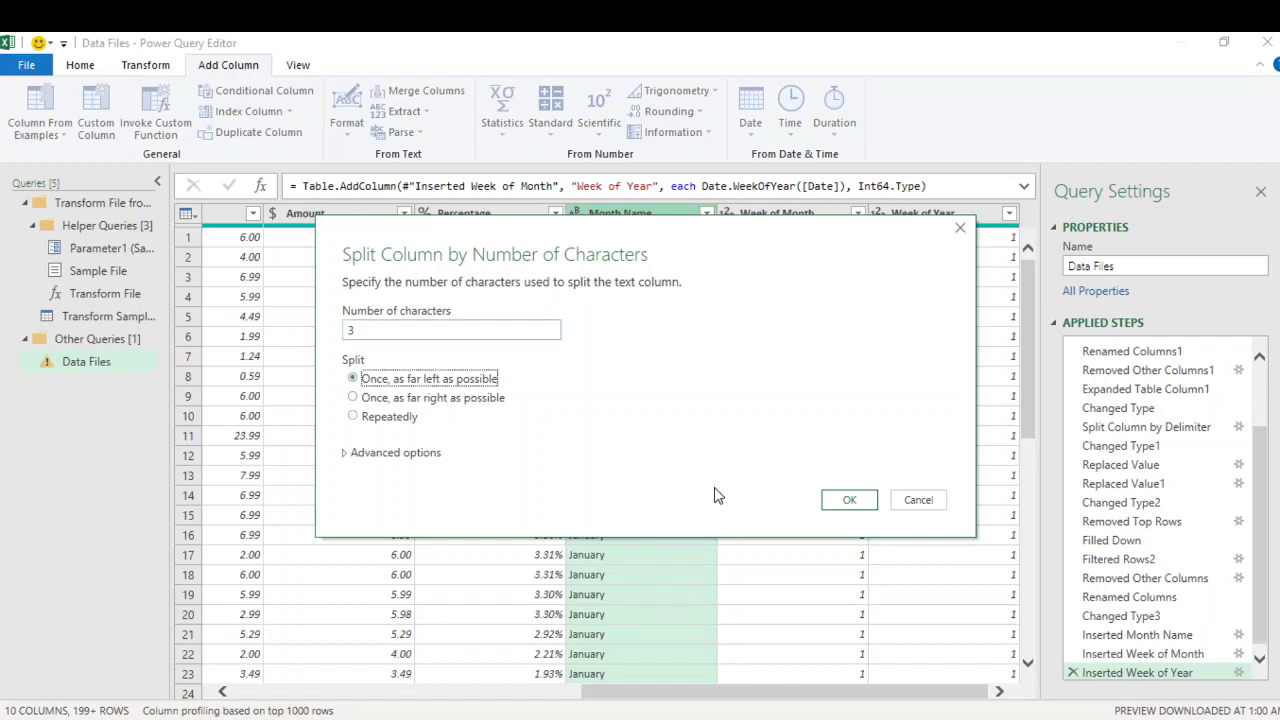
pyautogui.click(849, 500)
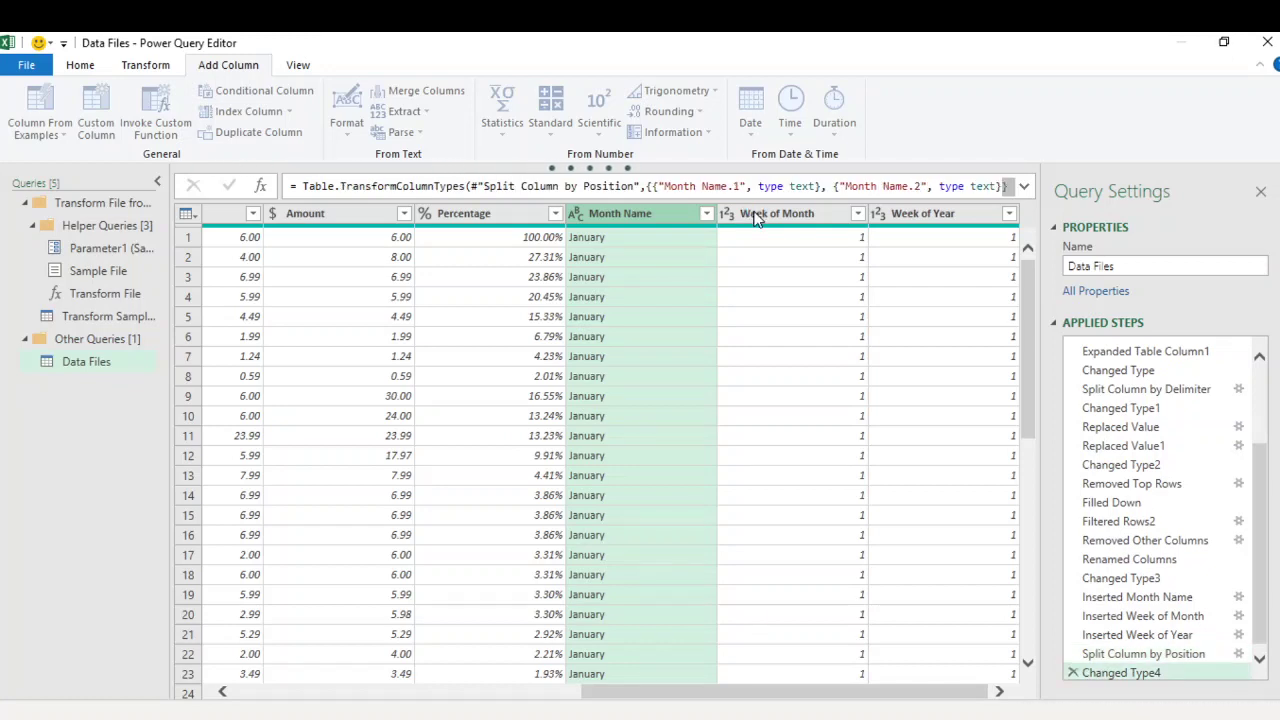
# Step: Delete Month Name.2 and rename Month Name.1 back to Month Name
pyautogui.click(755, 214)
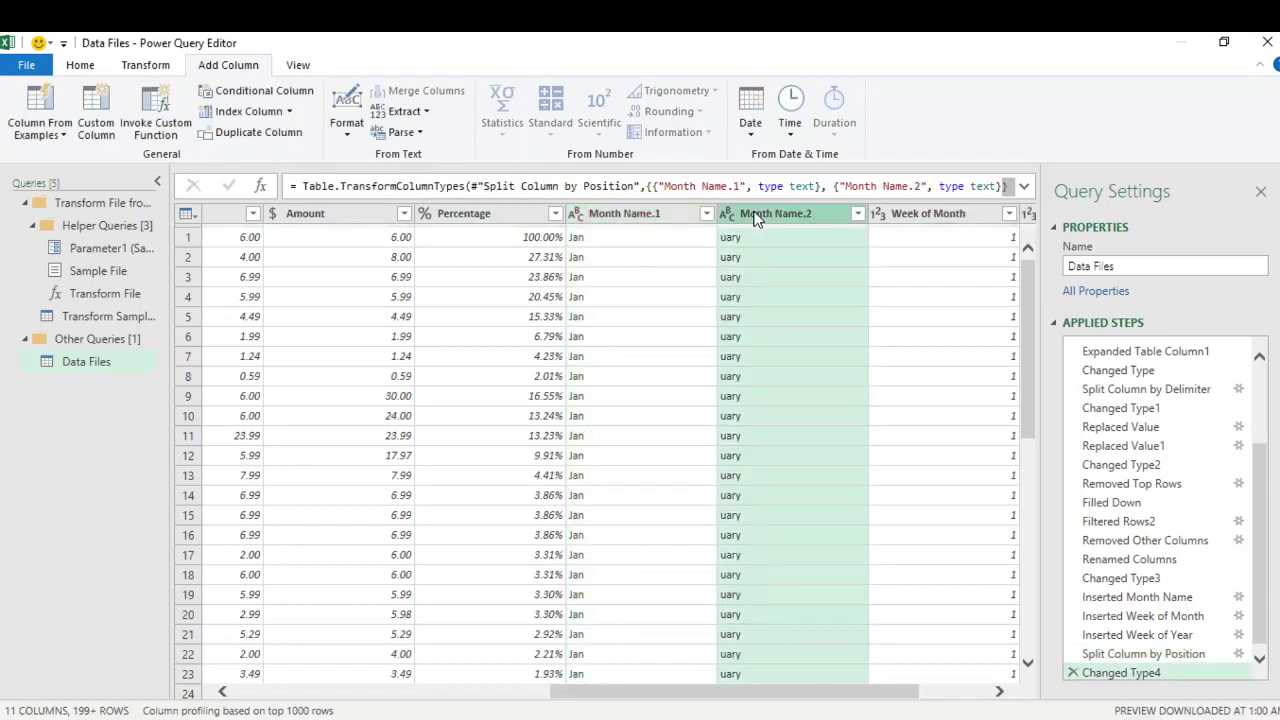
pyautogui.press('Delete')
pyautogui.doubleClick(636, 214)
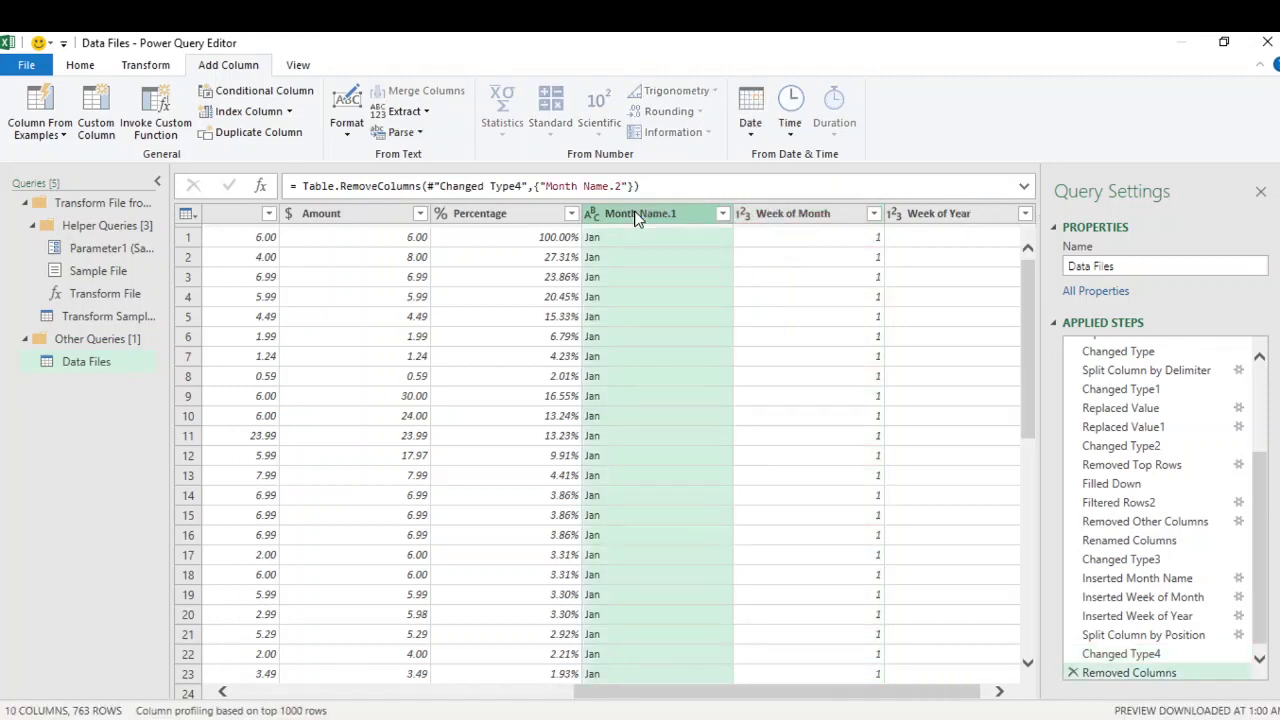
pyautogui.press('End')
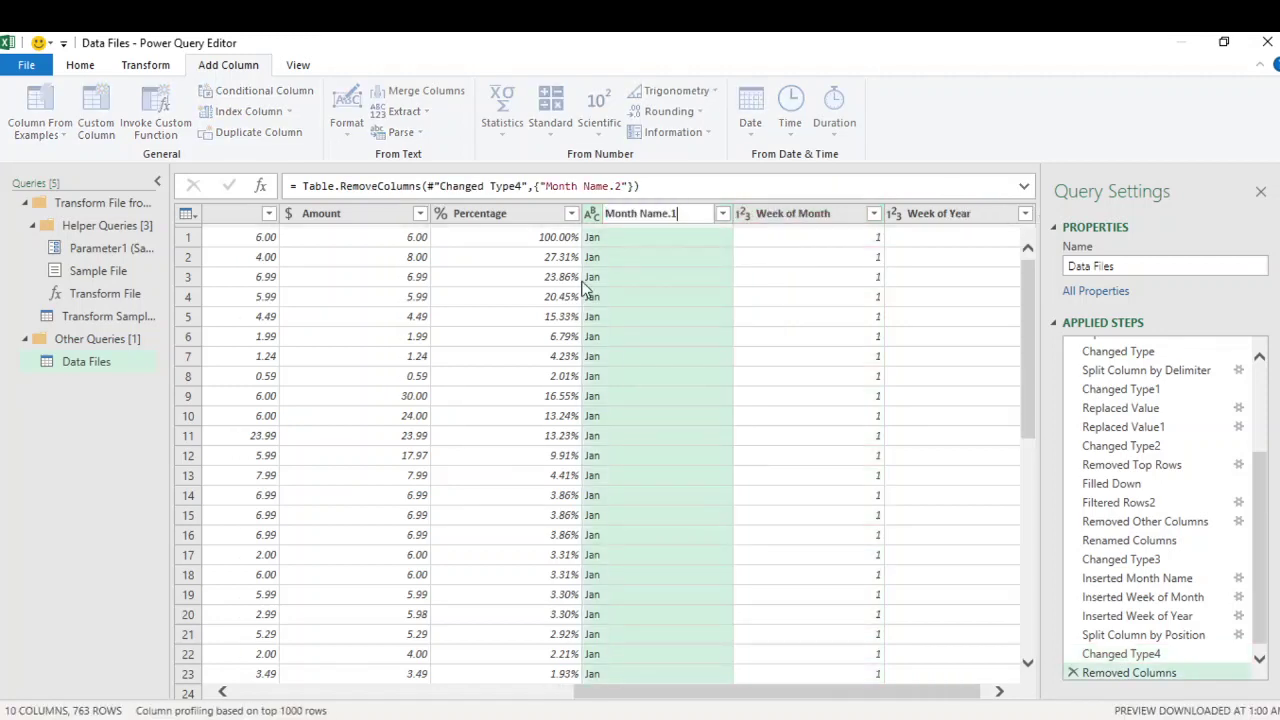
pyautogui.press('BackSpace')
pyautogui.press('Return')
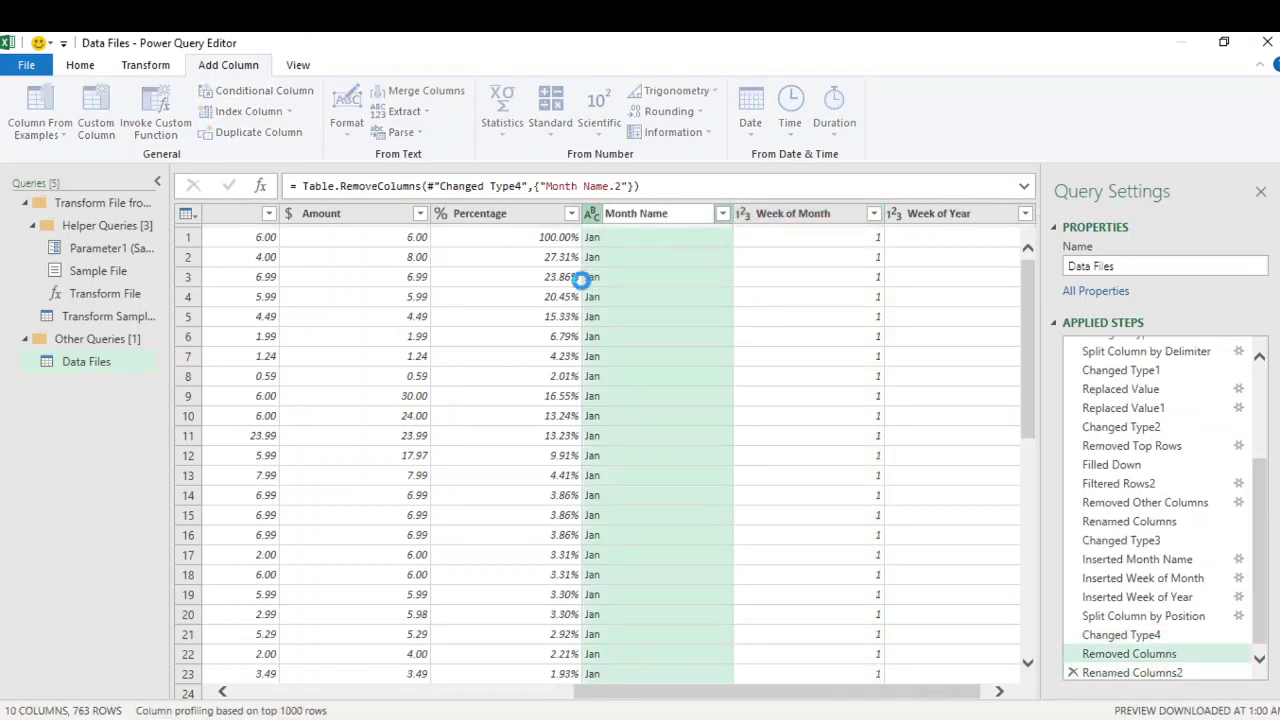
pyautogui.moveTo(812, 690); pyautogui.dragTo(897, 699)
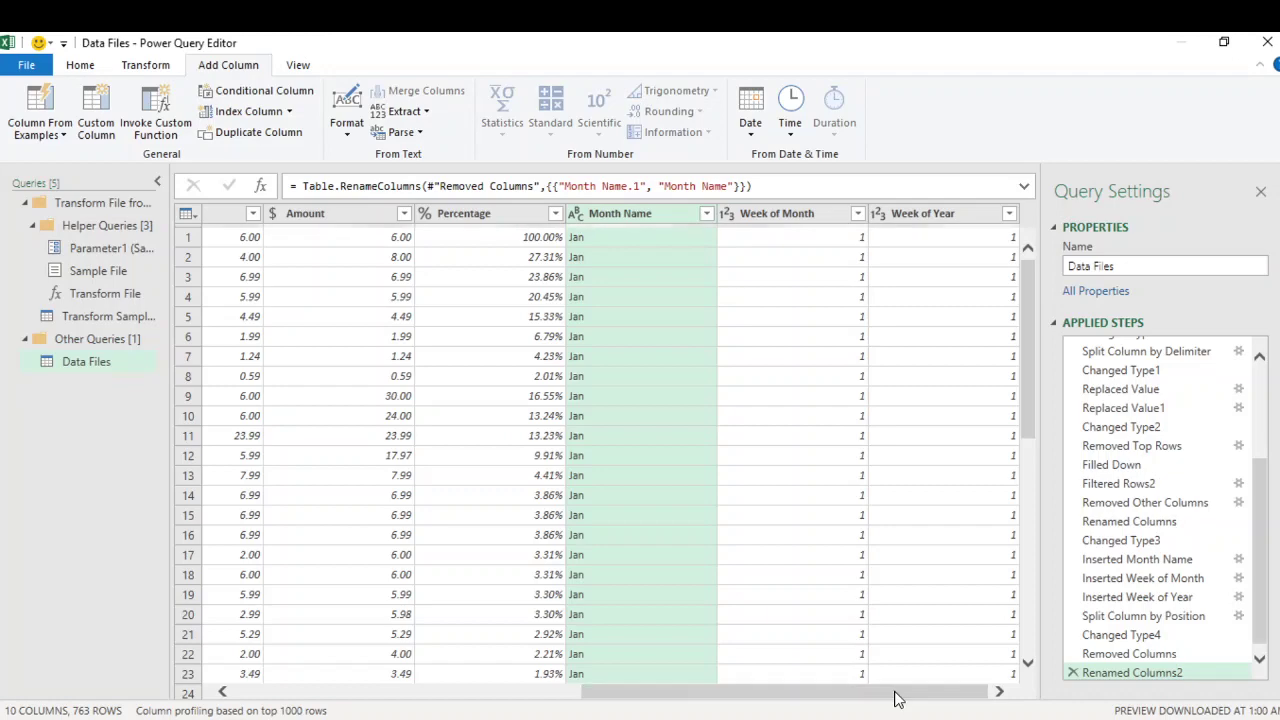
pyautogui.moveTo(897, 699); pyautogui.dragTo(436, 669)
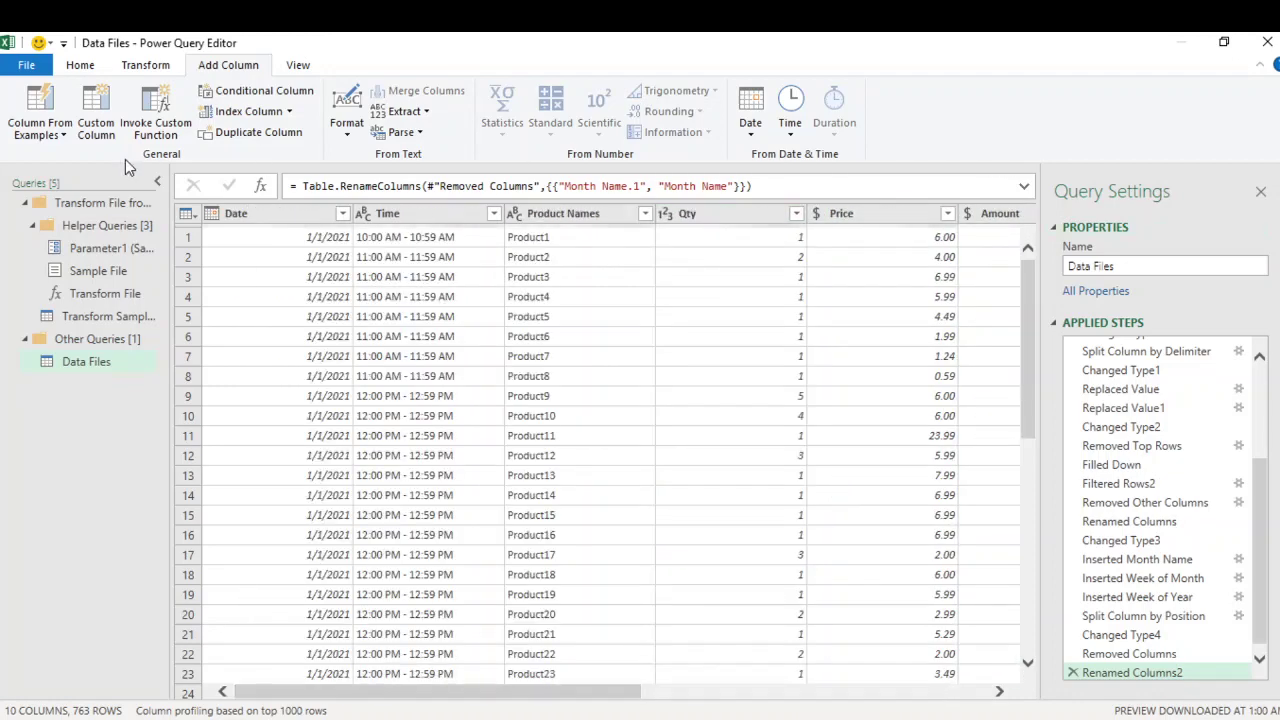
pyautogui.click(74, 70)
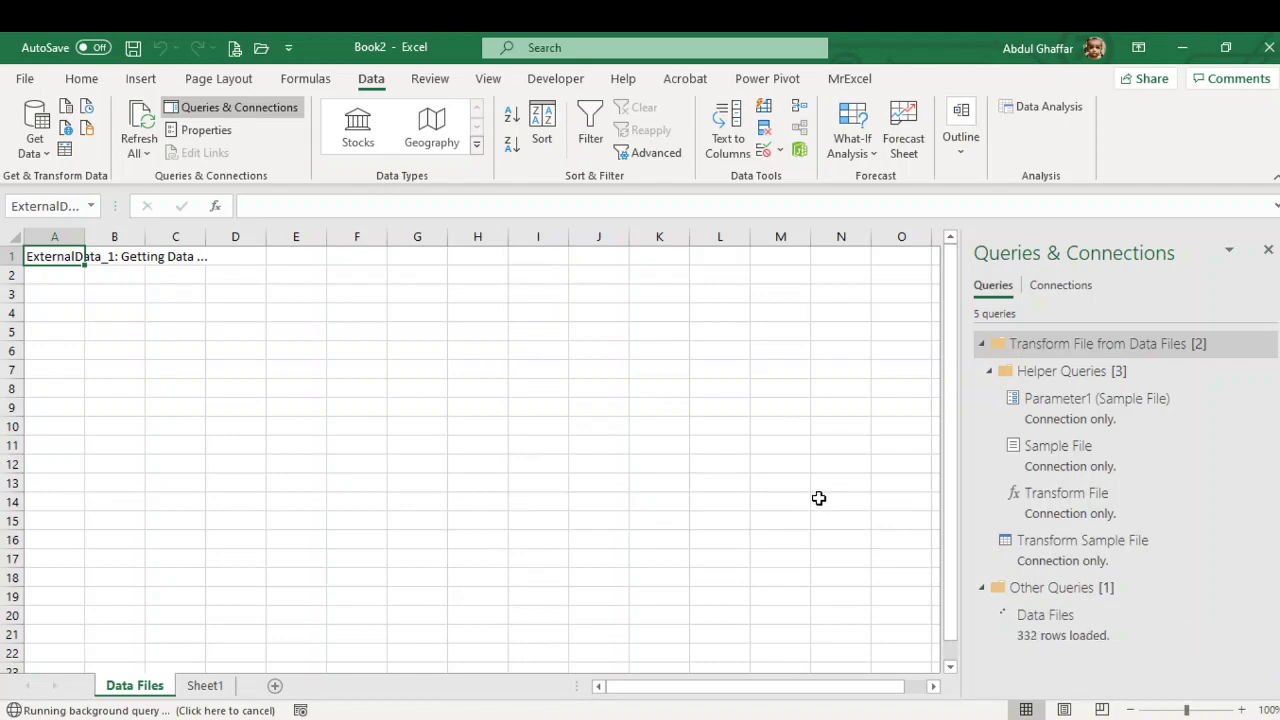
# Step: Format Price and Amount (E:F) as Accounting and Percentage (G) with Percent Style
pyautogui.click(157, 277)
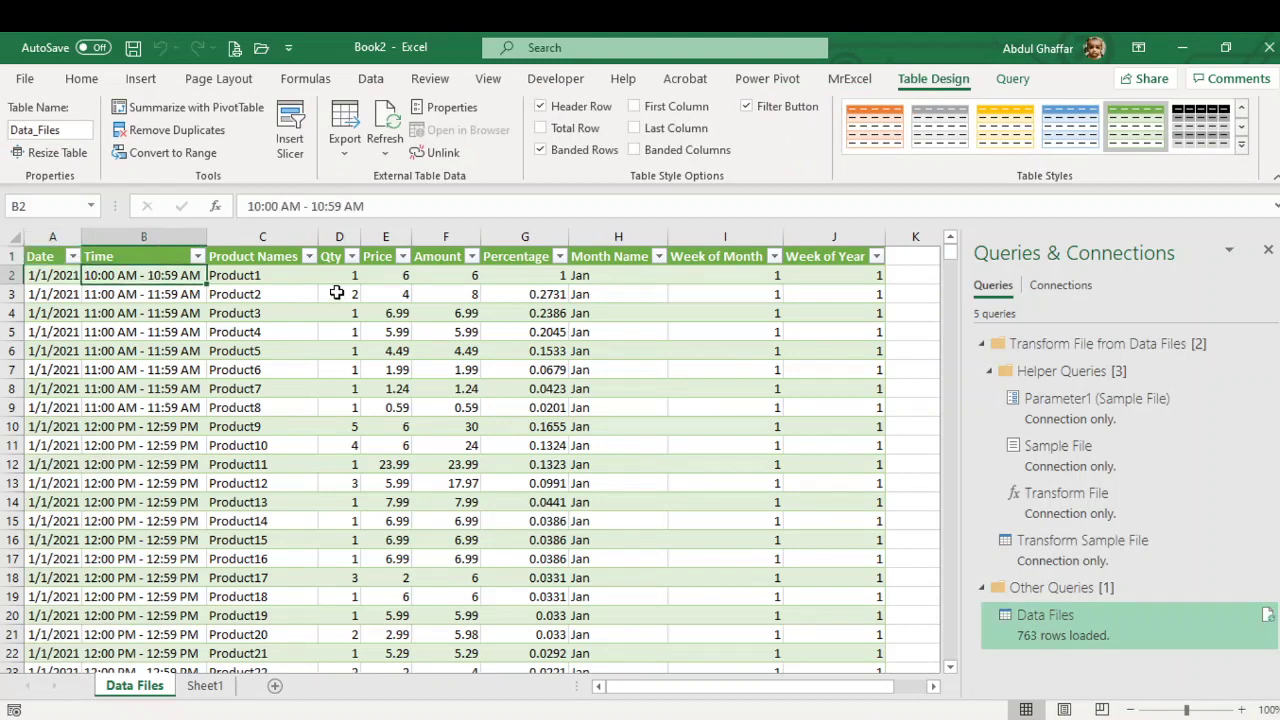
pyautogui.moveTo(390, 237); pyautogui.dragTo(446, 237)
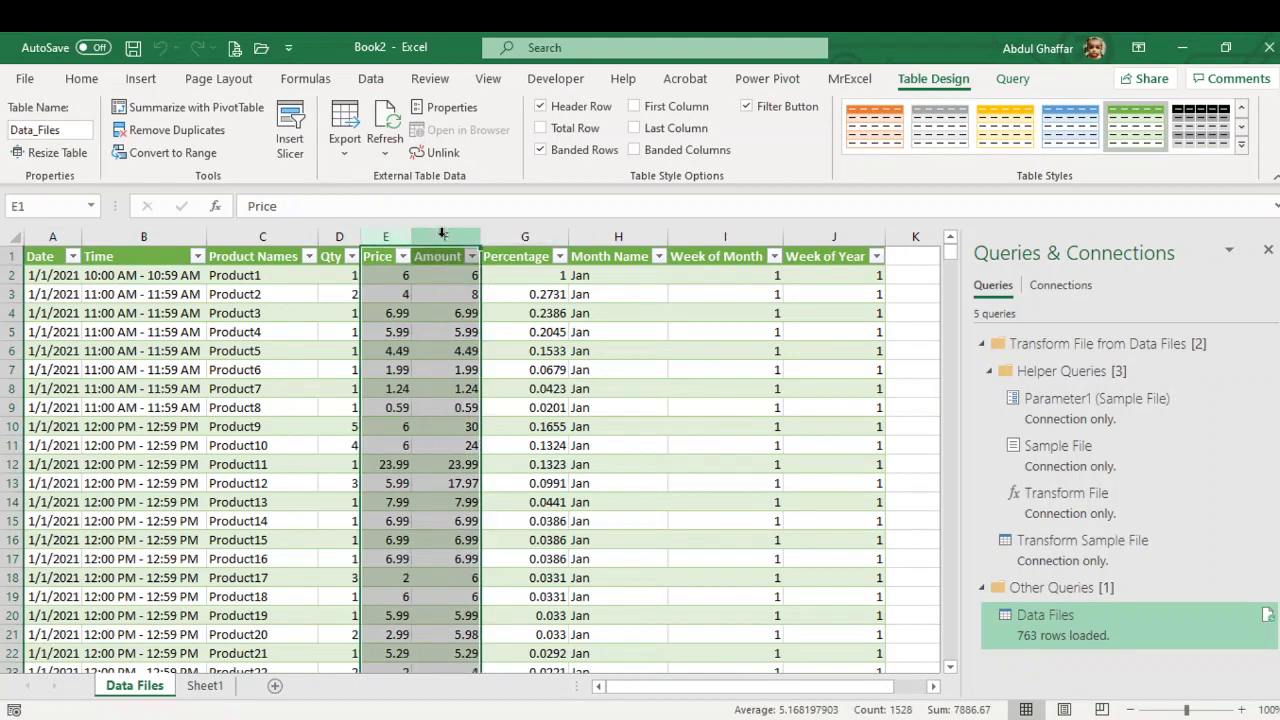
pyautogui.click(81, 78)
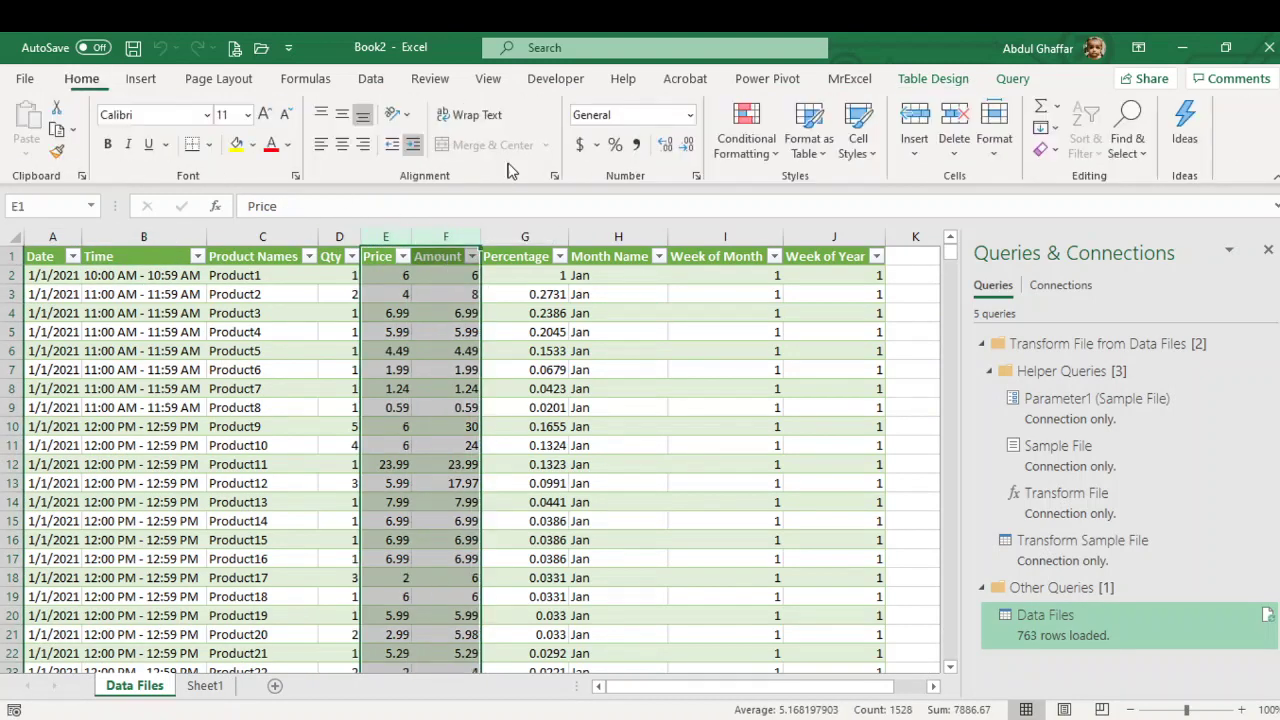
pyautogui.click(580, 145)
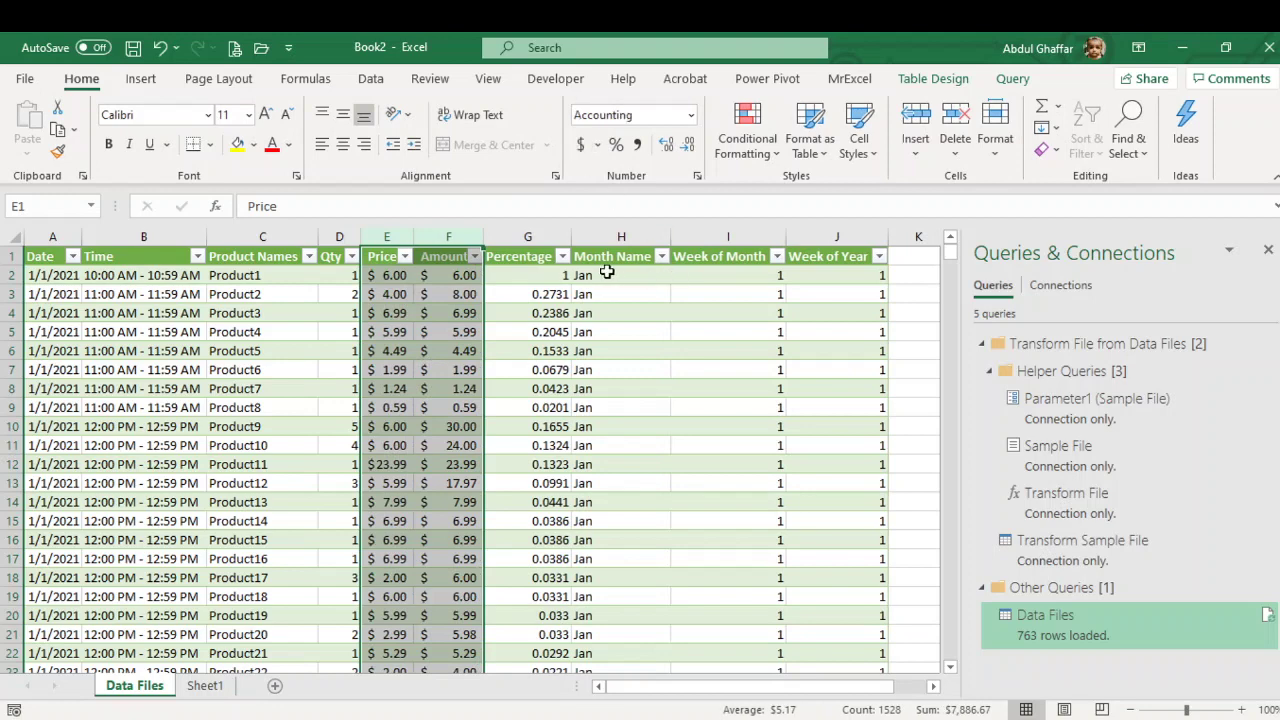
pyautogui.click(527, 237)
pyautogui.click(620, 147)
pyautogui.click(550, 350)
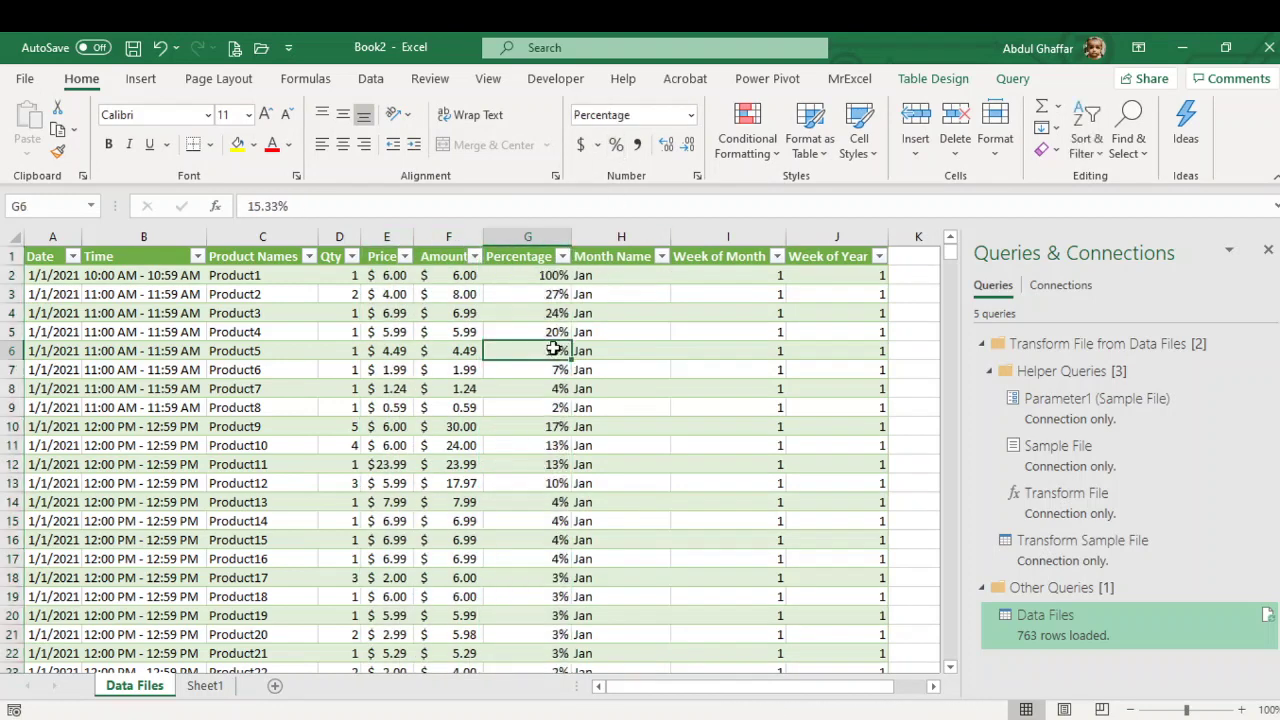
pyautogui.click(720, 312)
pyautogui.click(312, 334)
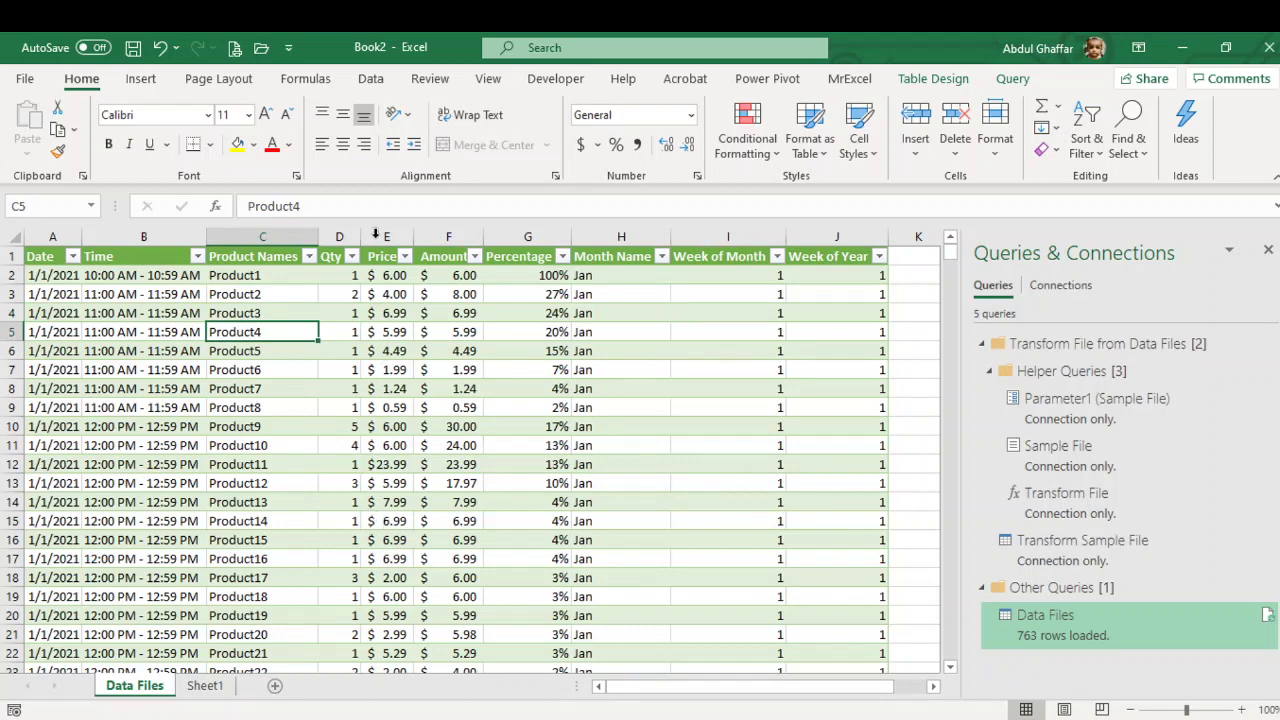
# Step: Start a PivotTable from the Data_Files table, then cancel it
pyautogui.click(145, 80)
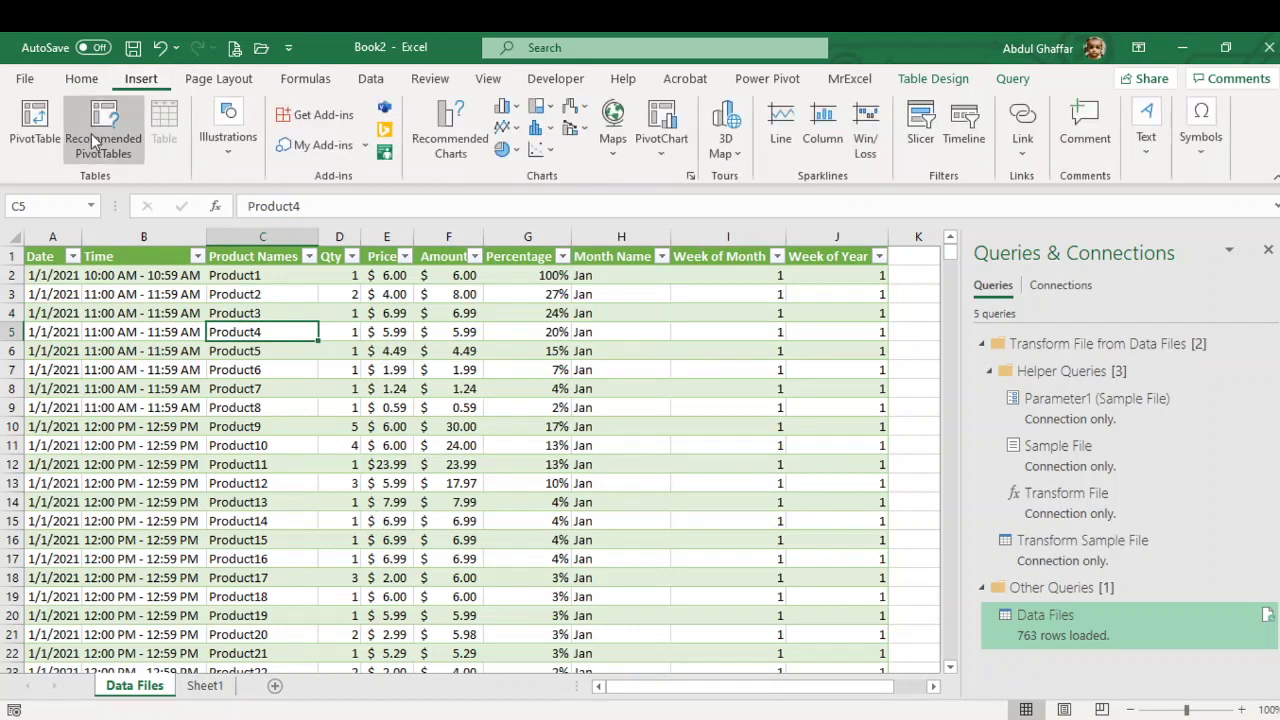
pyautogui.click(34, 125)
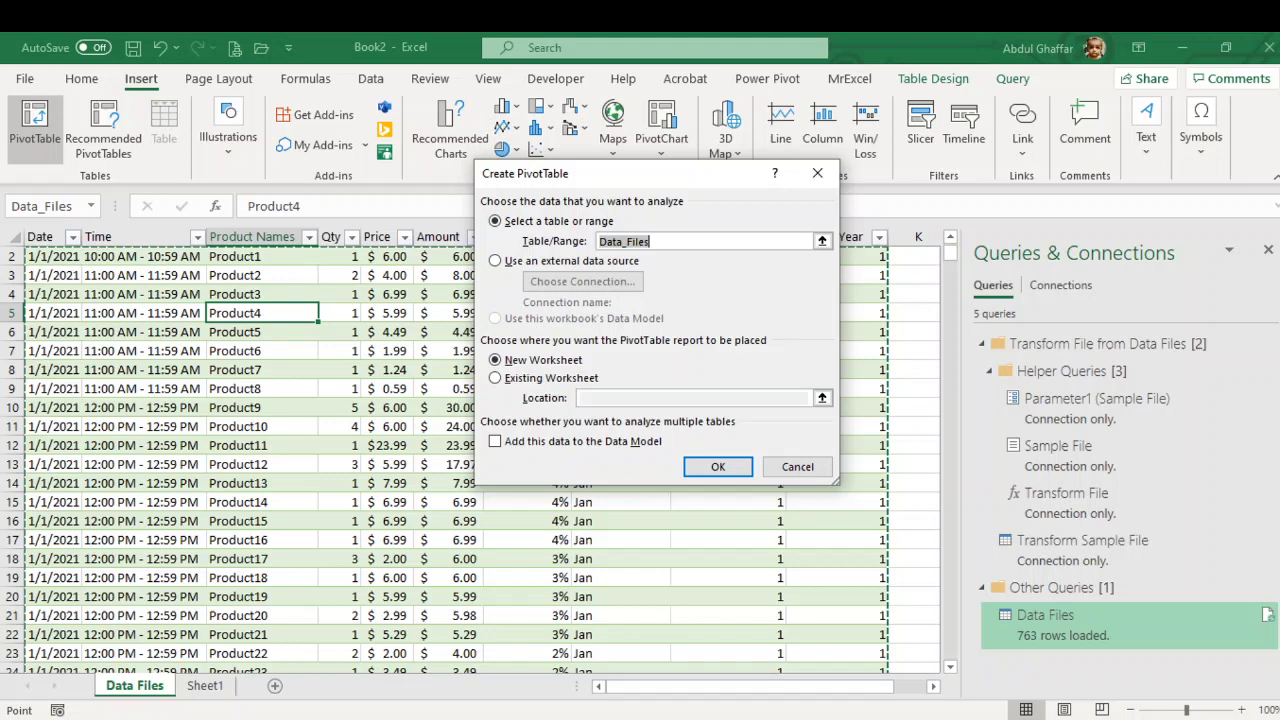
pyautogui.click(775, 467)
# Step: Jump to the table's last row (764) and switch to the Data Files folder
pyautogui.click(776, 388)
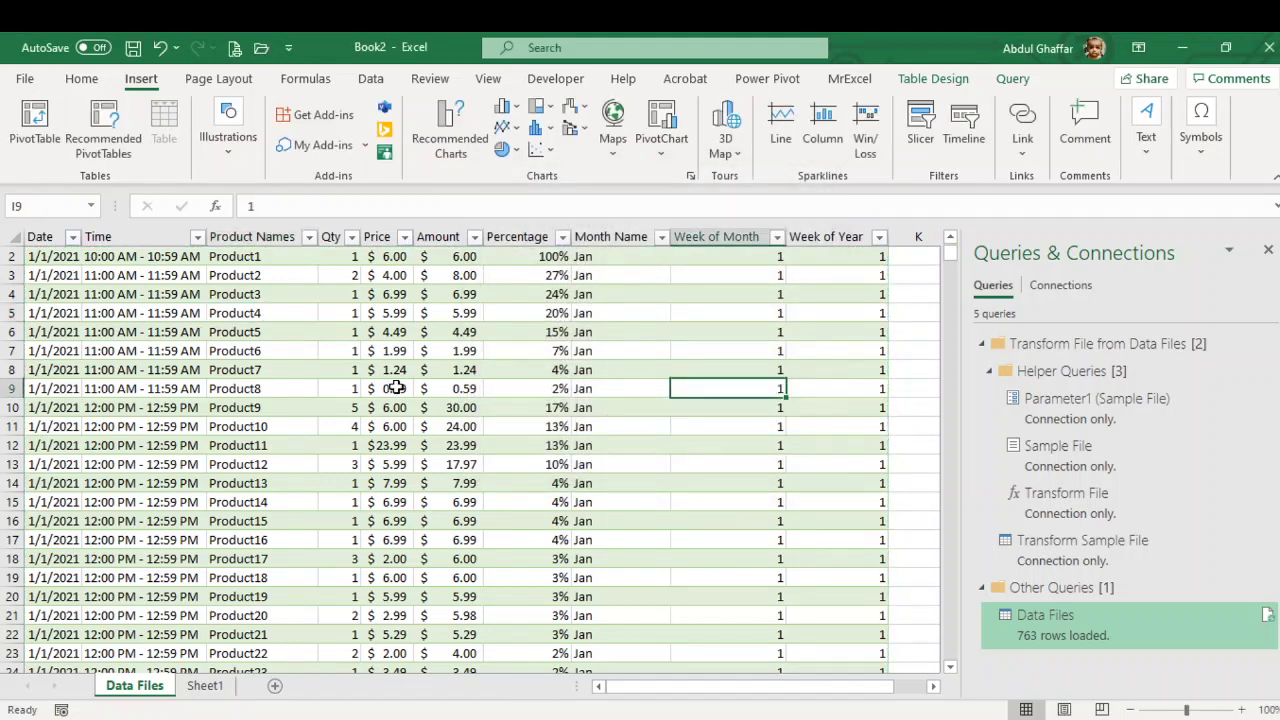
pyautogui.scroll(1, 396, 388)
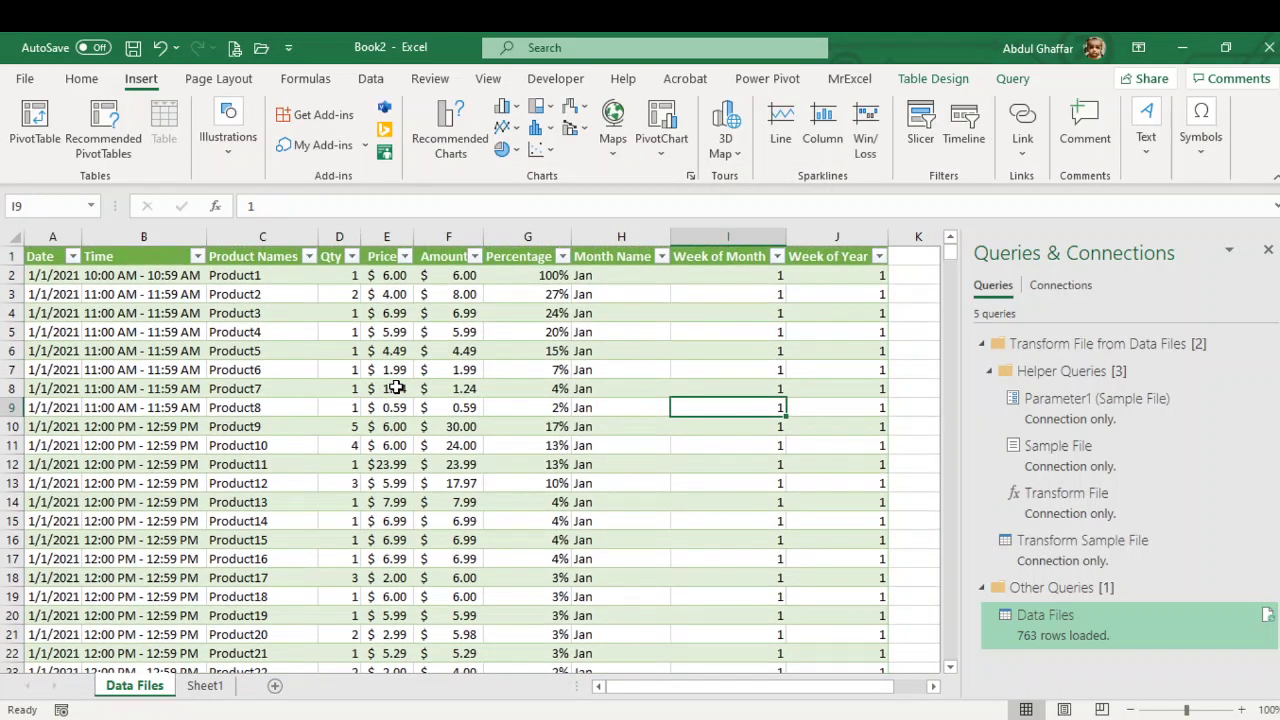
pyautogui.click(58, 333)
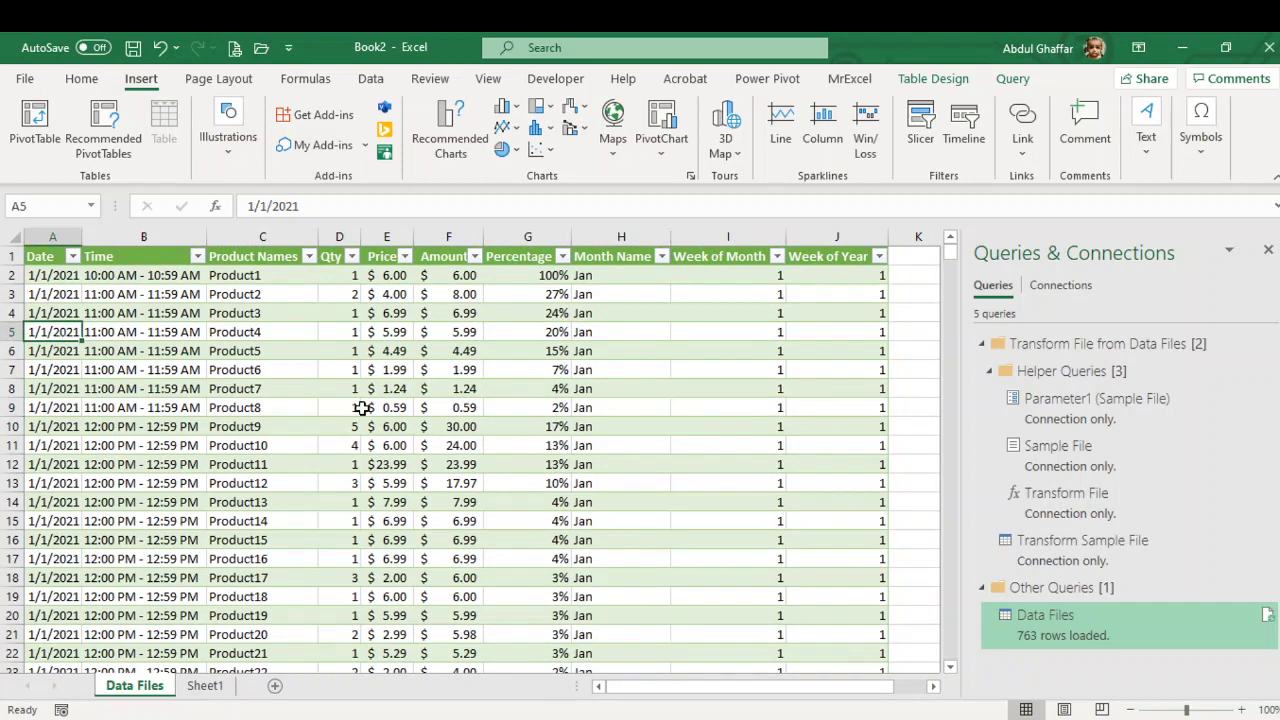
pyautogui.hotkey('ctrl', 'Down')
pyautogui.scroll(-3, 307, 435)
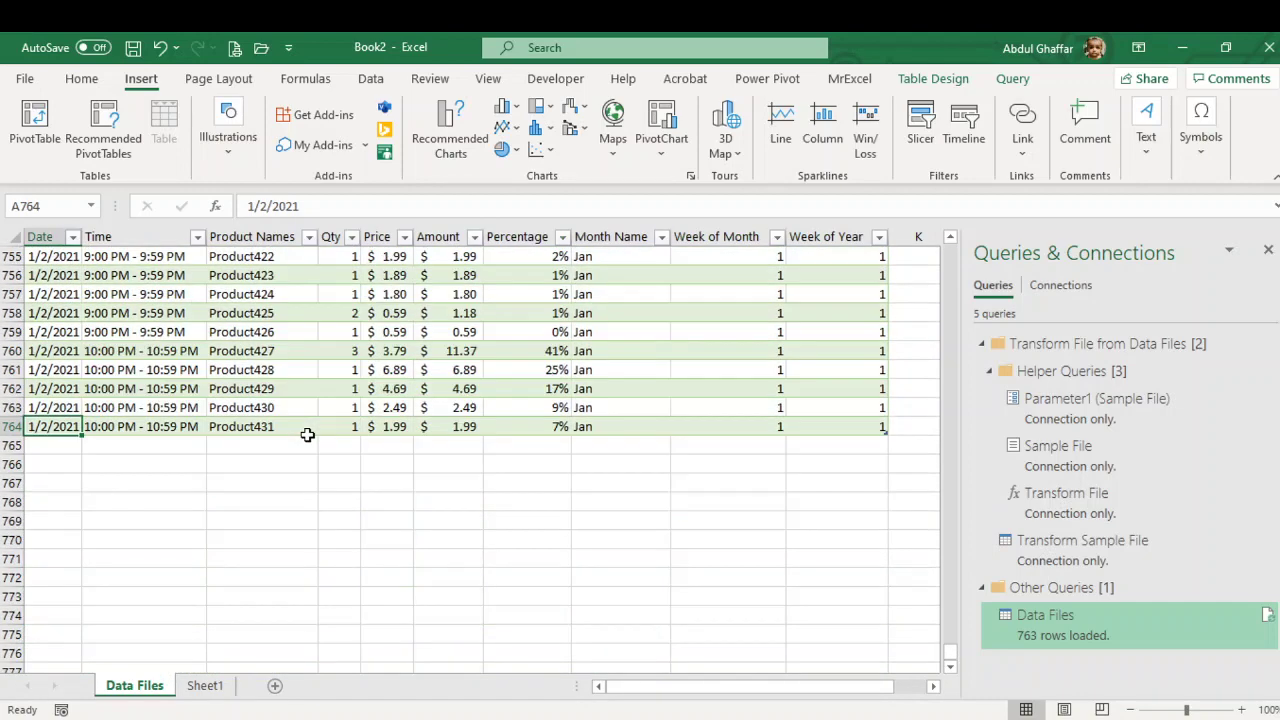
pyautogui.hotkey('alt', 'Tab')
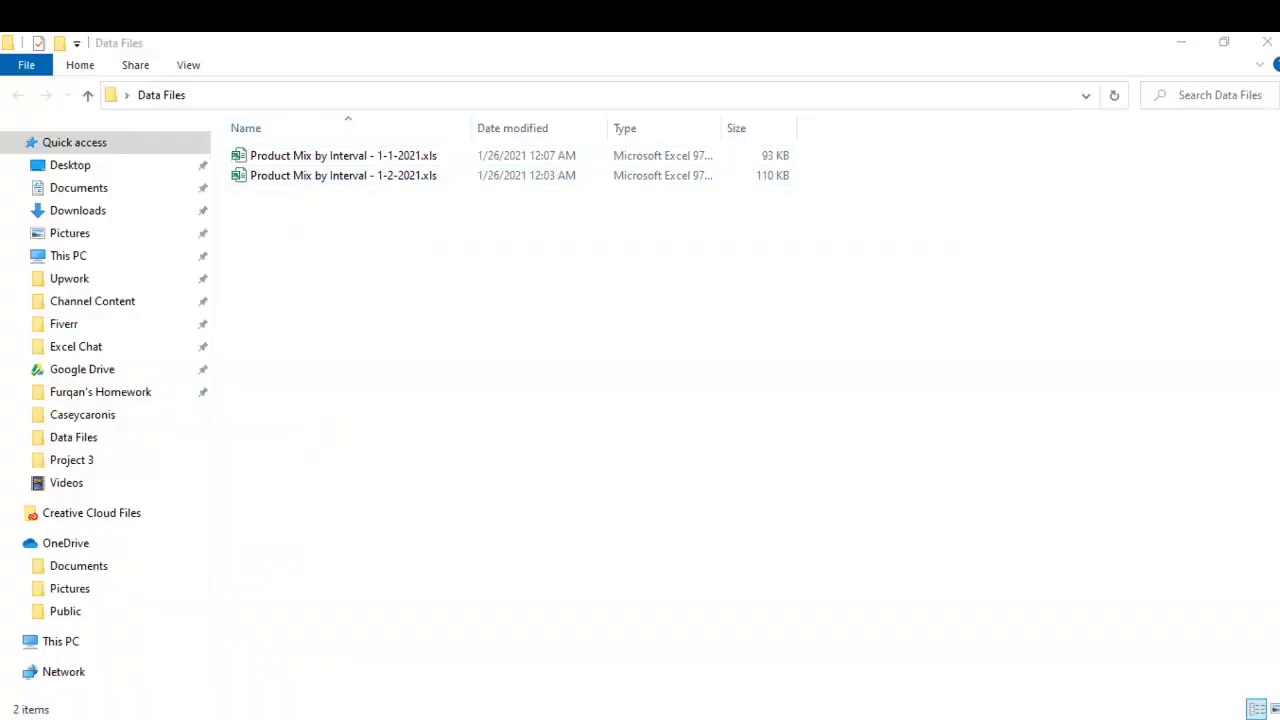
# Step: Paste the 1-3-2021 and 1-4-2021 reports into Data Files, refresh, and open the 1-3 report
pyautogui.press('super+d')
pyautogui.moveTo(580, 678); pyautogui.dragTo(350, 555)
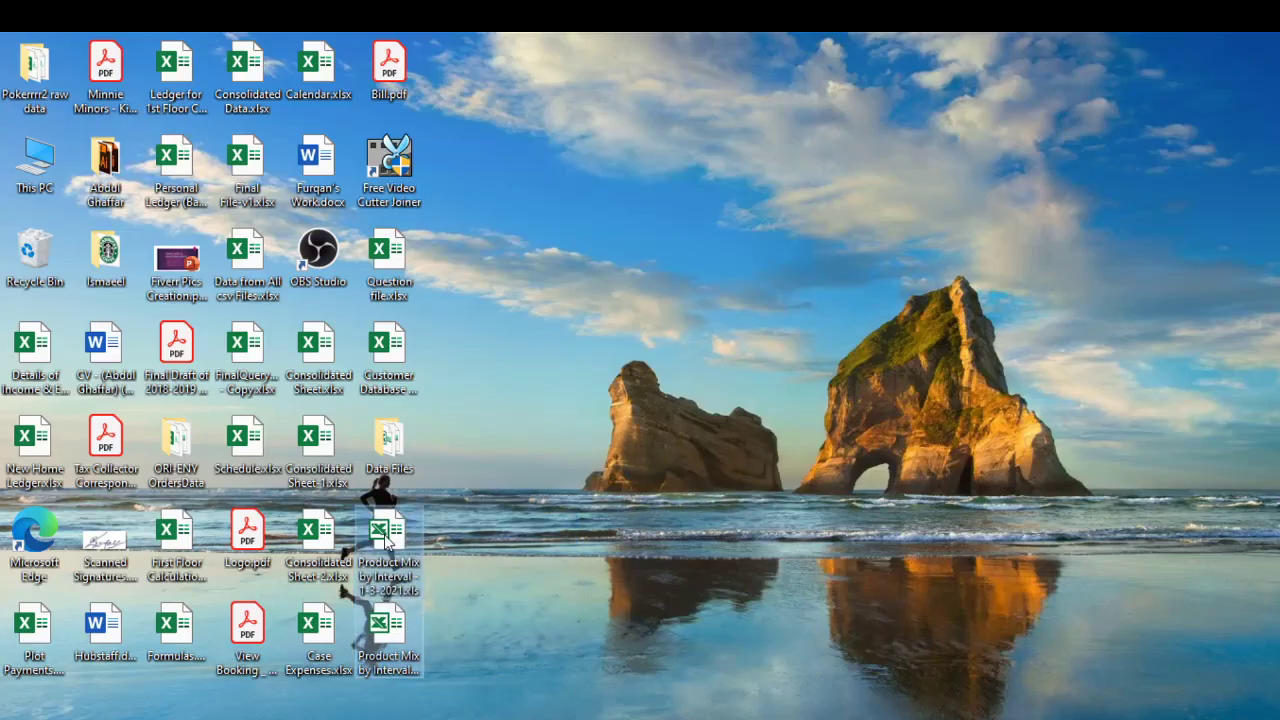
pyautogui.press('super+d')
pyautogui.hotkey('ctrl', 'v')
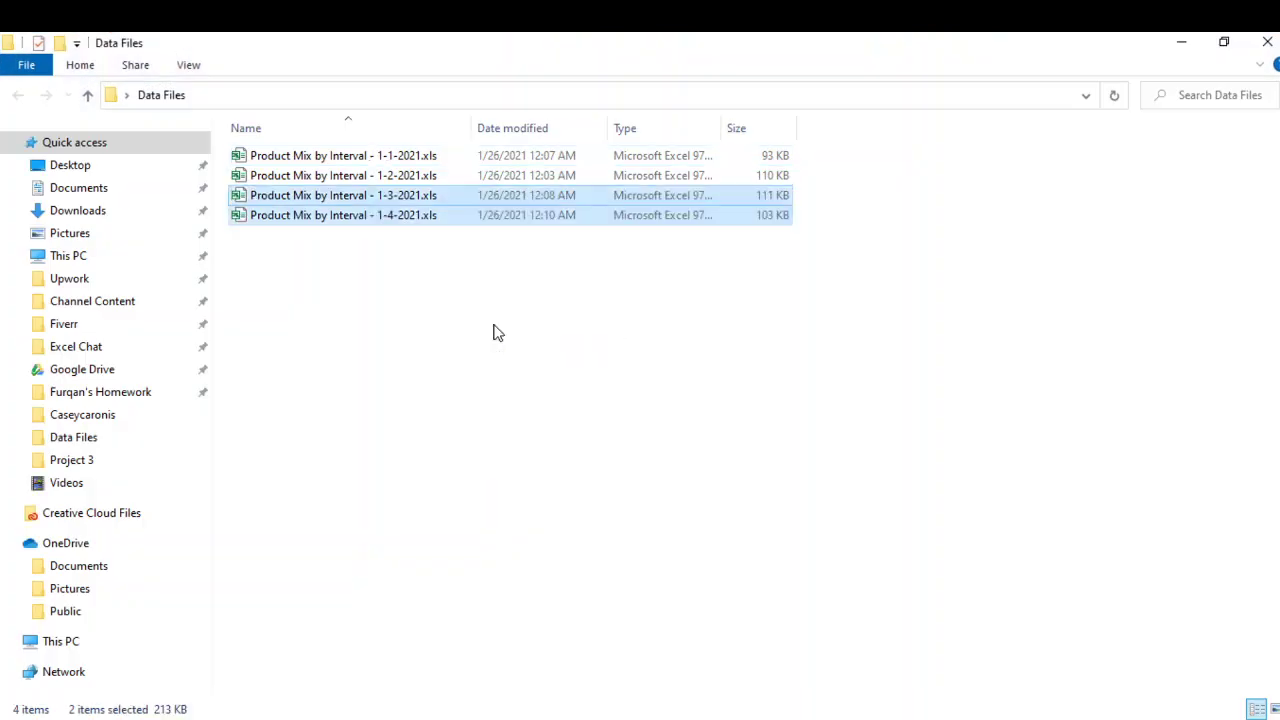
pyautogui.rightClick(497, 332)
pyautogui.click(545, 401)
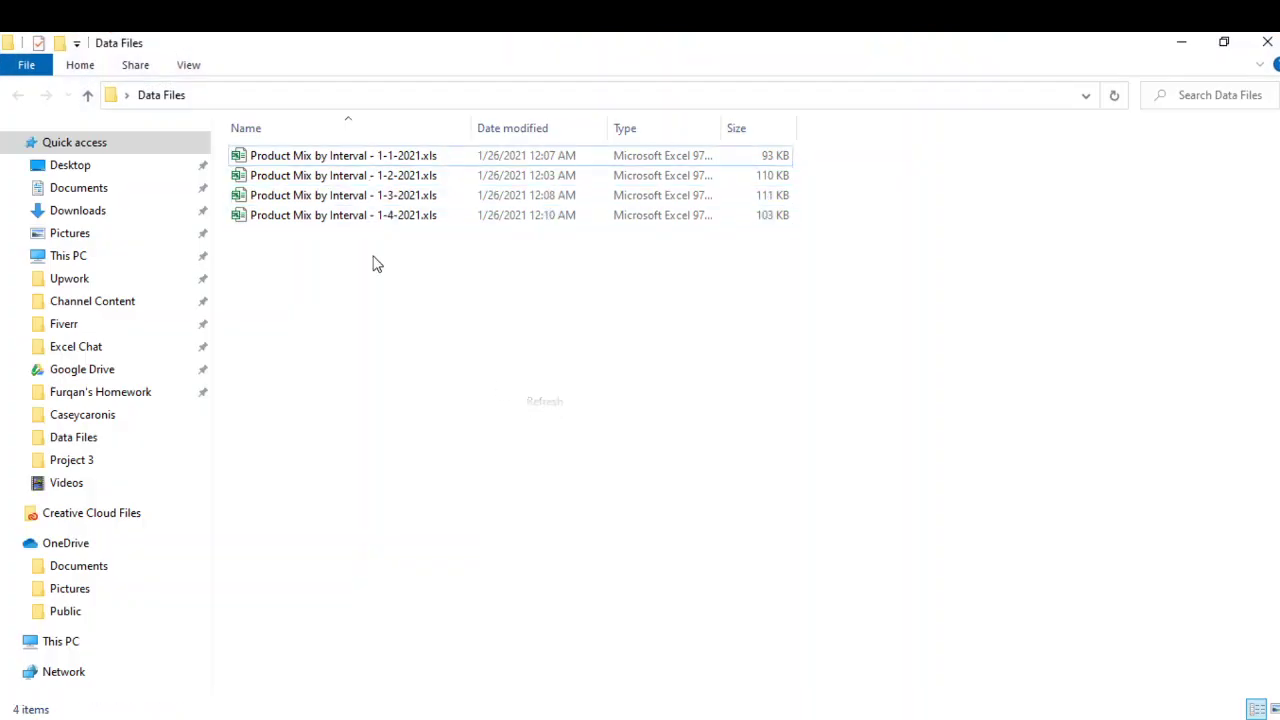
pyautogui.doubleClick(374, 200)
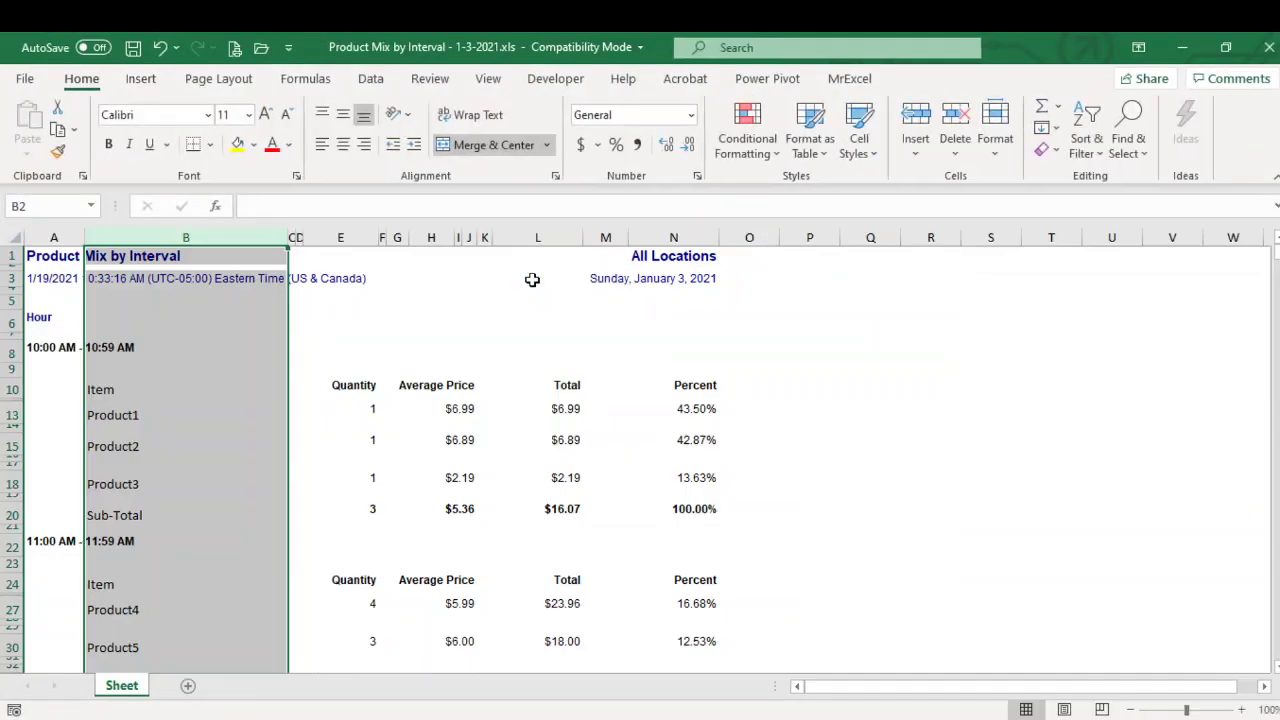
# Step: Check the 1-3 report's totals, close that workbook, and refresh the Data Files table
pyautogui.click(406, 393)
pyautogui.click(500, 474)
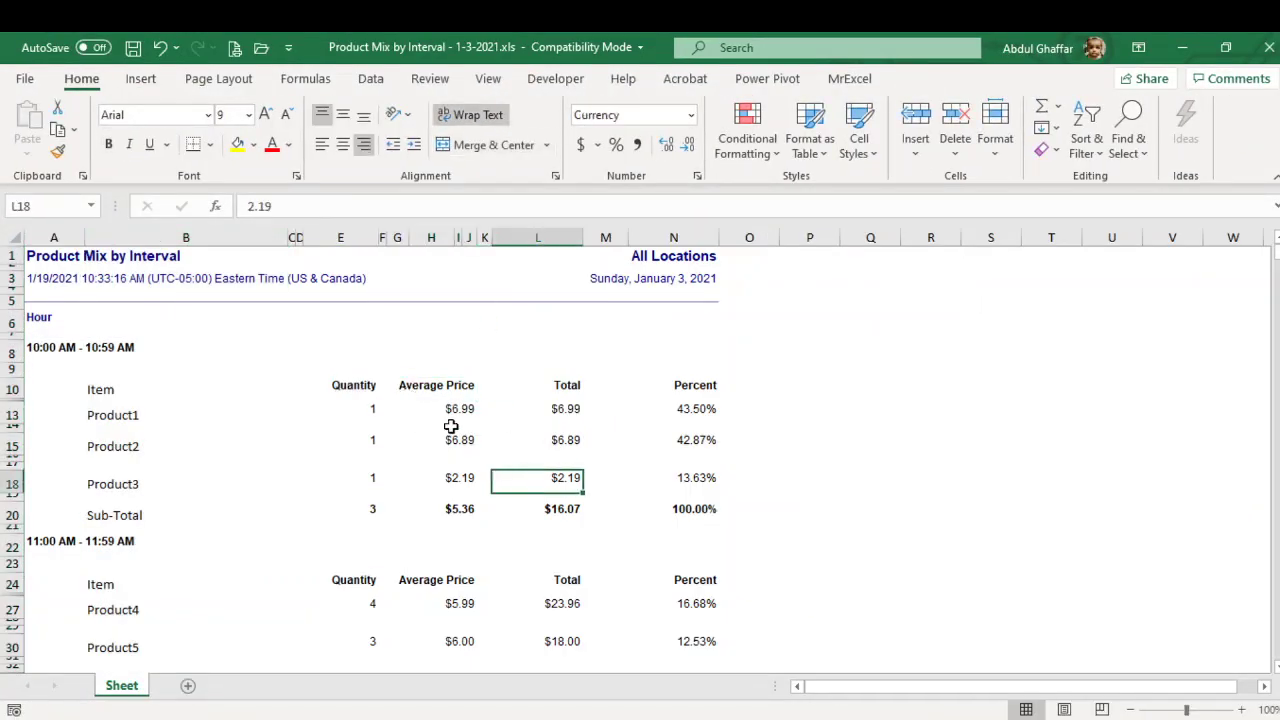
pyautogui.scroll(-8, 480, 440)
pyautogui.click(1270, 44)
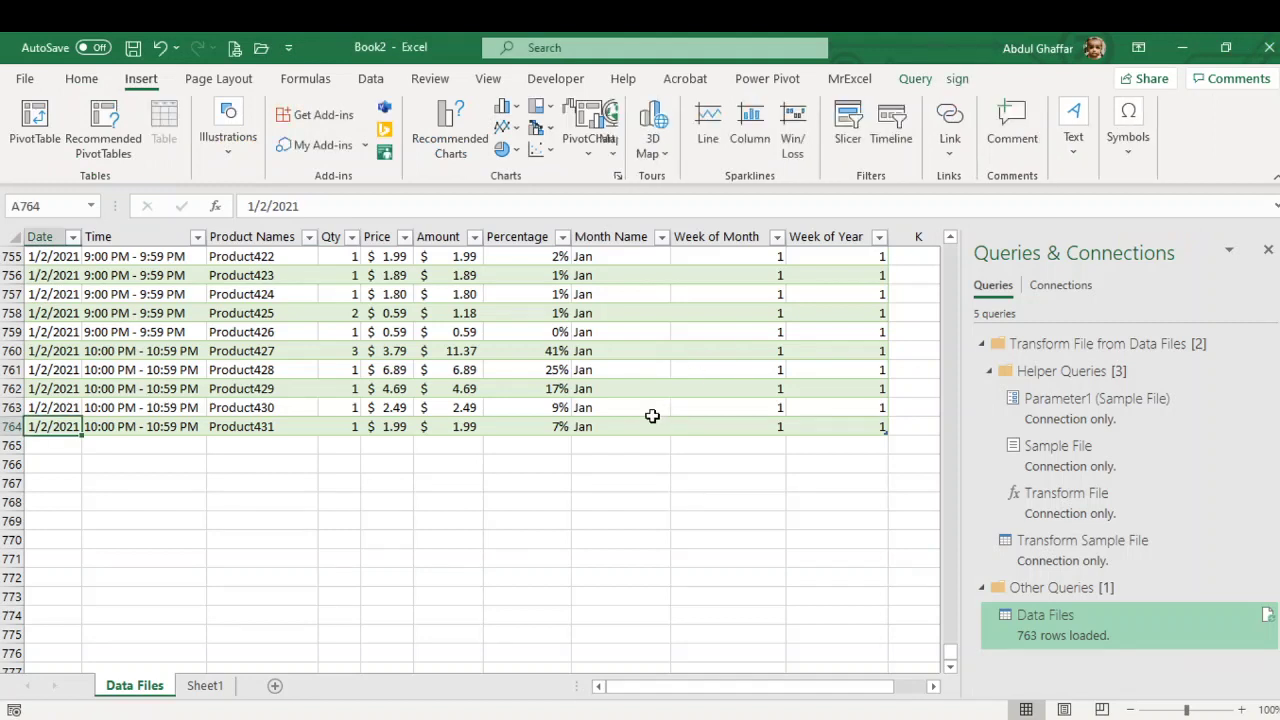
pyautogui.rightClick(87, 370)
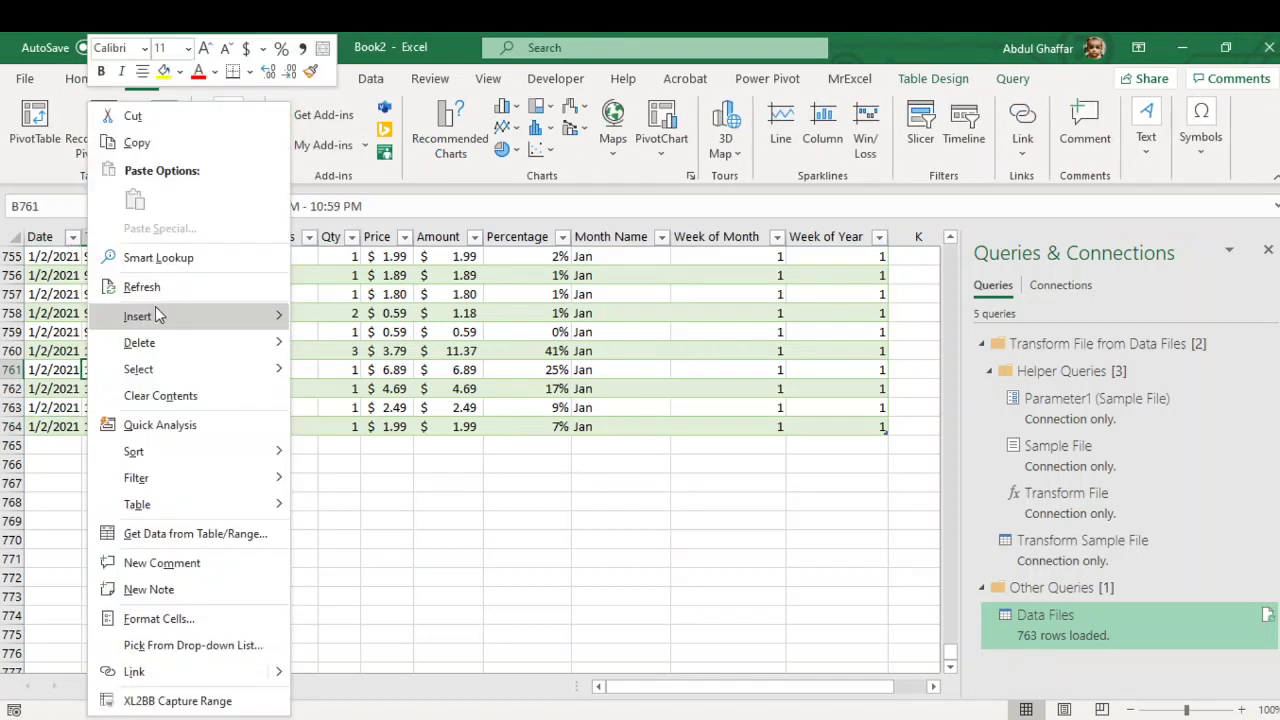
pyautogui.click(176, 285)
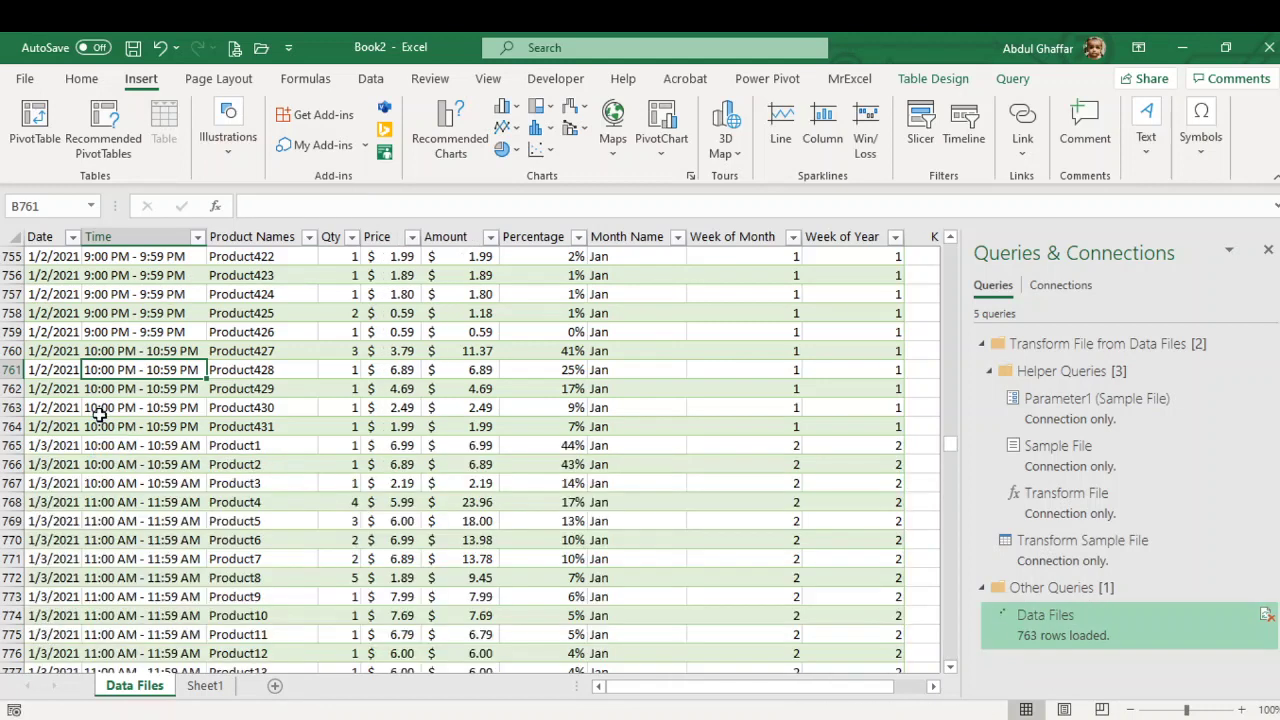
# Step: Review the refreshed rows, confirming 1,592 rows including January 3 and 4 sales
pyautogui.scroll(-8, 90, 420)
pyautogui.click(82, 426)
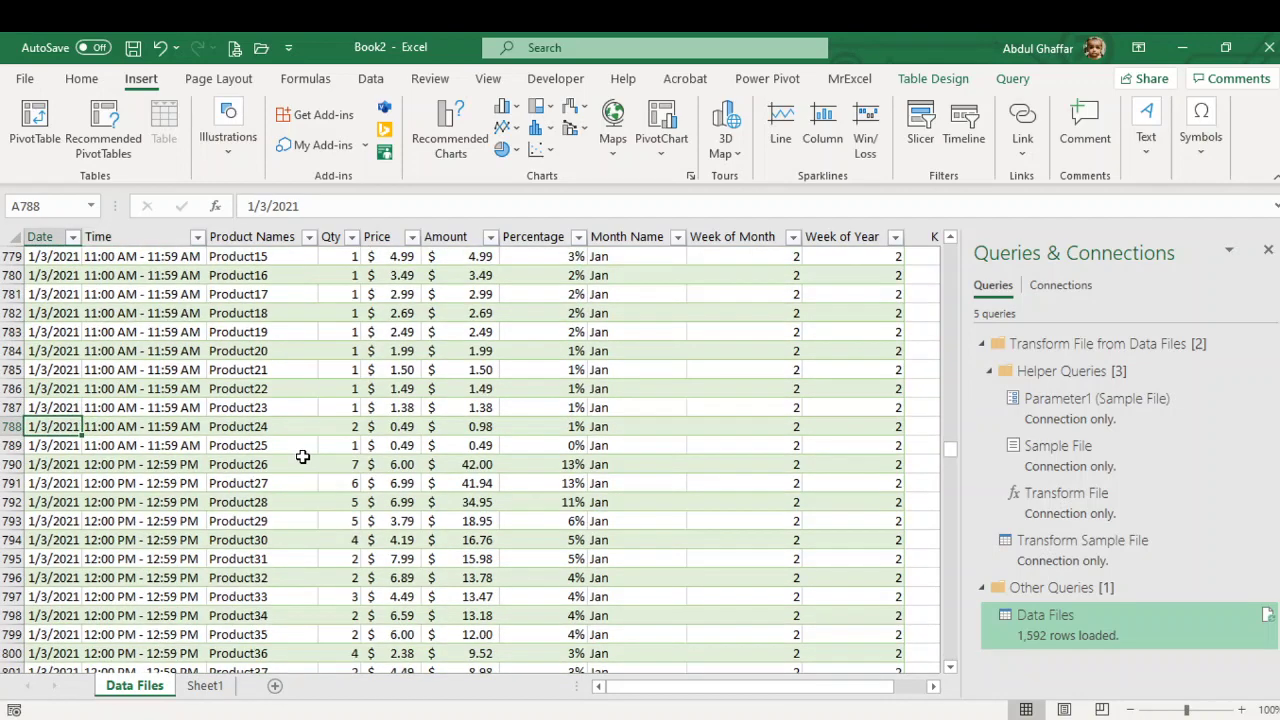
pyautogui.hotkey('ctrl', 'Down')
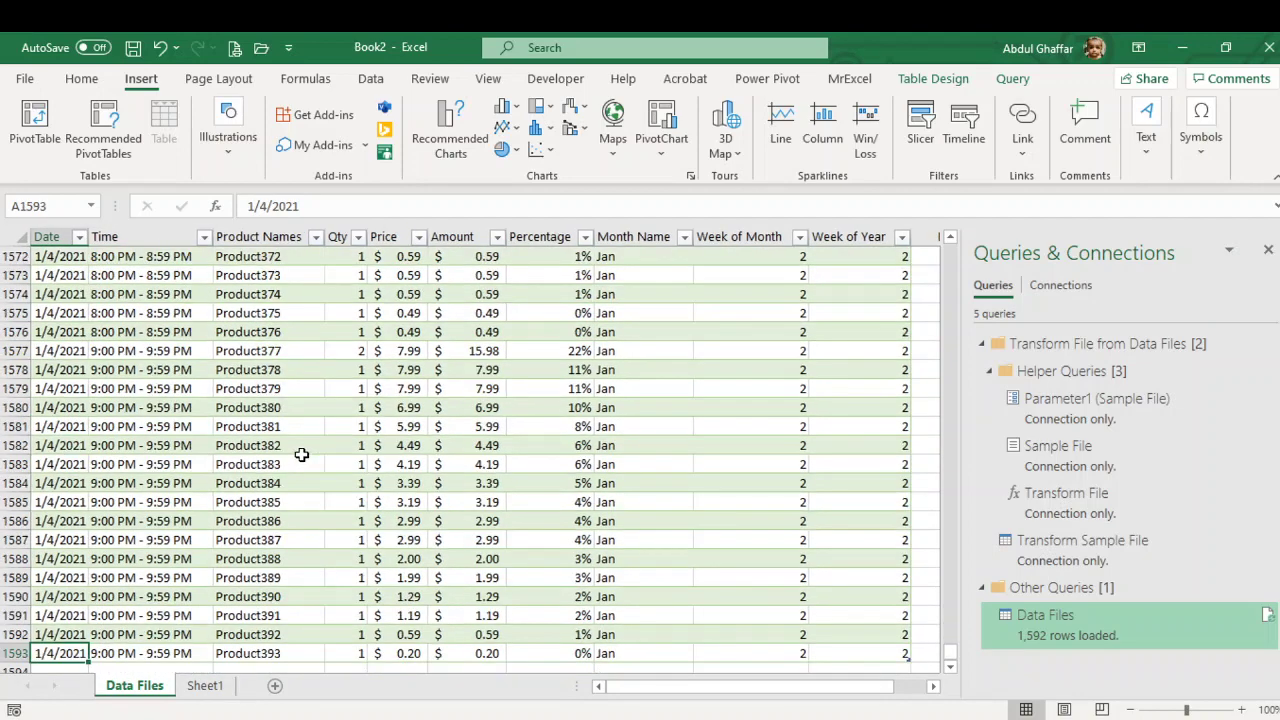
pyautogui.scroll(-4, 301, 455)
pyautogui.scroll(7, 186, 423)
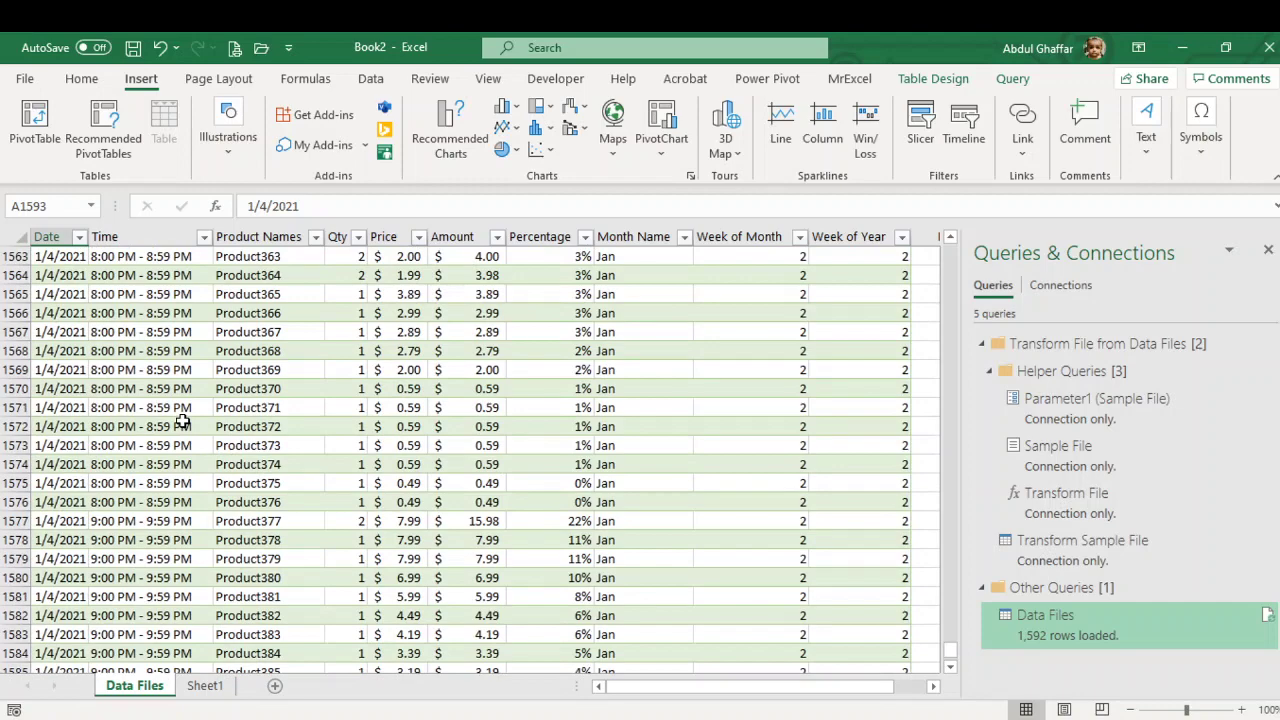
pyautogui.scroll(12, 183, 422)
pyautogui.click(183, 424)
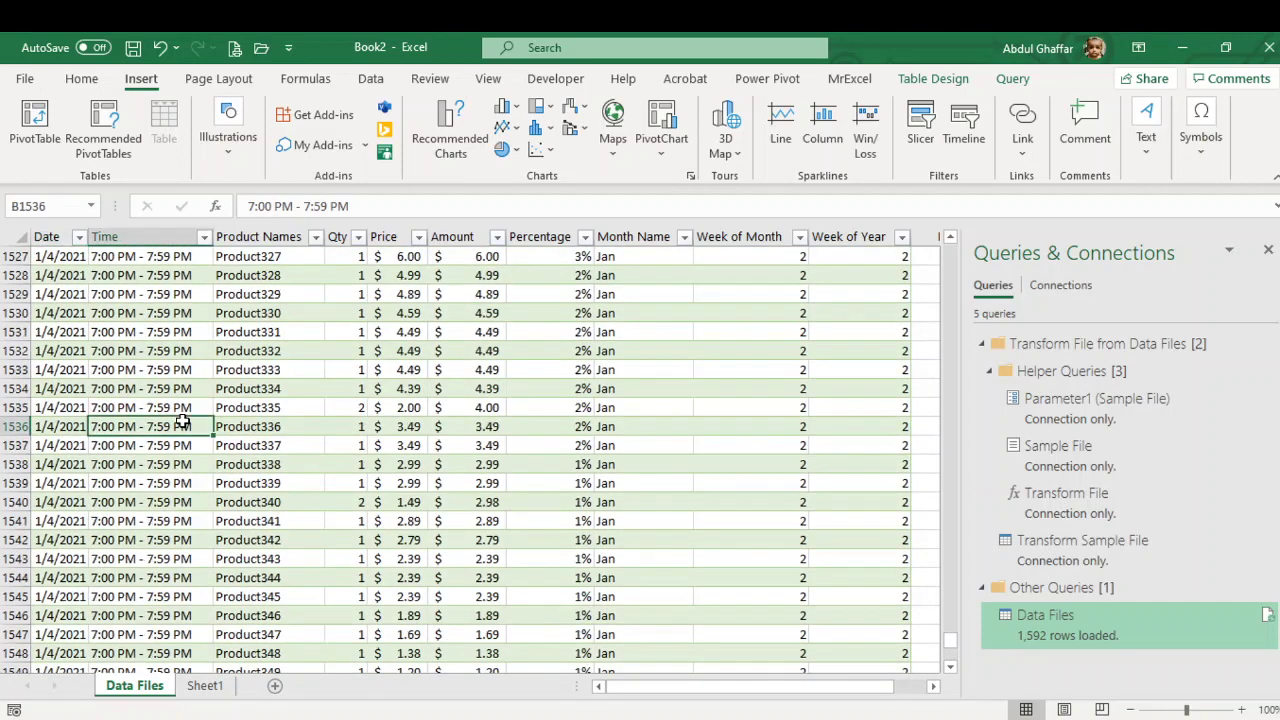
pyautogui.hotkey('ctrl', 'Up')
pyautogui.click(274, 328)
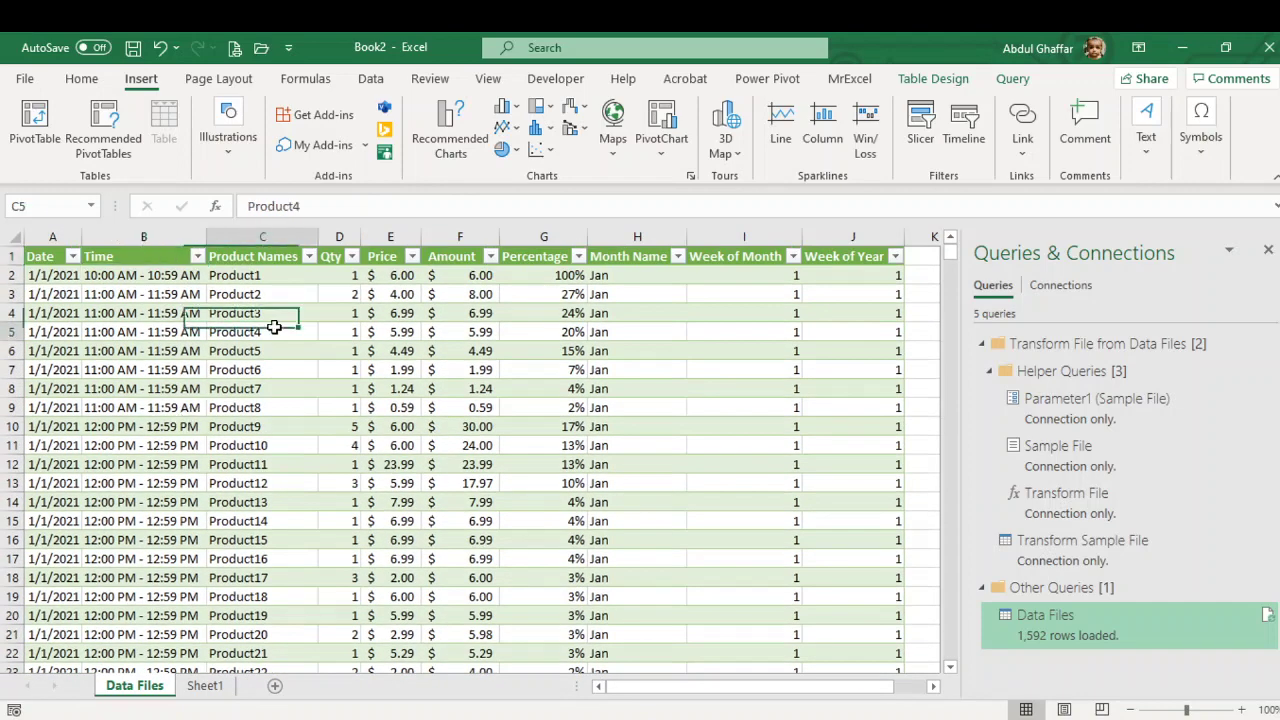
pyautogui.click(733, 310)
pyautogui.click(77, 346)
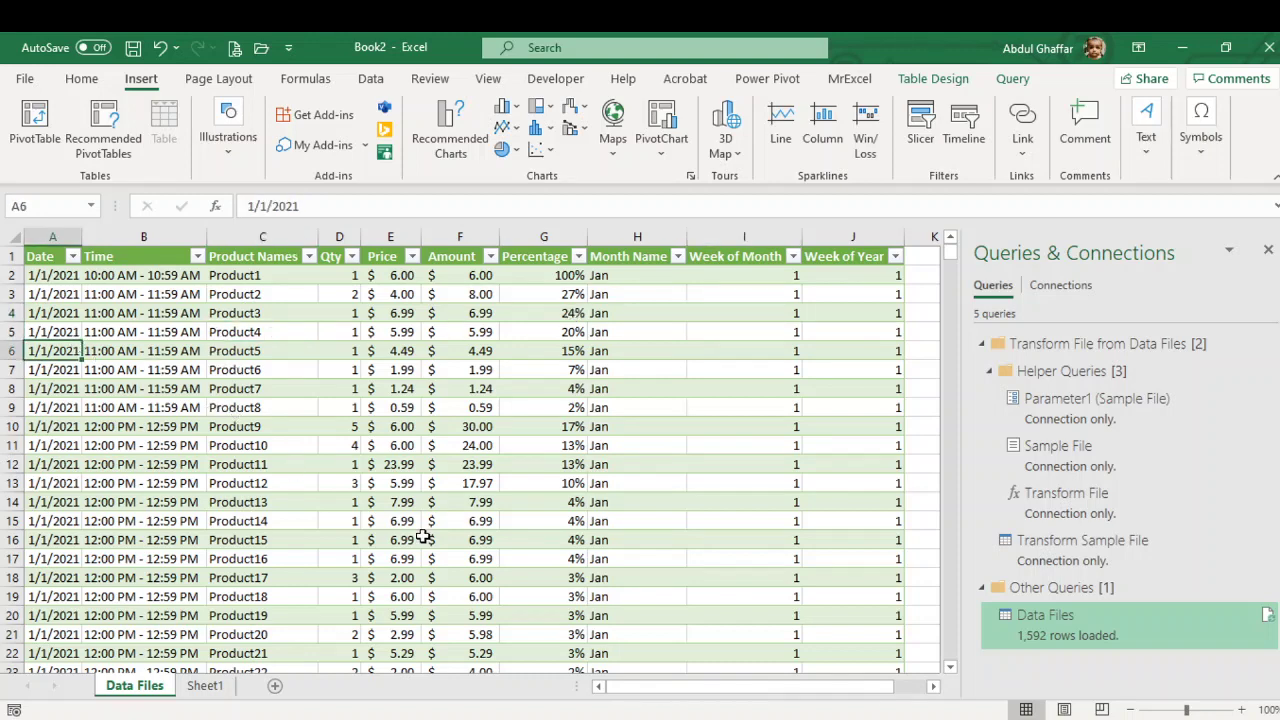